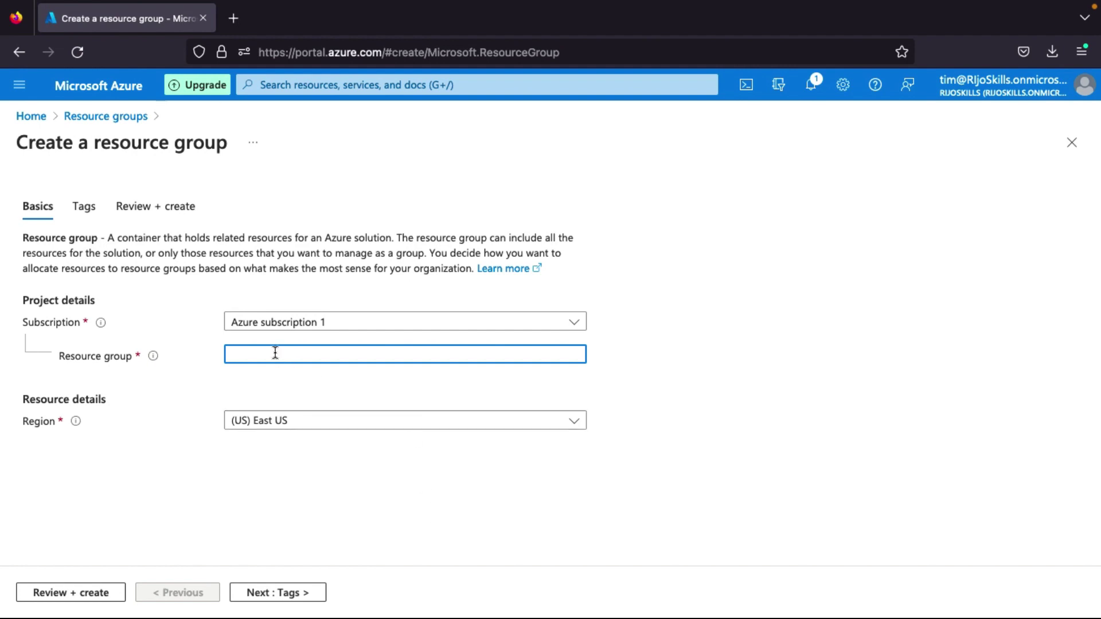
Create the EastusRSA resource group via Review + create and confirm it in notifications.
text(EastusRSA)
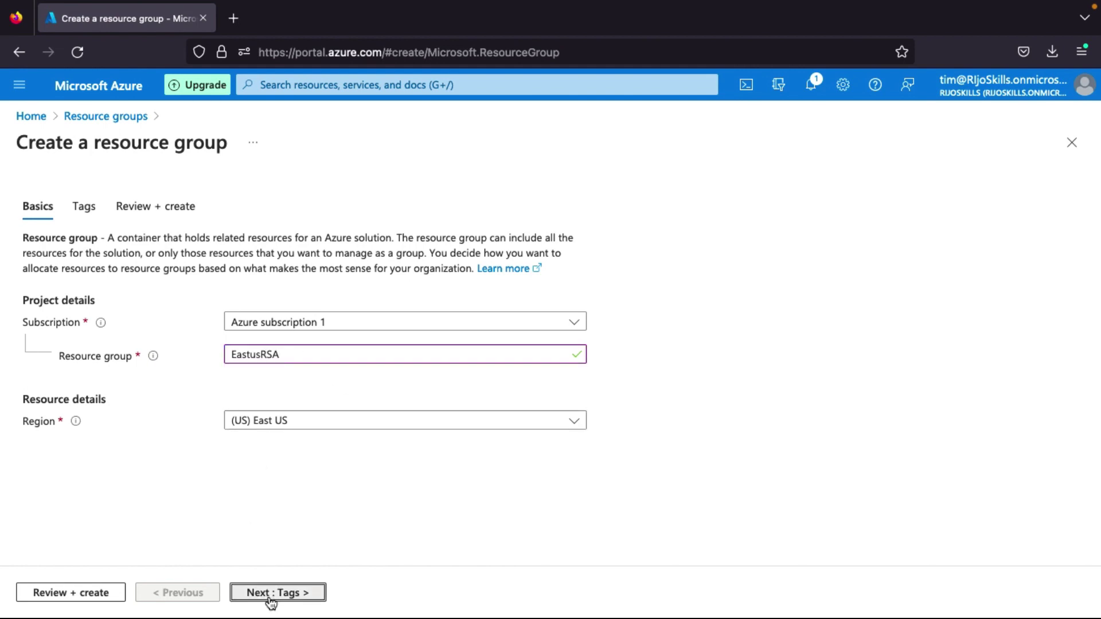
click(270, 593)
click(296, 598)
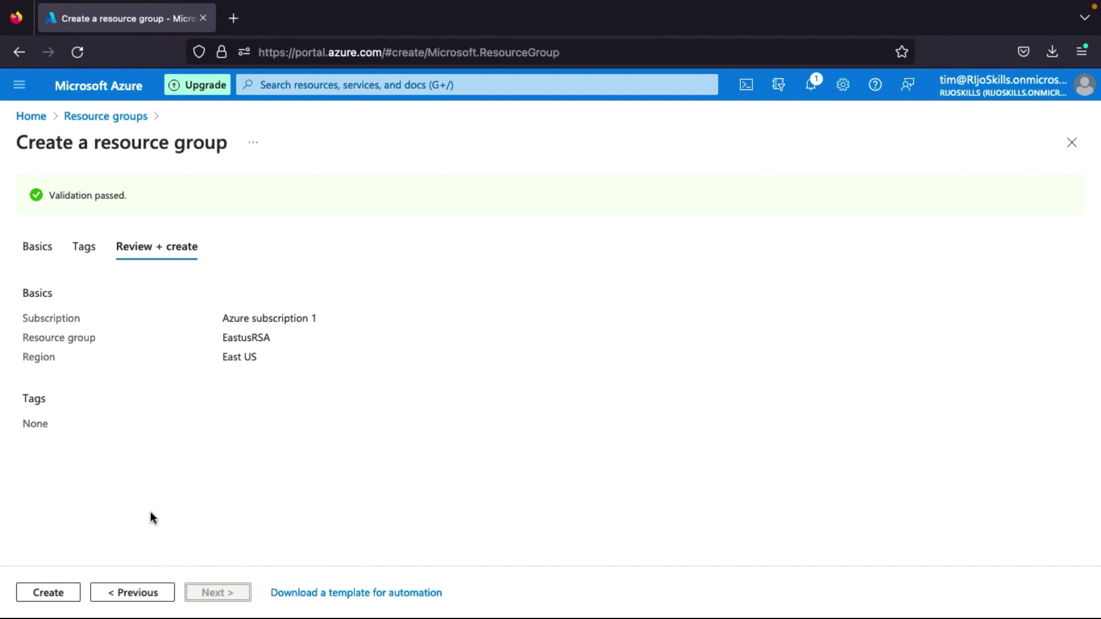
click(65, 592)
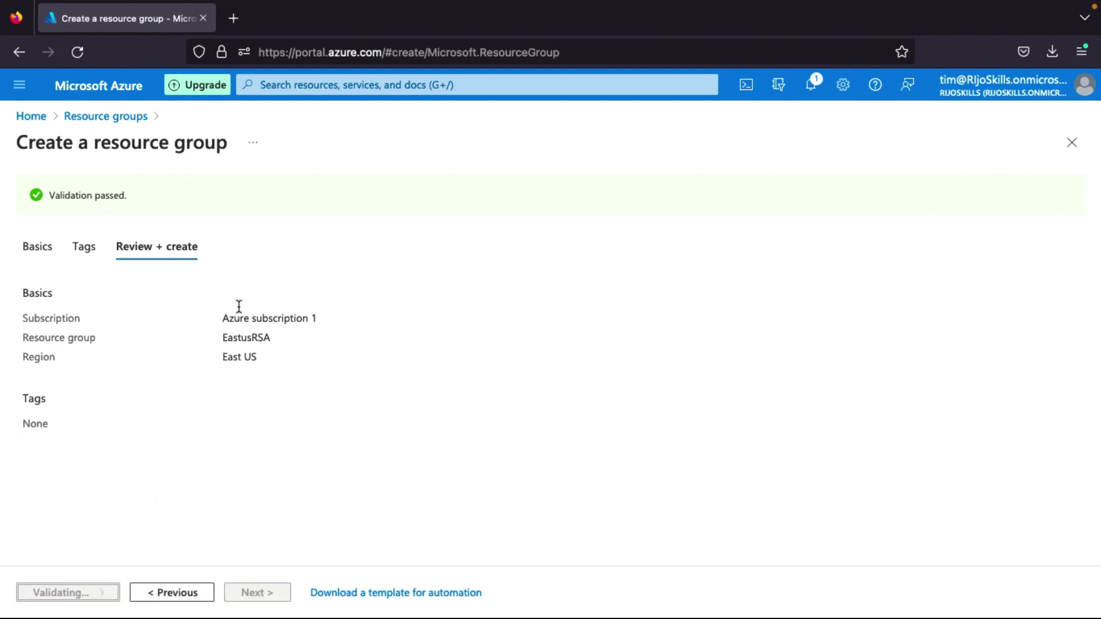
click(813, 88)
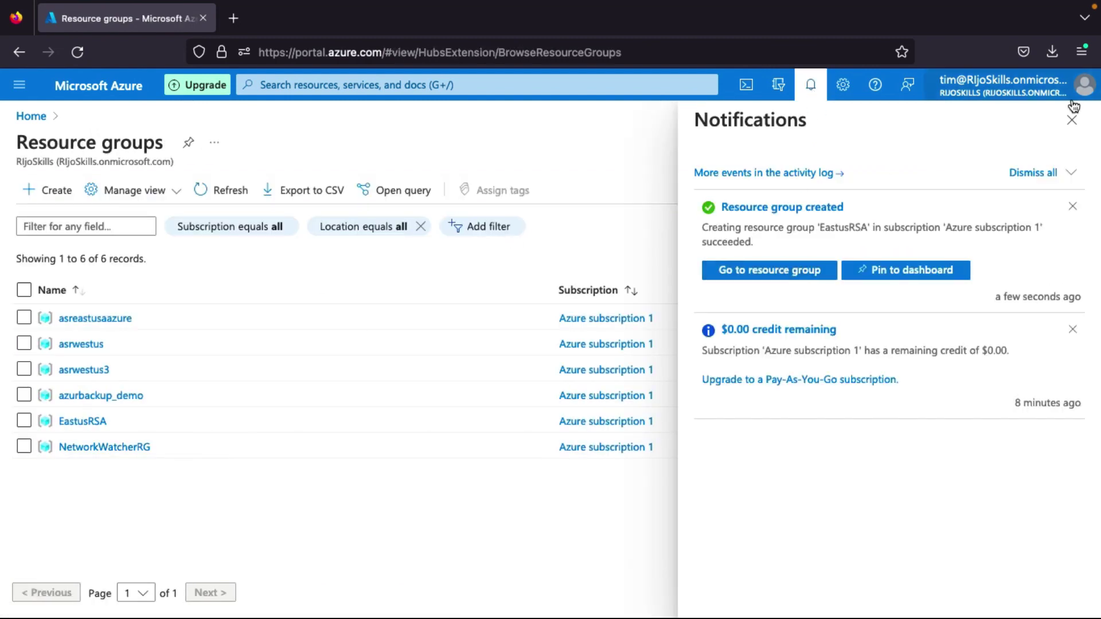
From the EastusRSA resource group, start adding a new resource with + Create.
click(1072, 120)
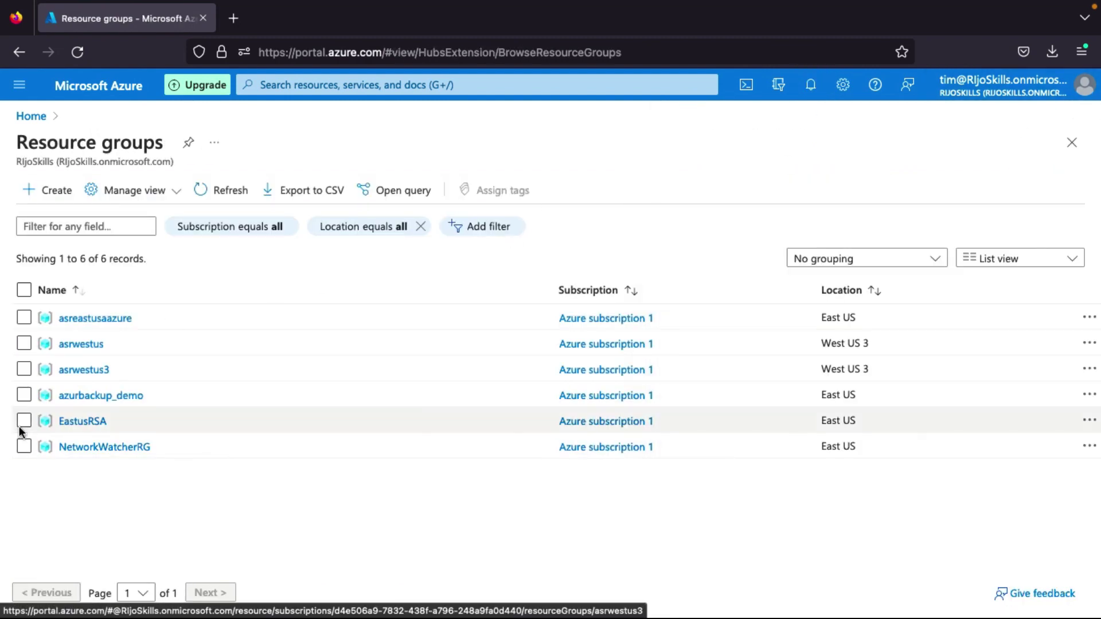
click(97, 424)
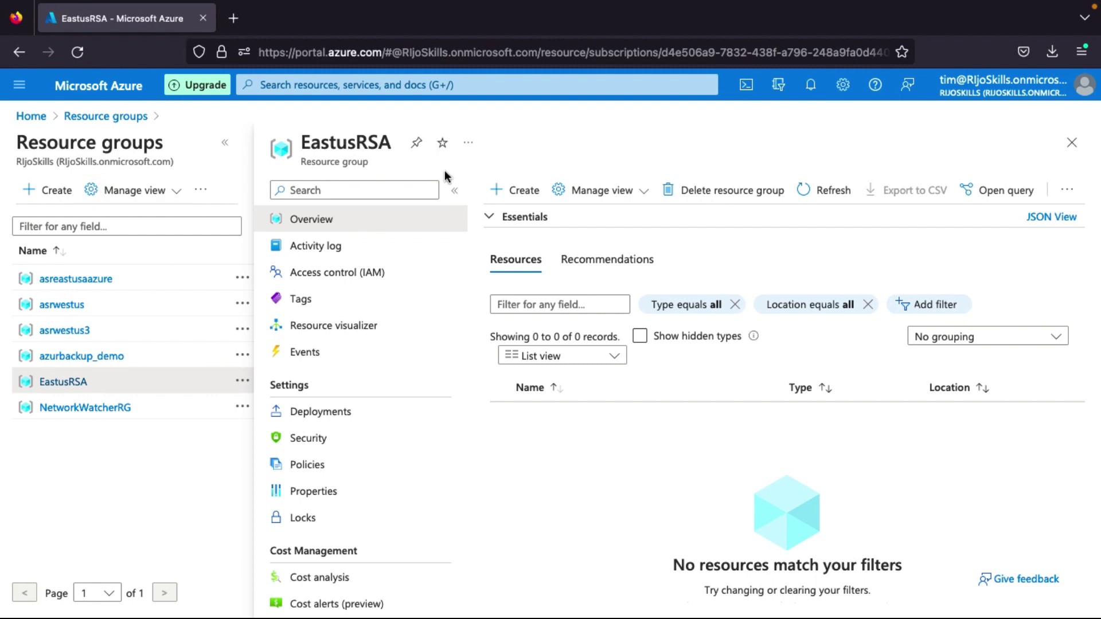
click(526, 190)
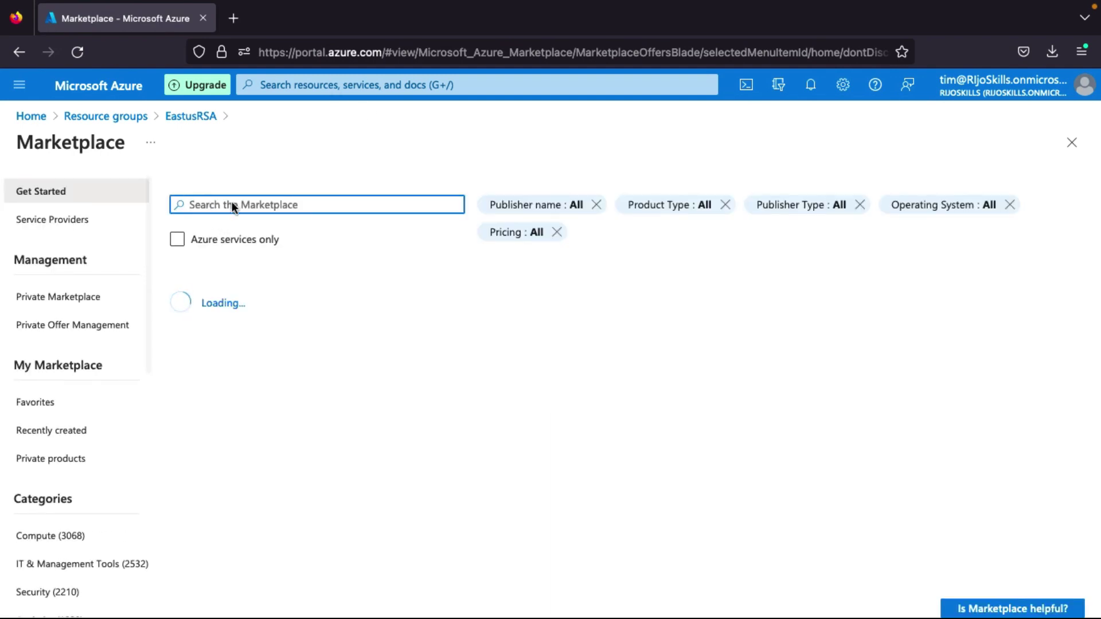
Find 'virtual machine' in the Marketplace and start creating one from the Virtual machine offering.
text(virtual)
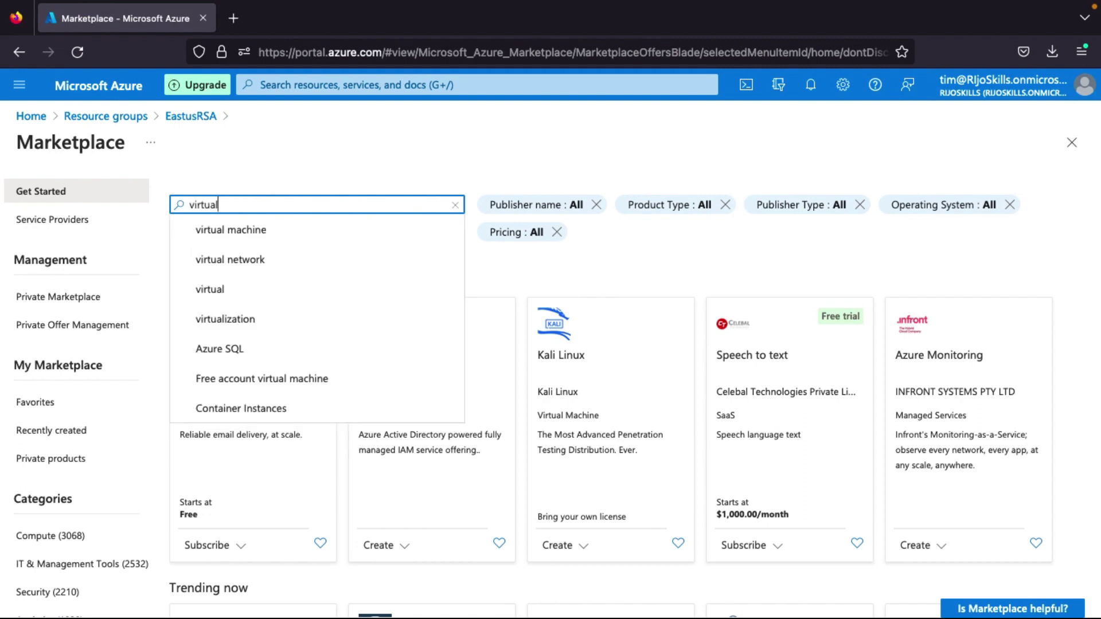
click(275, 230)
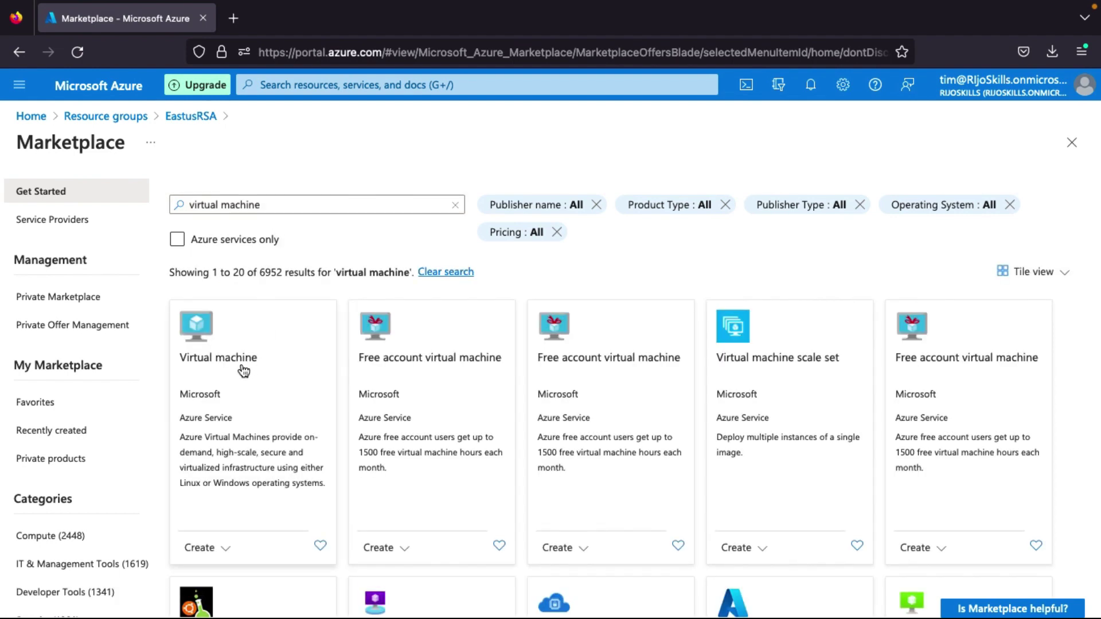
click(241, 367)
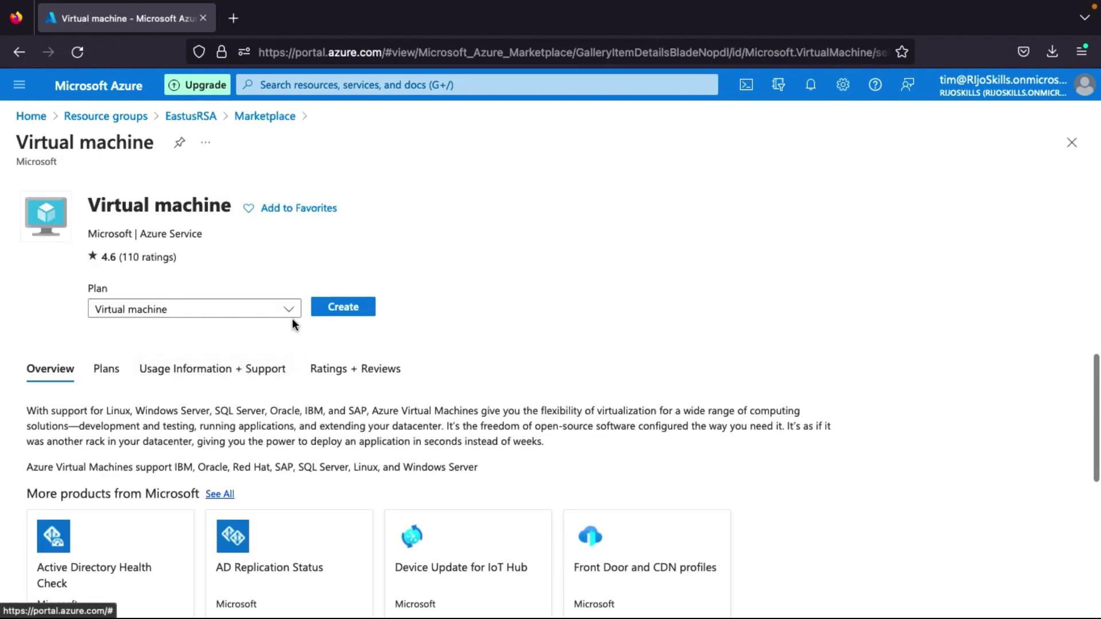
click(361, 312)
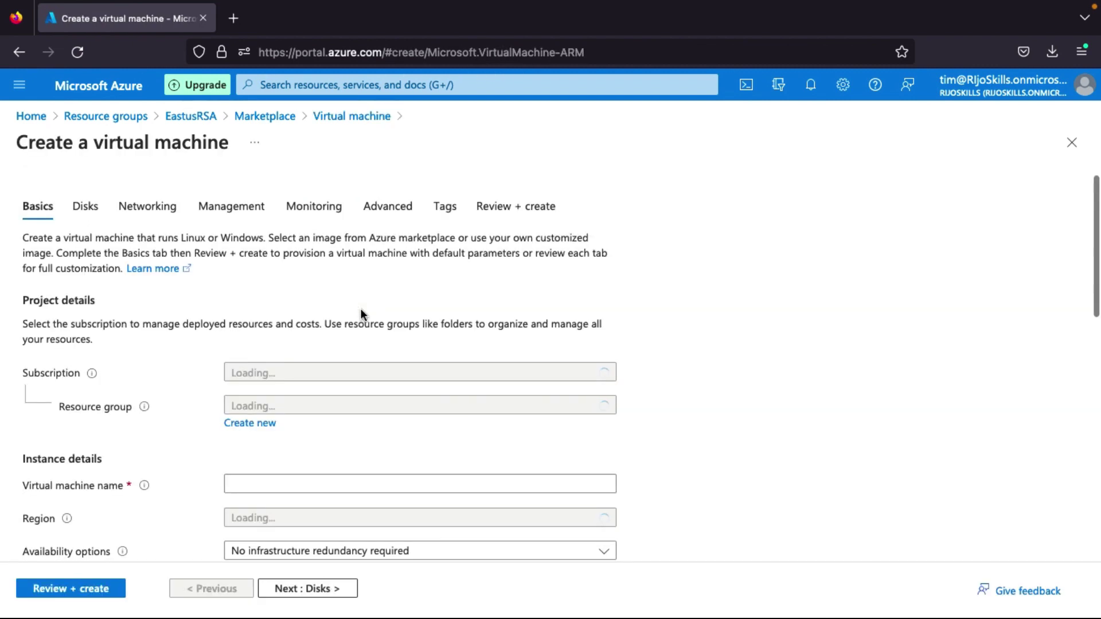
Name the virtual machine eastusvm1.
scroll(282, 504, down, 3)
click(249, 335)
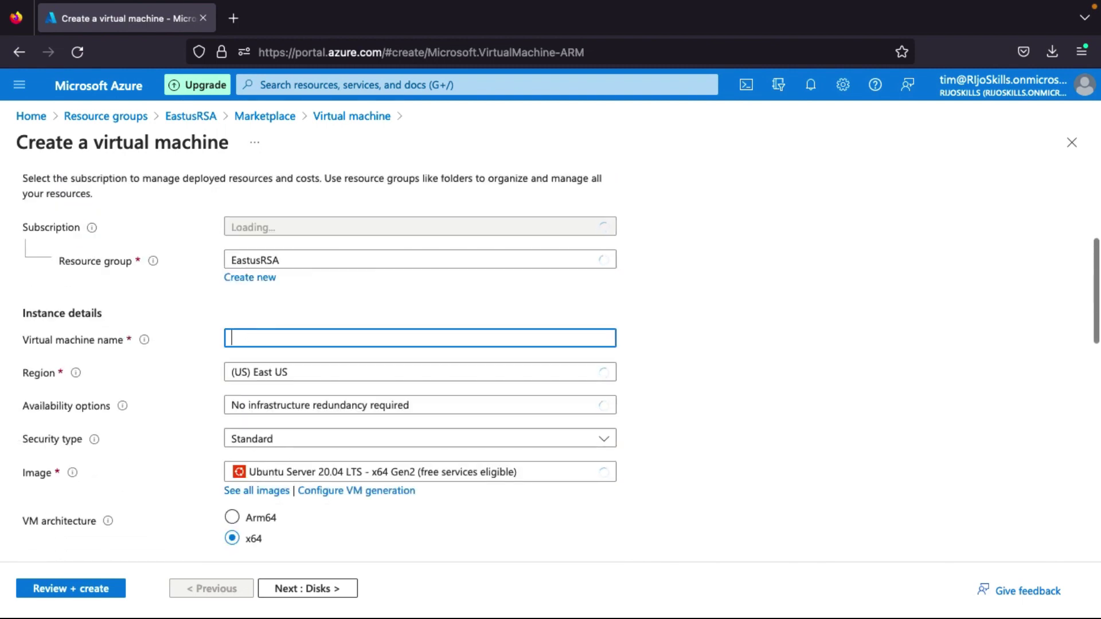
text(eastusvm1)
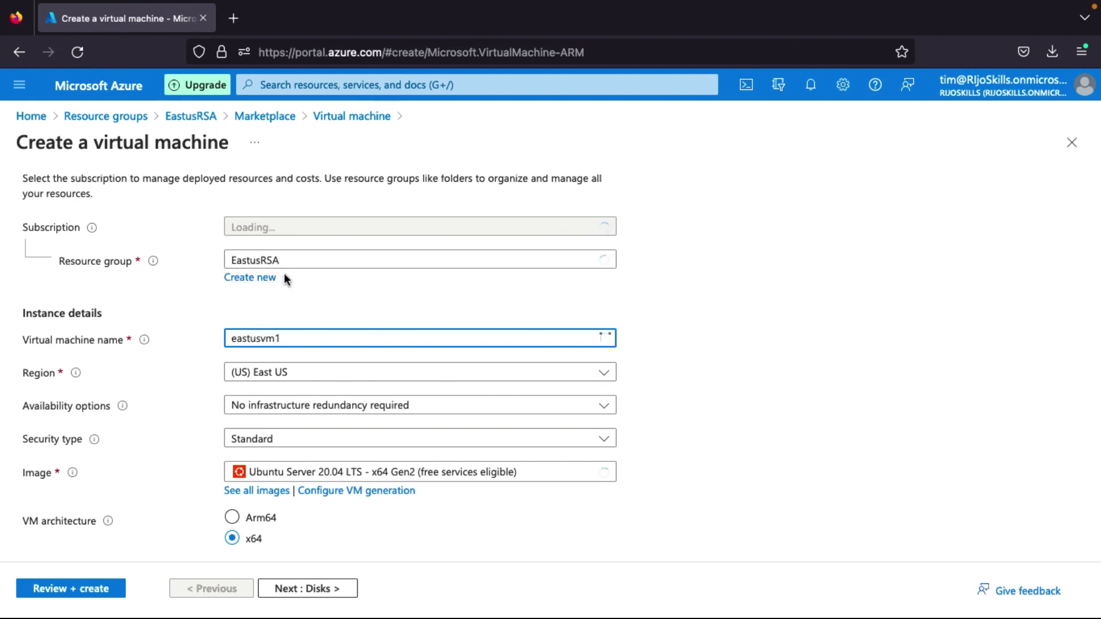
Choose the Windows Server 2022 Datacenter: Azure Edition - x64 Gen2 image.
scroll(284, 273, down, 3)
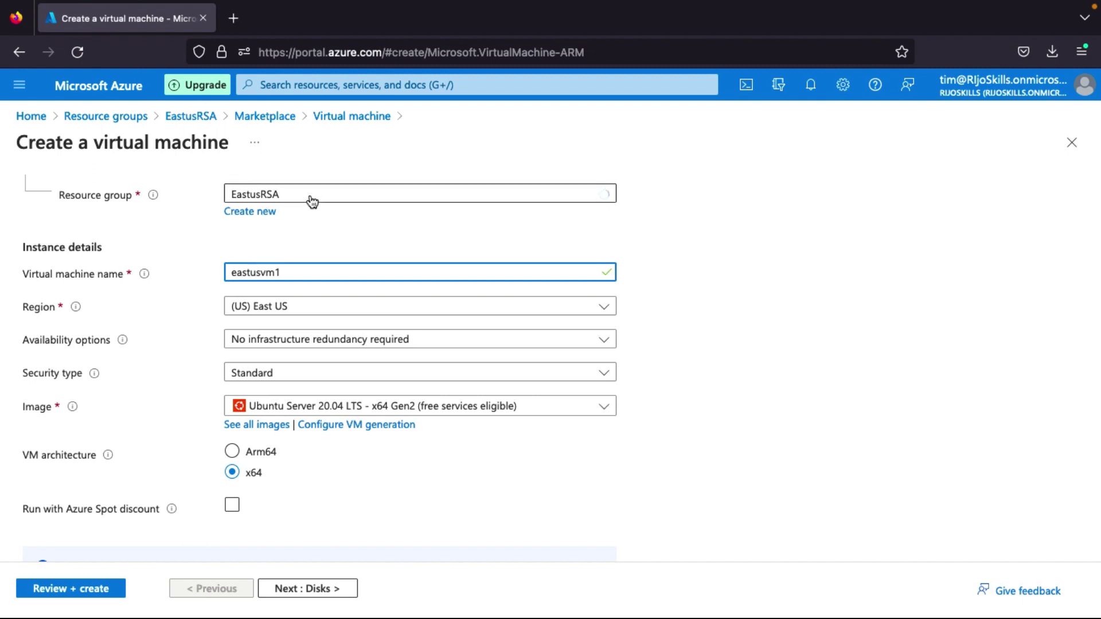
scroll(308, 304, down, 1)
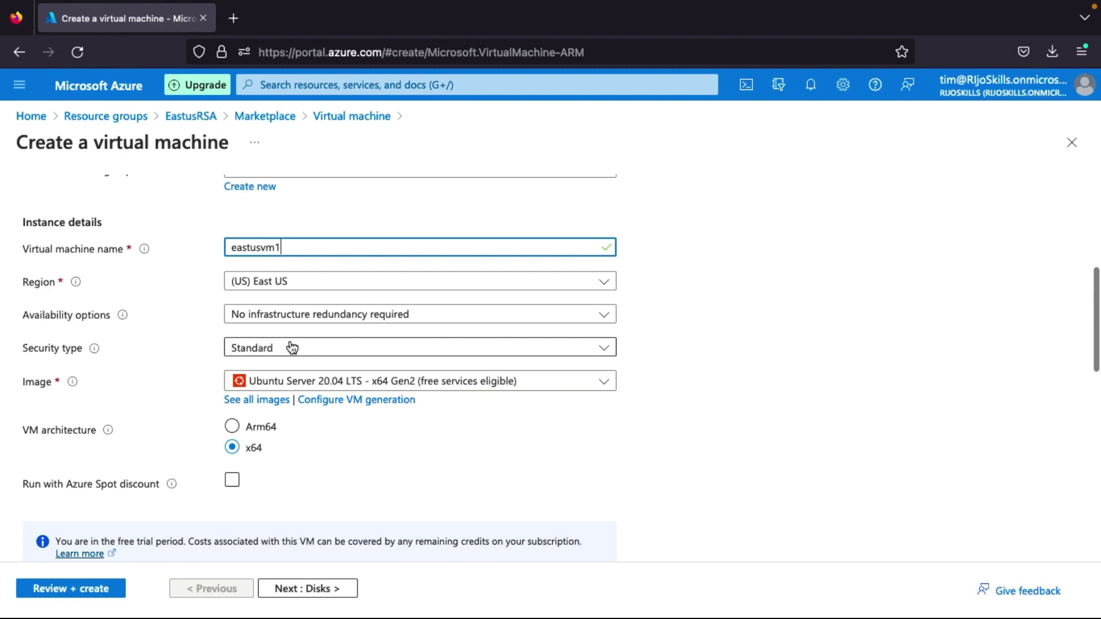
scroll(232, 359, down, 1)
click(337, 346)
scroll(329, 536, down, 2)
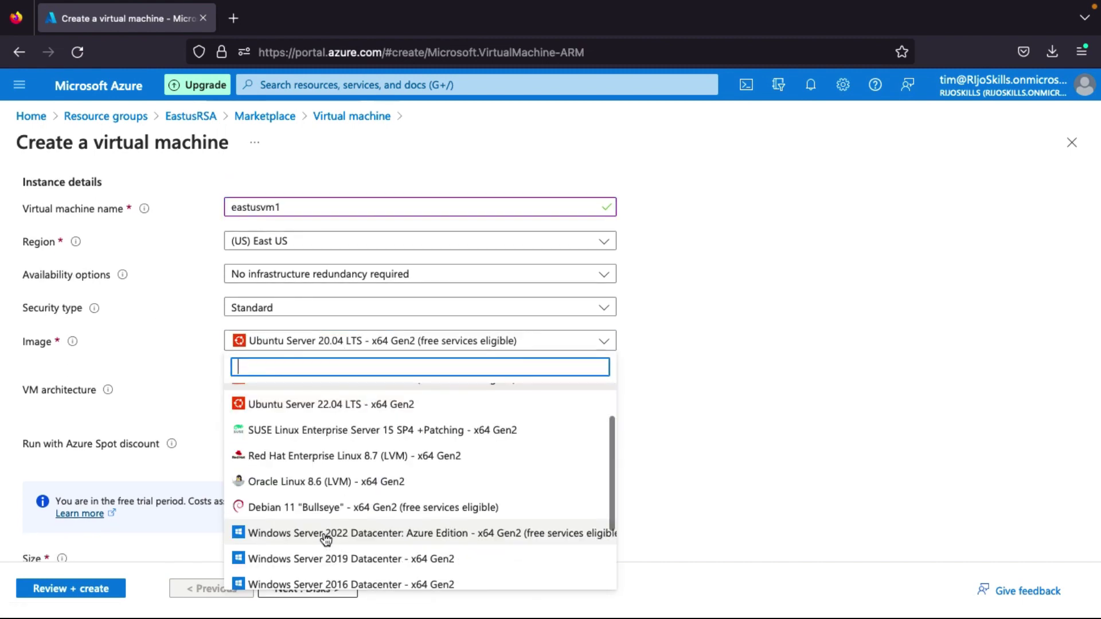
key(Escape)
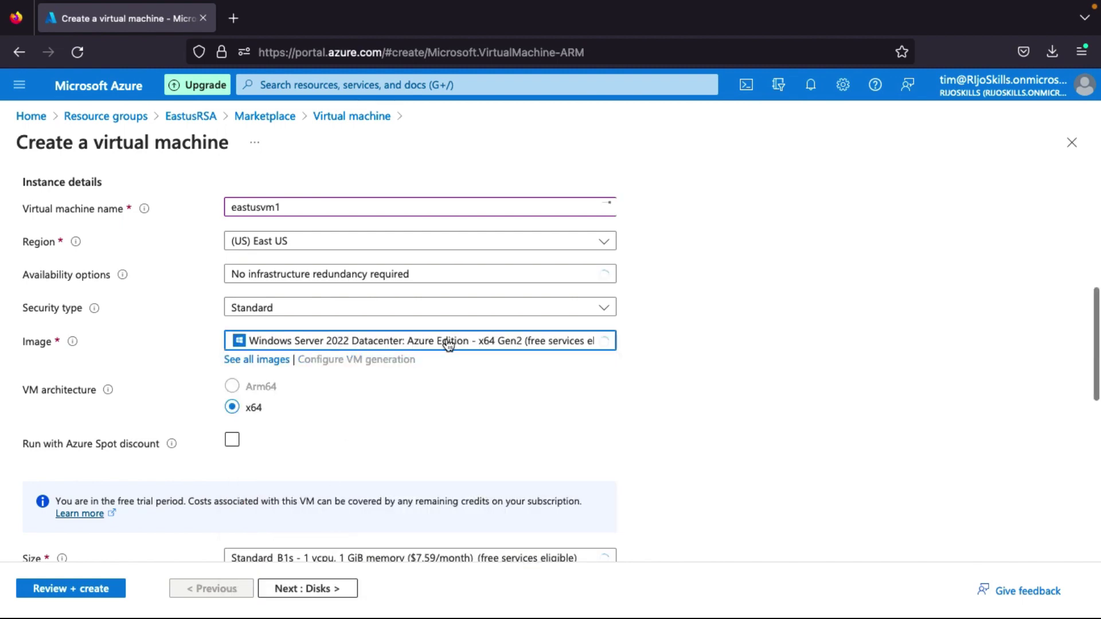
scroll(314, 401, down, 2)
scroll(314, 404, down, 5)
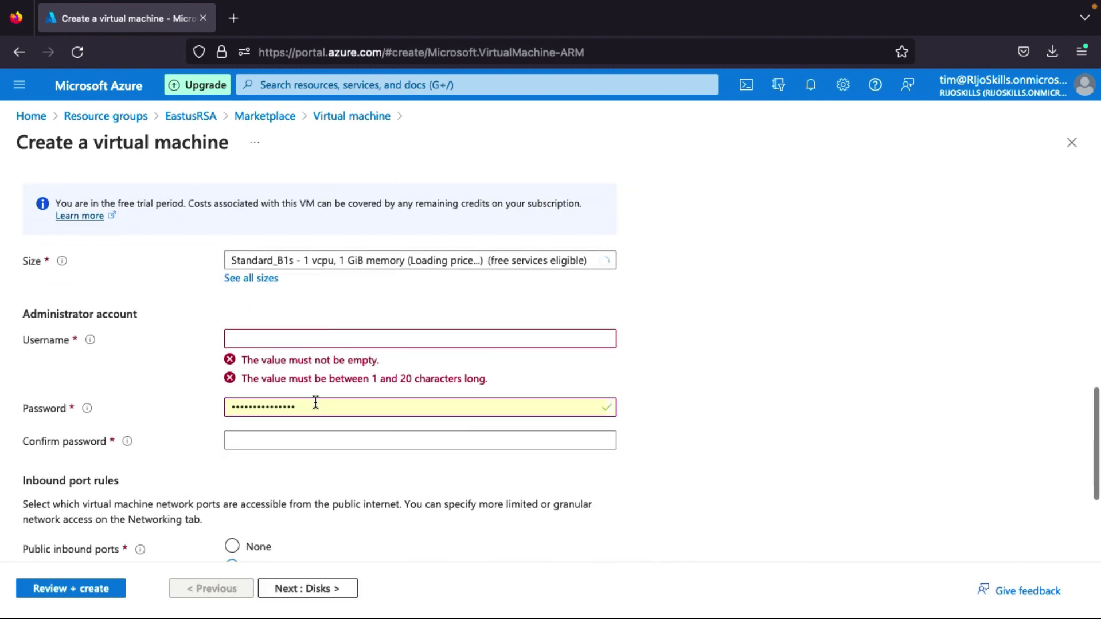
Set administrator username 'admin' with a password and its confirmation, then continue to Disks.
click(253, 338)
text(adminp)
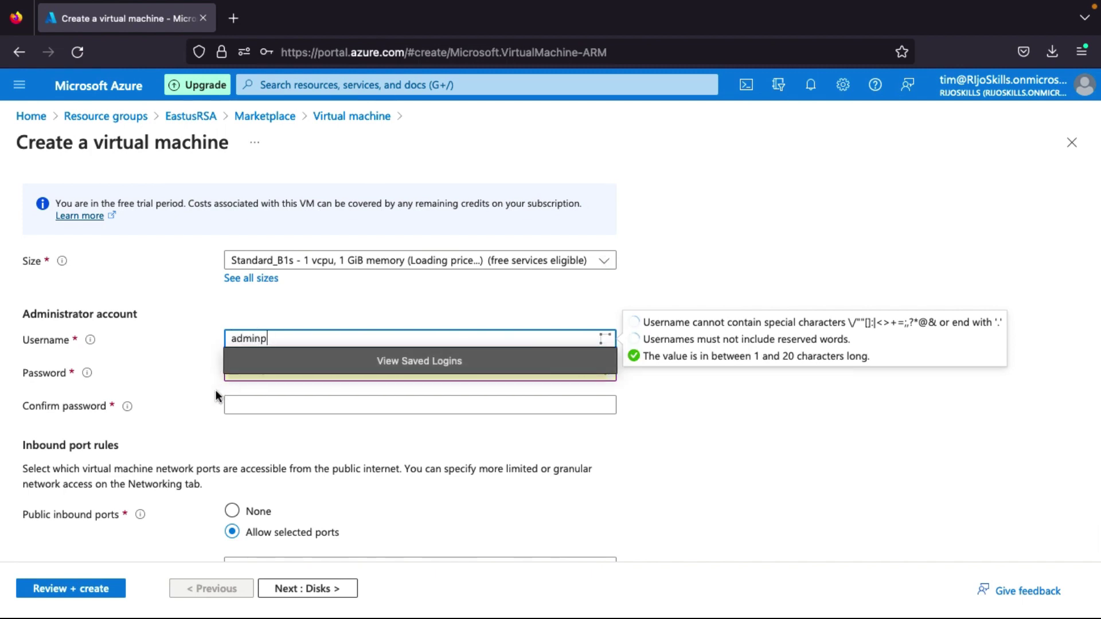
double_click(251, 370)
key(BackSpace)
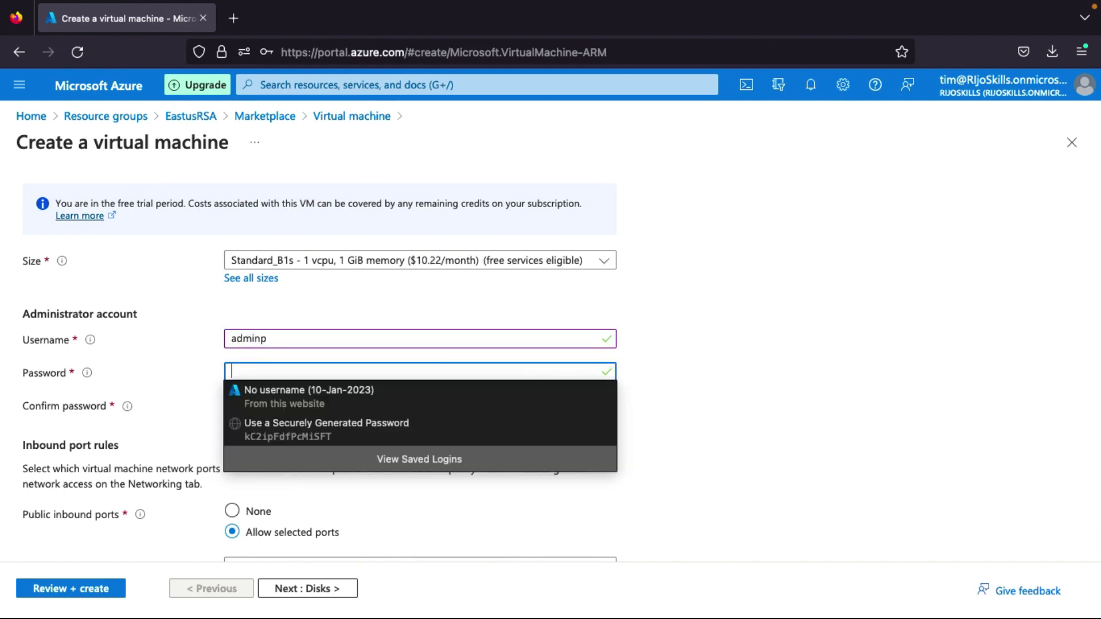
text(P)
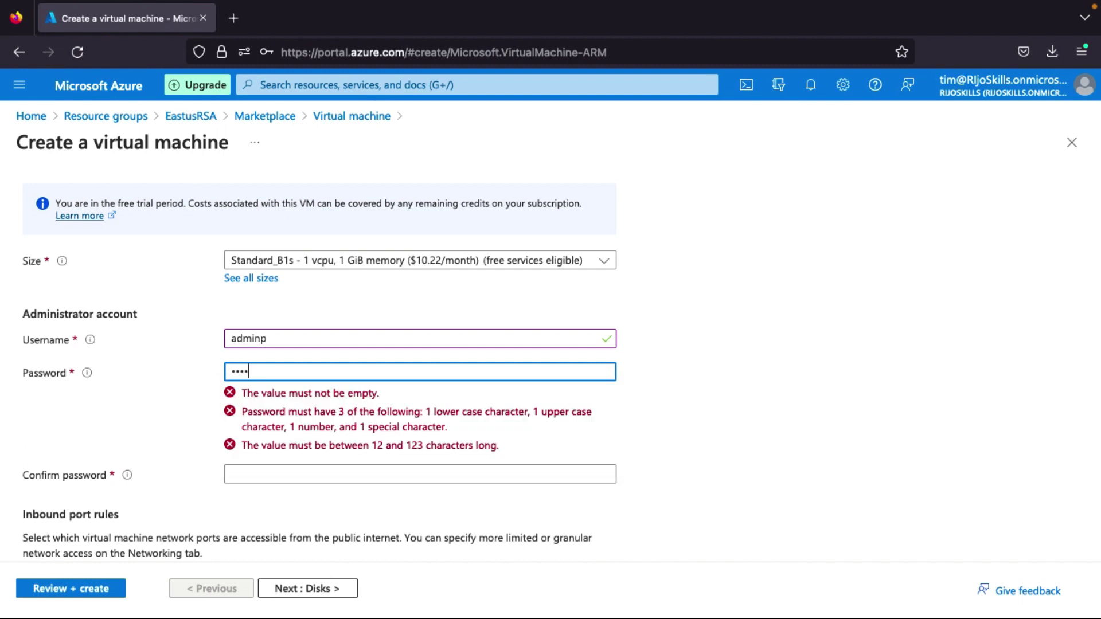
text(assword123)
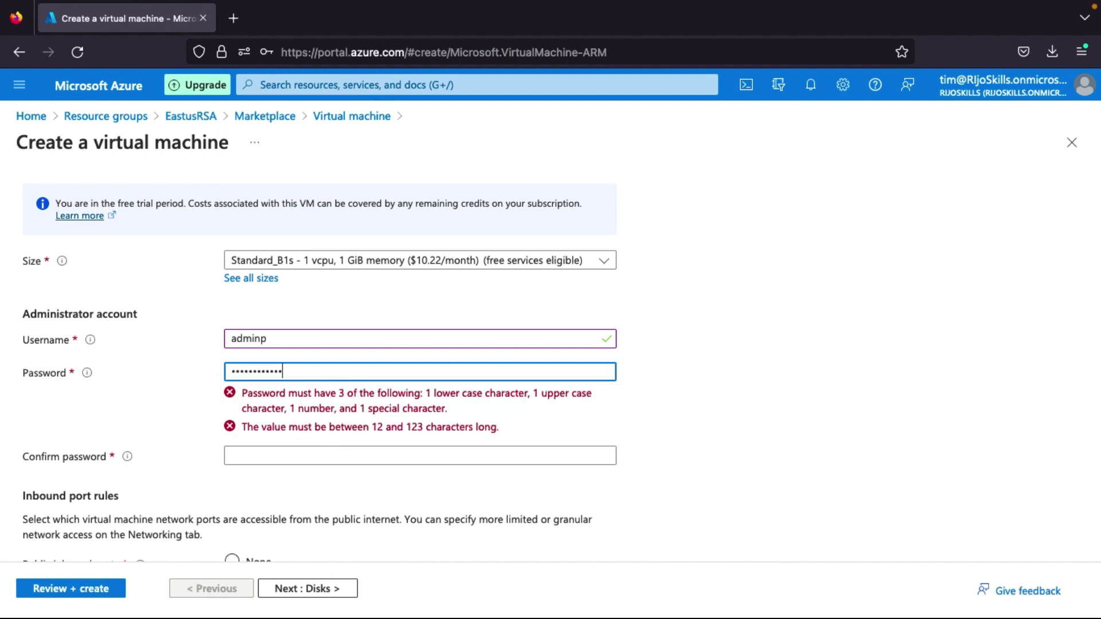
click(258, 403)
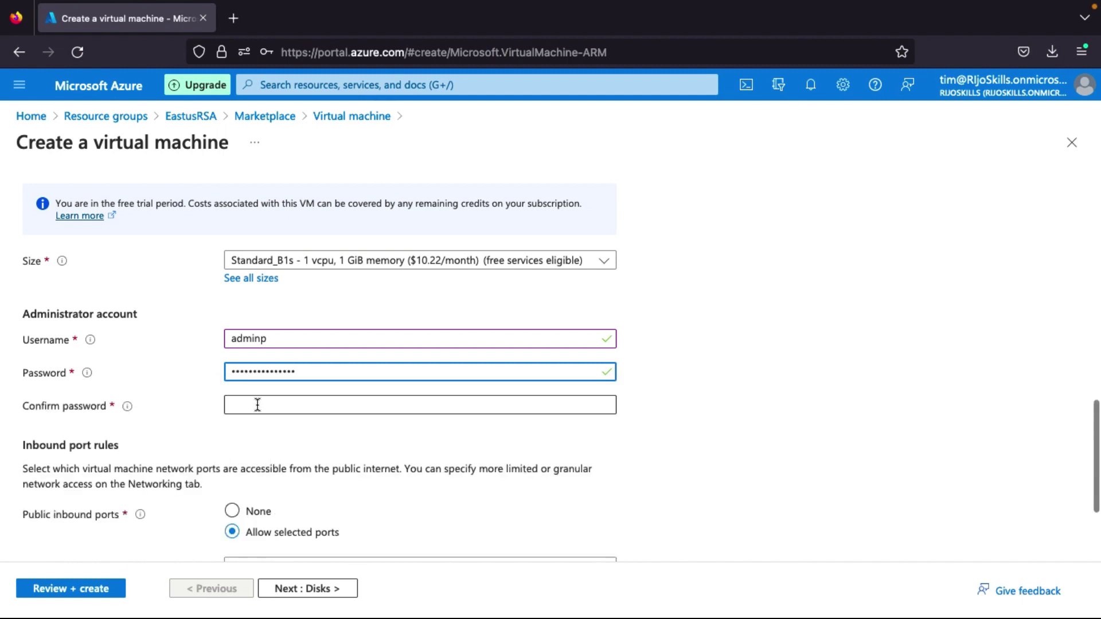
text(Password12345)
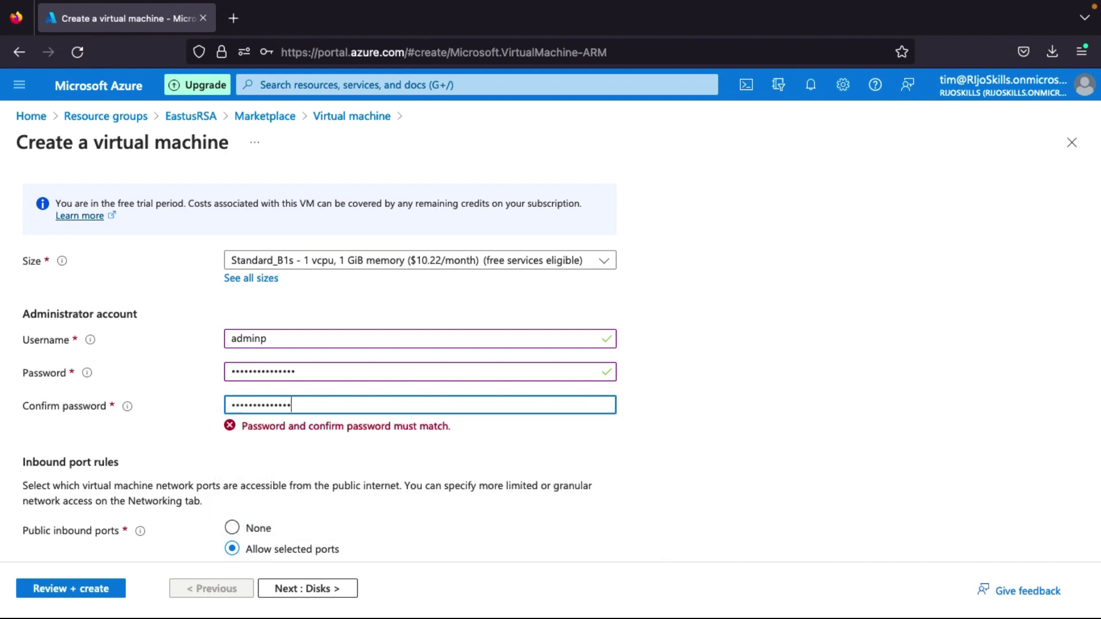
text(6)
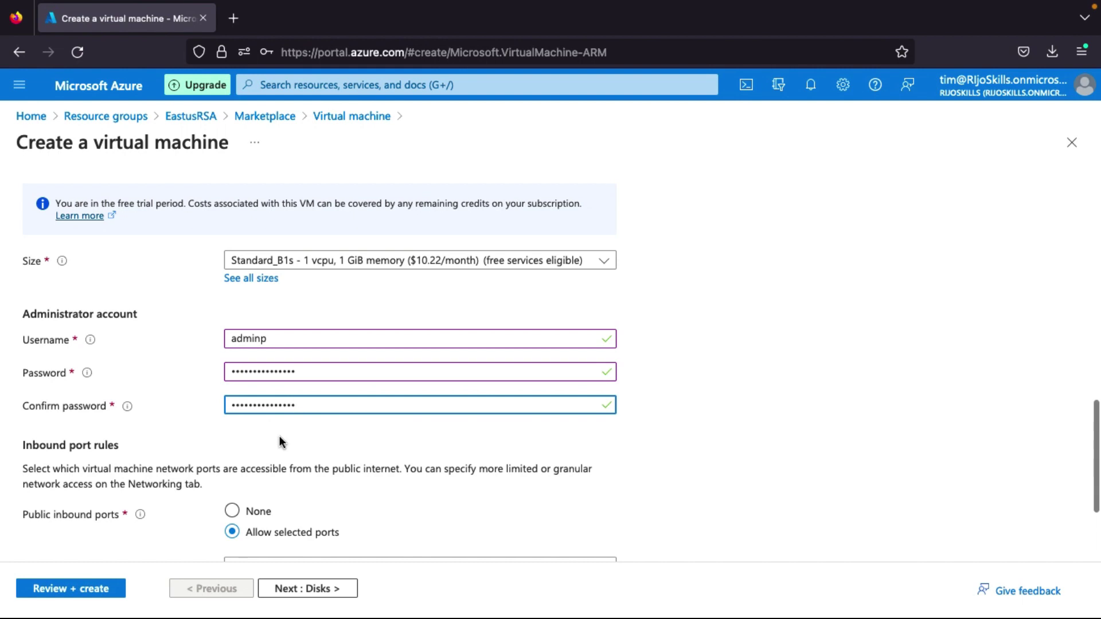
scroll(280, 435, down, 3)
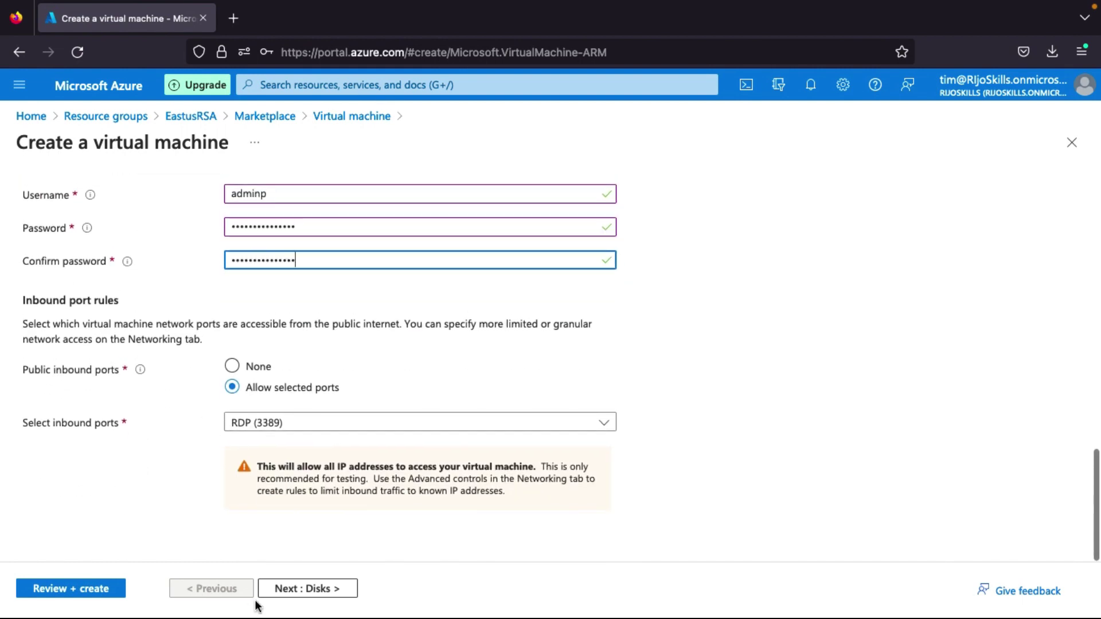
click(296, 590)
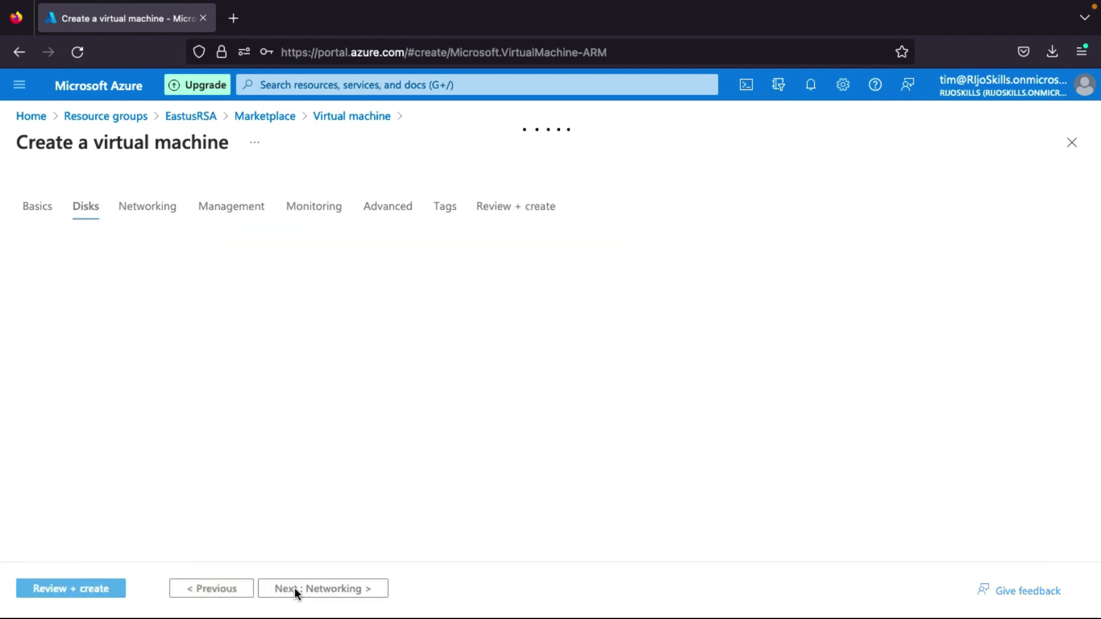
Advance through Disks and Networking to the Management tab with default settings.
scroll(346, 408, down, 5)
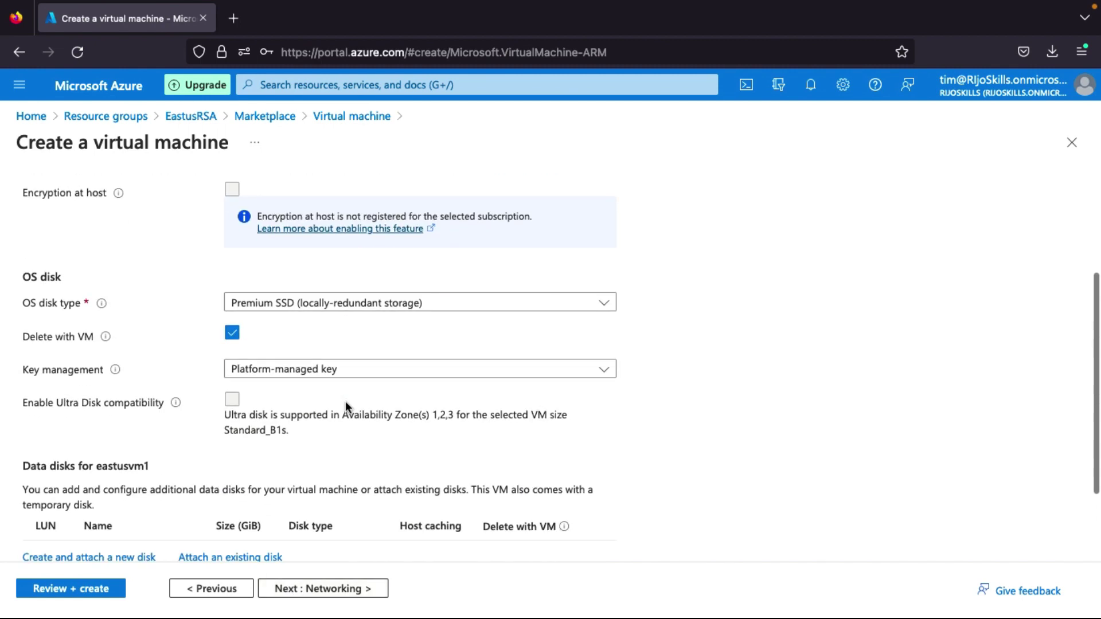
click(327, 591)
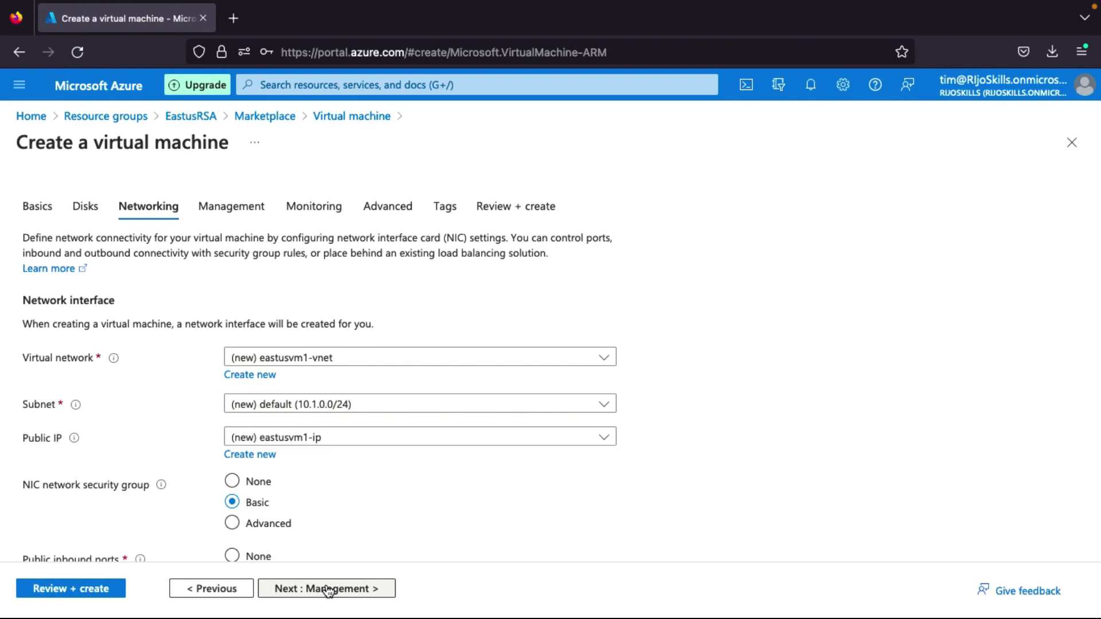
scroll(370, 456, down, 2)
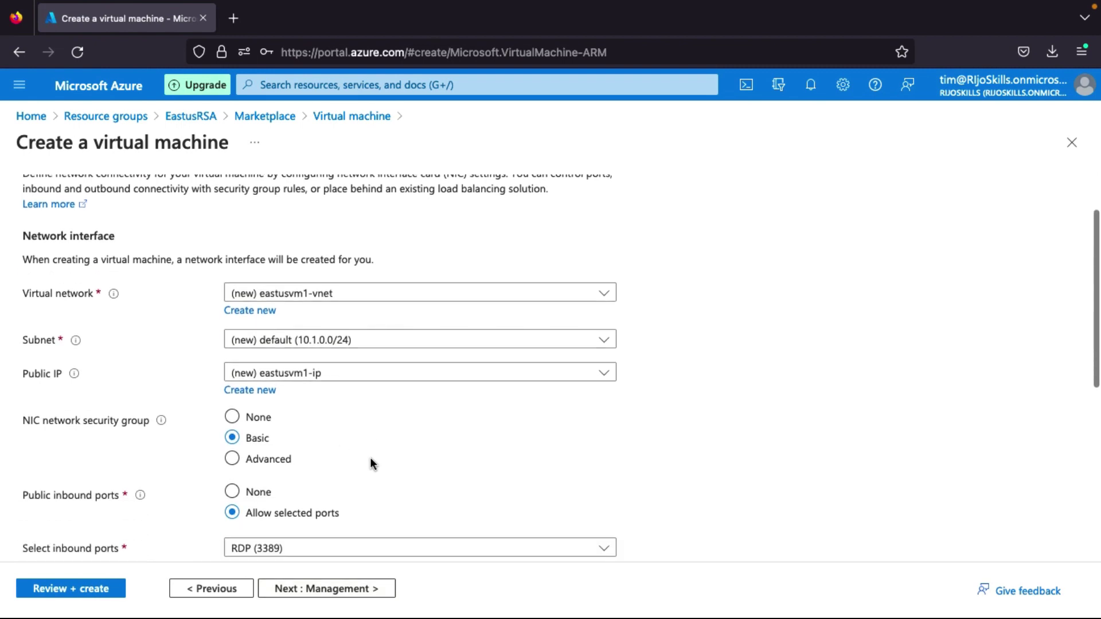
scroll(317, 361, down, 8)
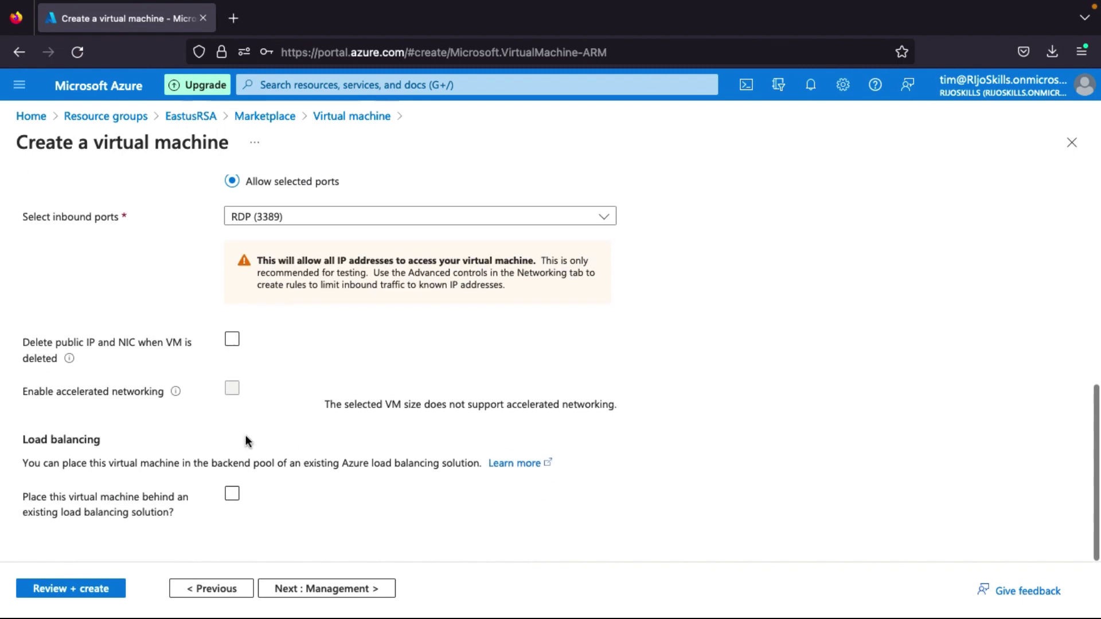
click(322, 593)
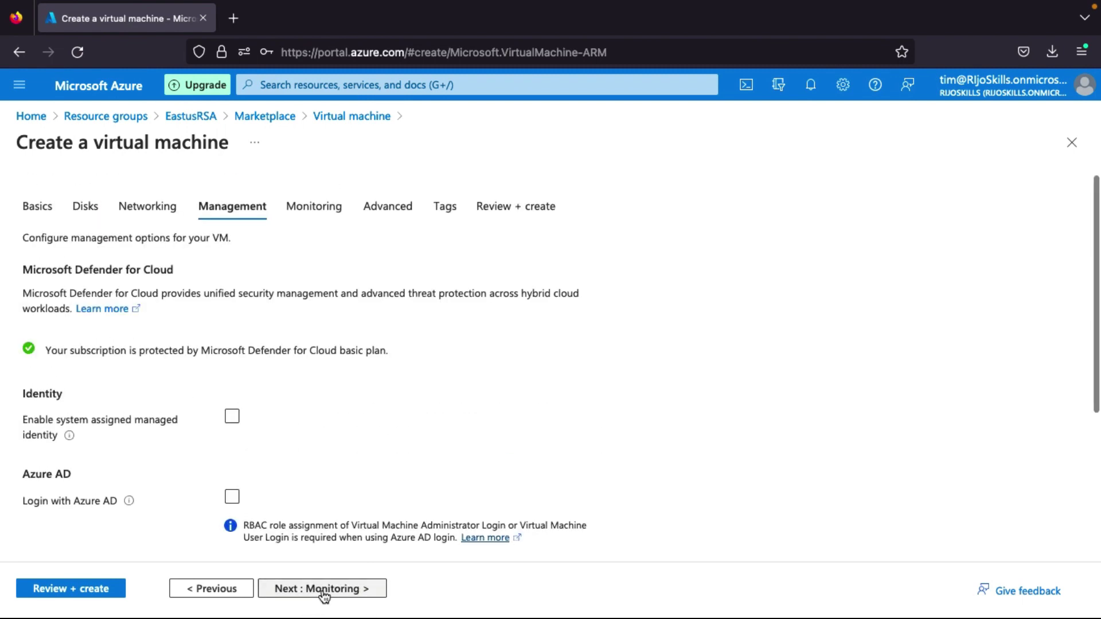
scroll(339, 538, down, 1)
scroll(300, 560, down, 2)
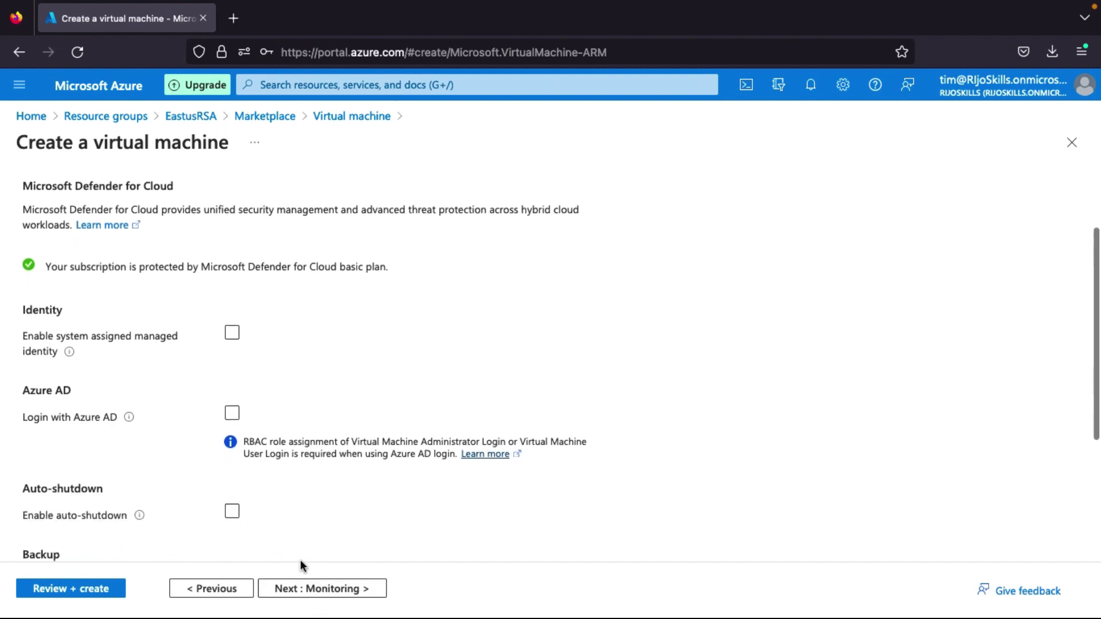
Enable auto-shutdown at 7:00:00 PM UTC and move through Monitoring and Advanced to Tags.
click(232, 488)
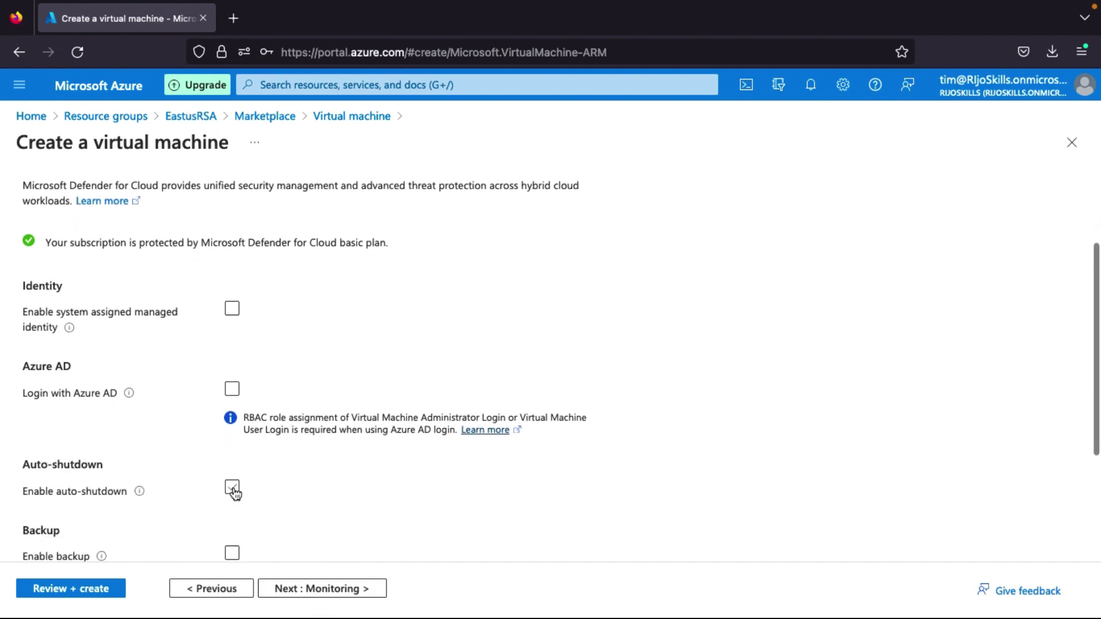
click(320, 589)
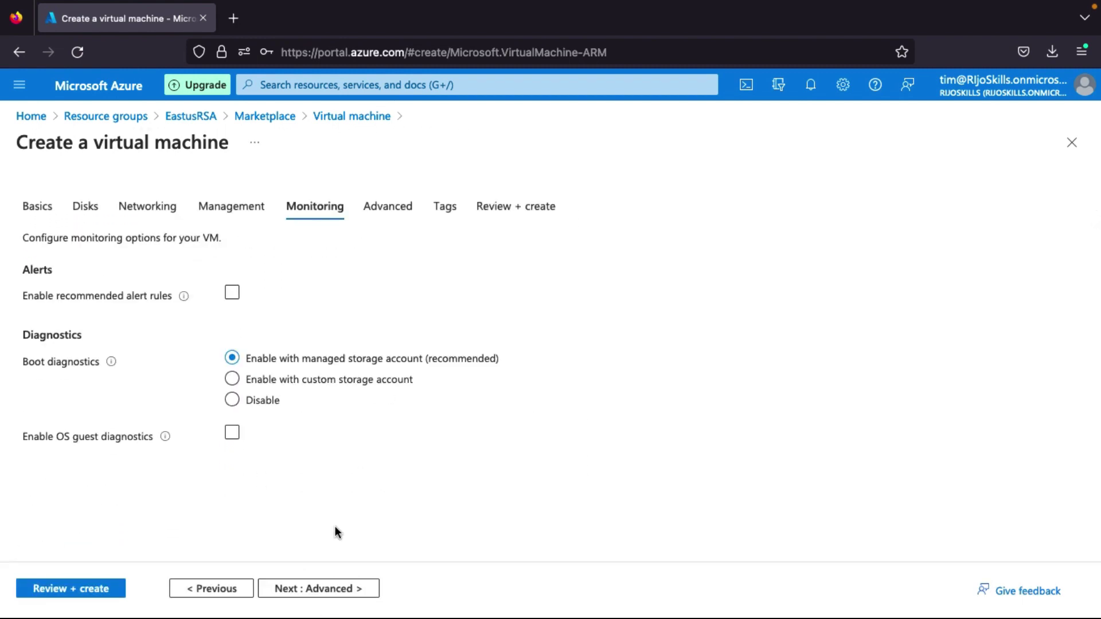
click(324, 590)
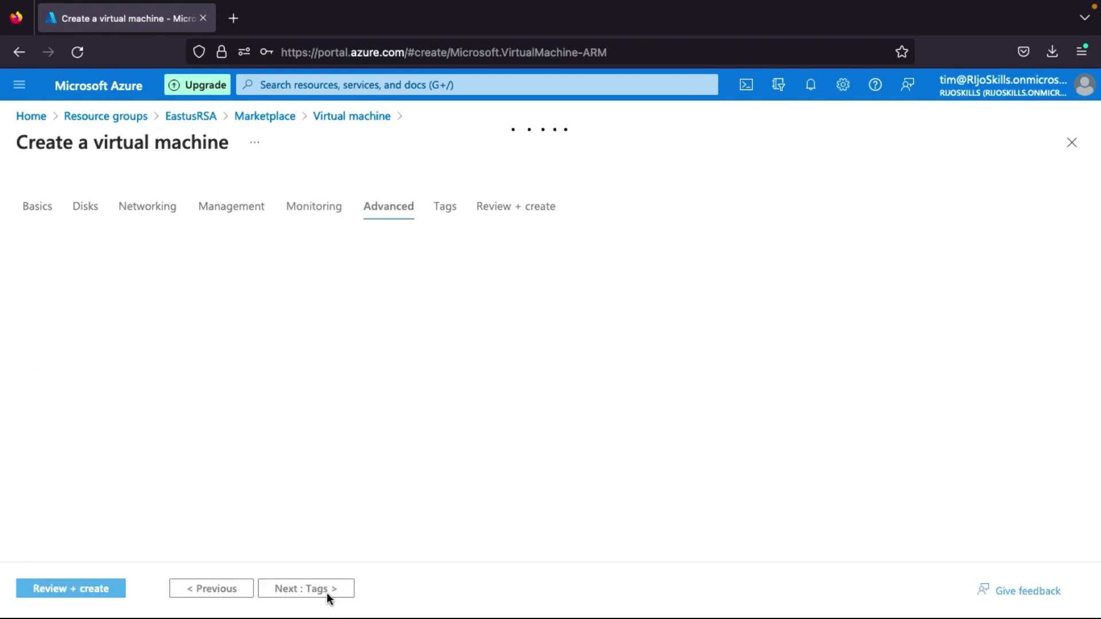
scroll(304, 363, down, 5)
scroll(304, 359, up, 5)
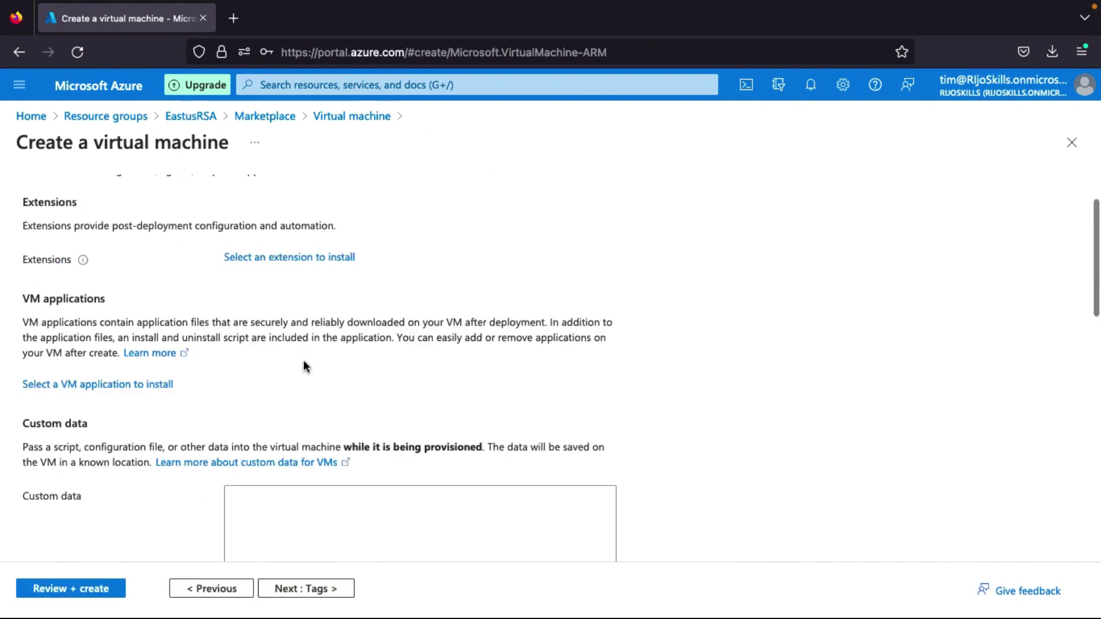
click(323, 588)
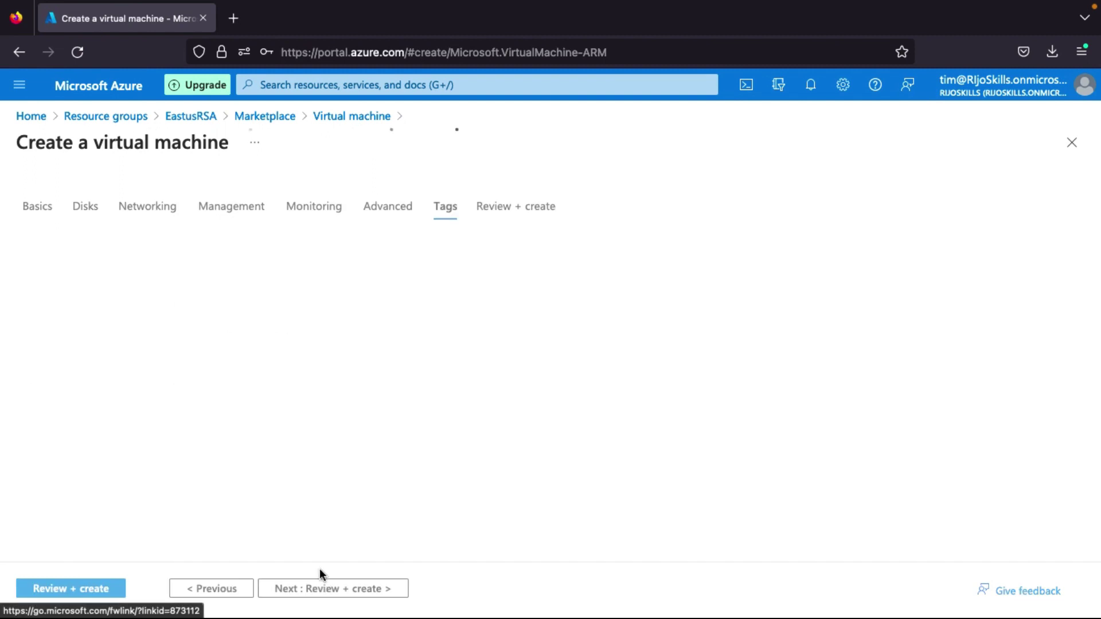
Pass validation for the Standard B1s VM on Review + create and submit it.
click(305, 587)
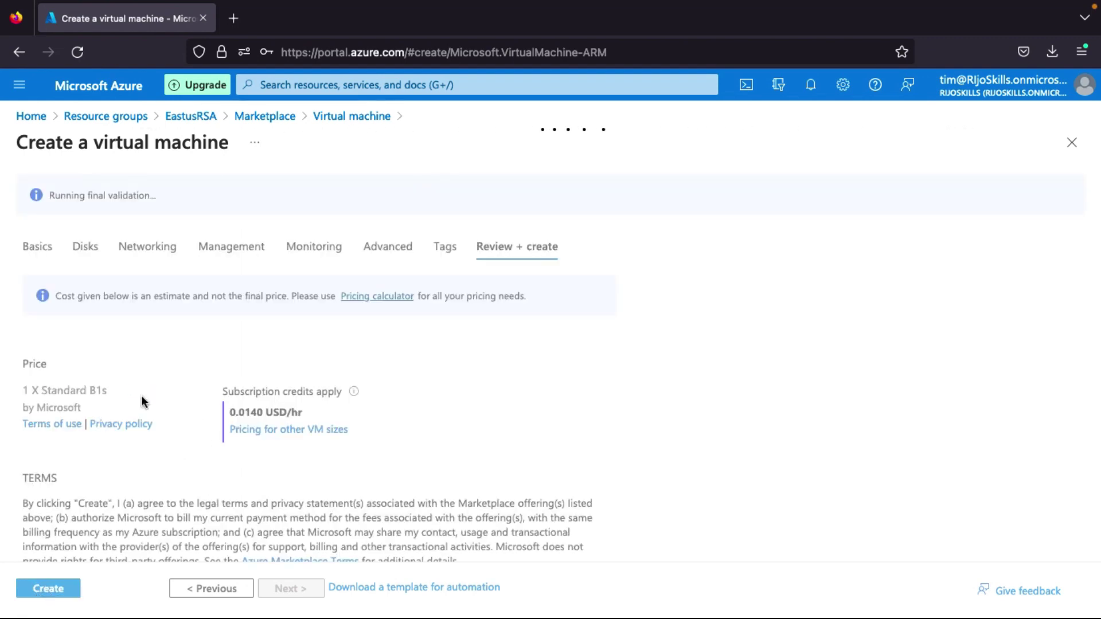
click(51, 591)
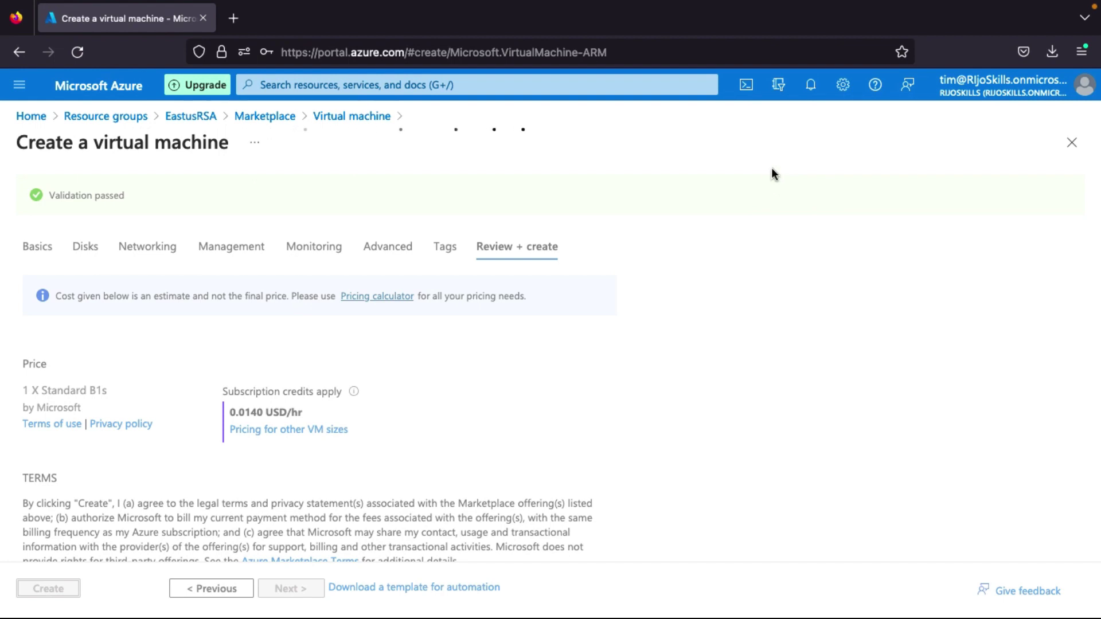
Check the eastusvm1 deployment progress, dismiss the save-login prompt, and return to Home.
click(814, 86)
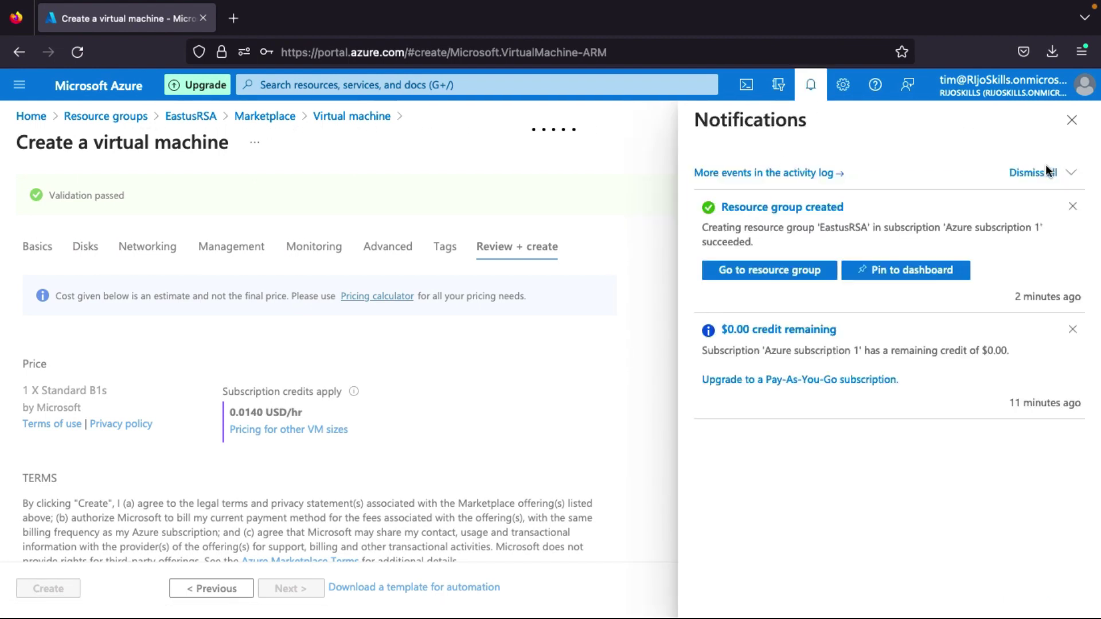
click(1065, 130)
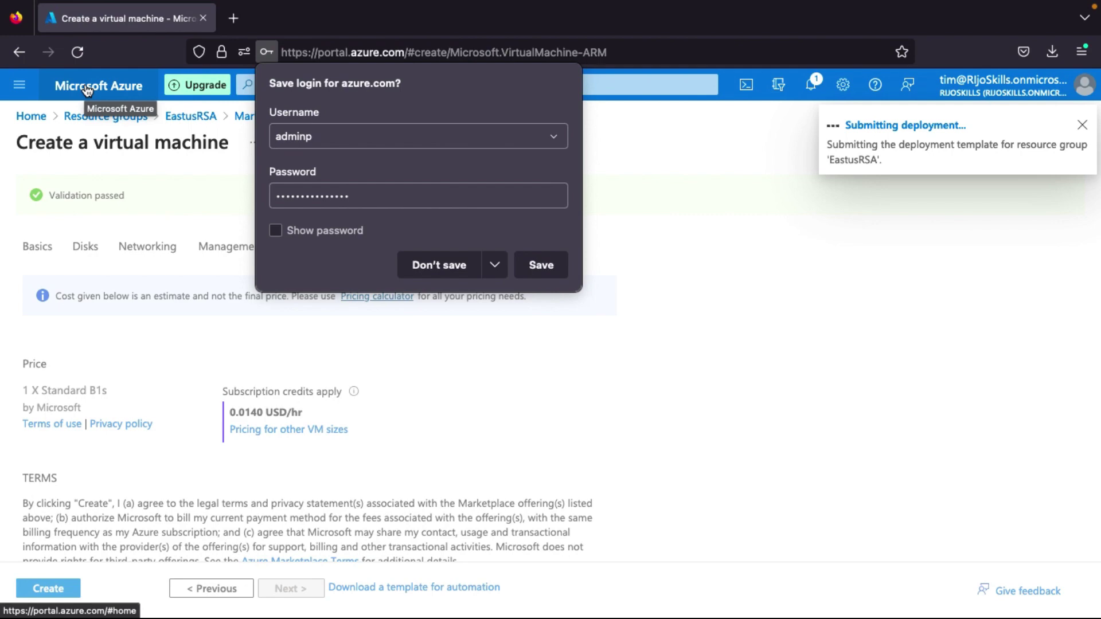
key(Escape)
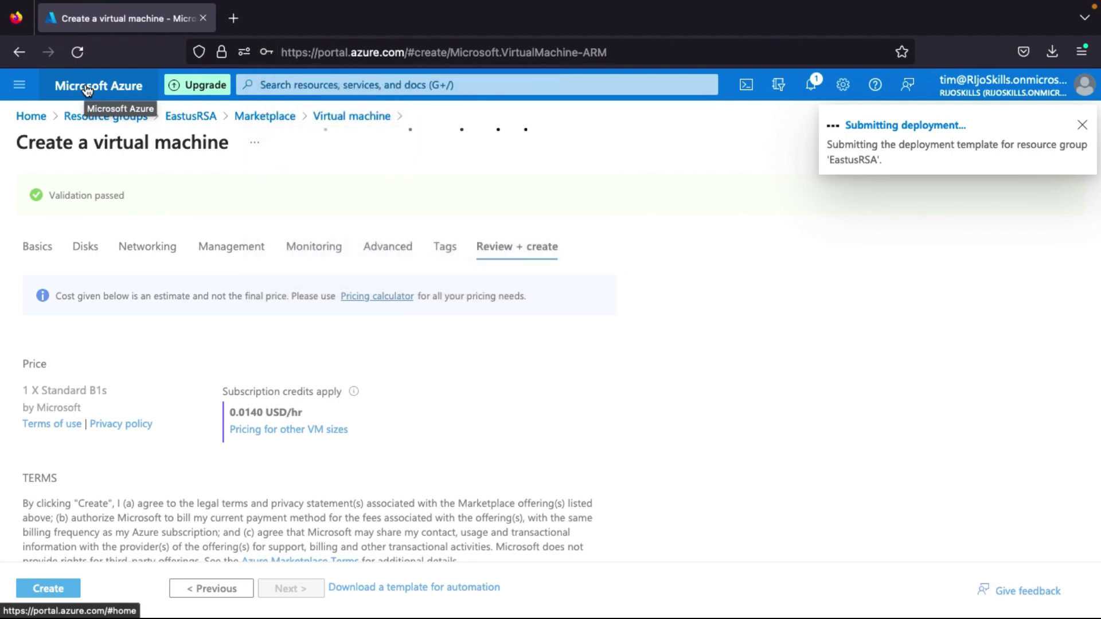
click(87, 89)
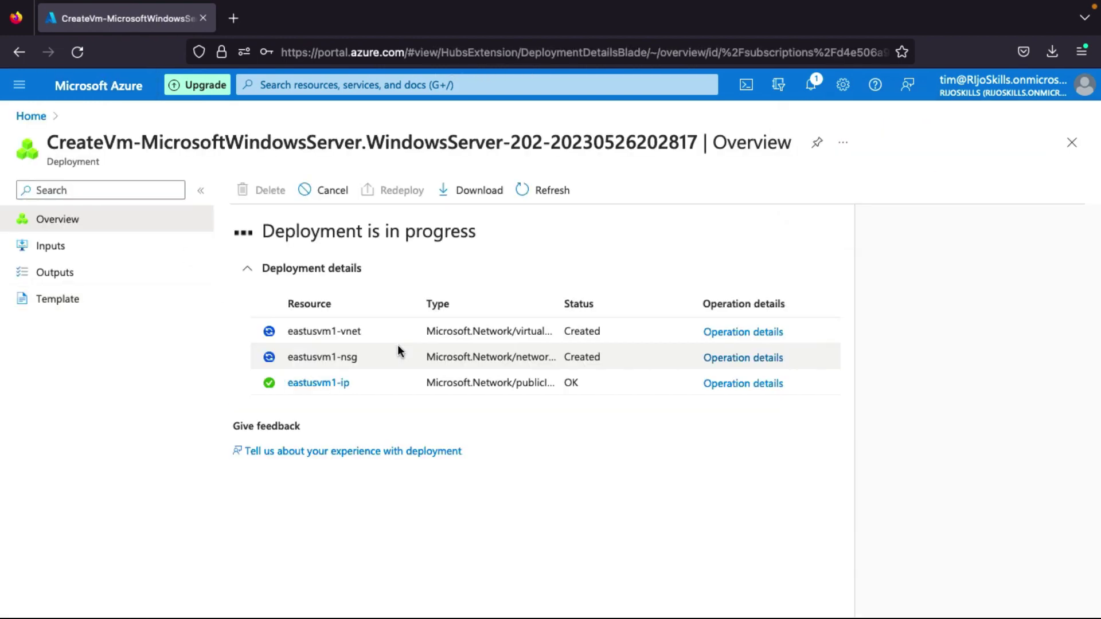
click(103, 96)
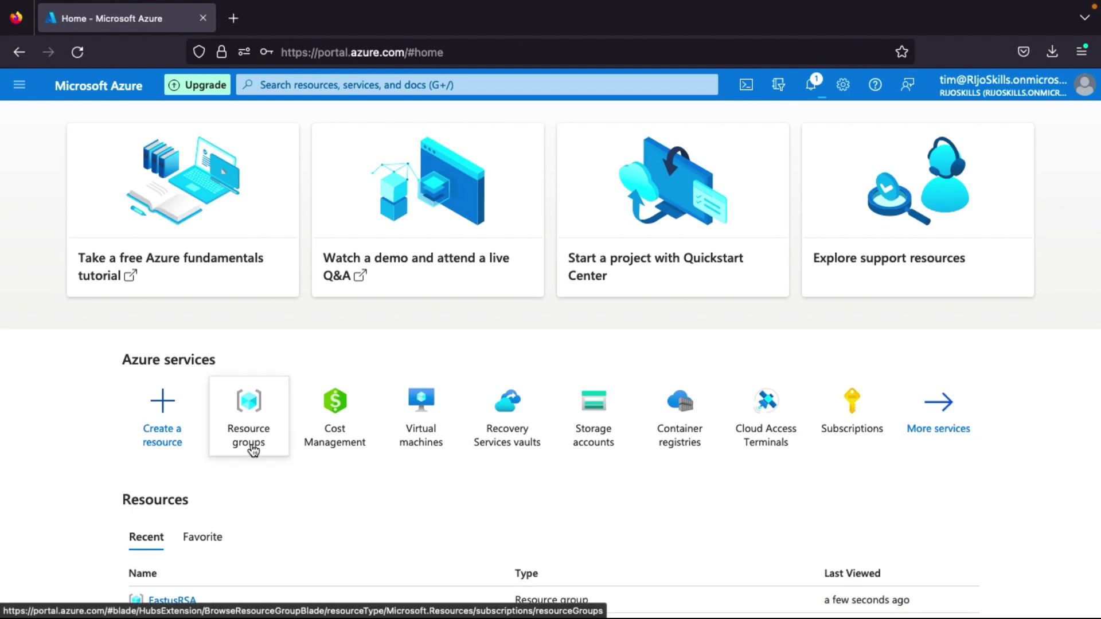
Start a new resource group named wsetus3rg from the Resource groups list.
mouse_move(253, 451)
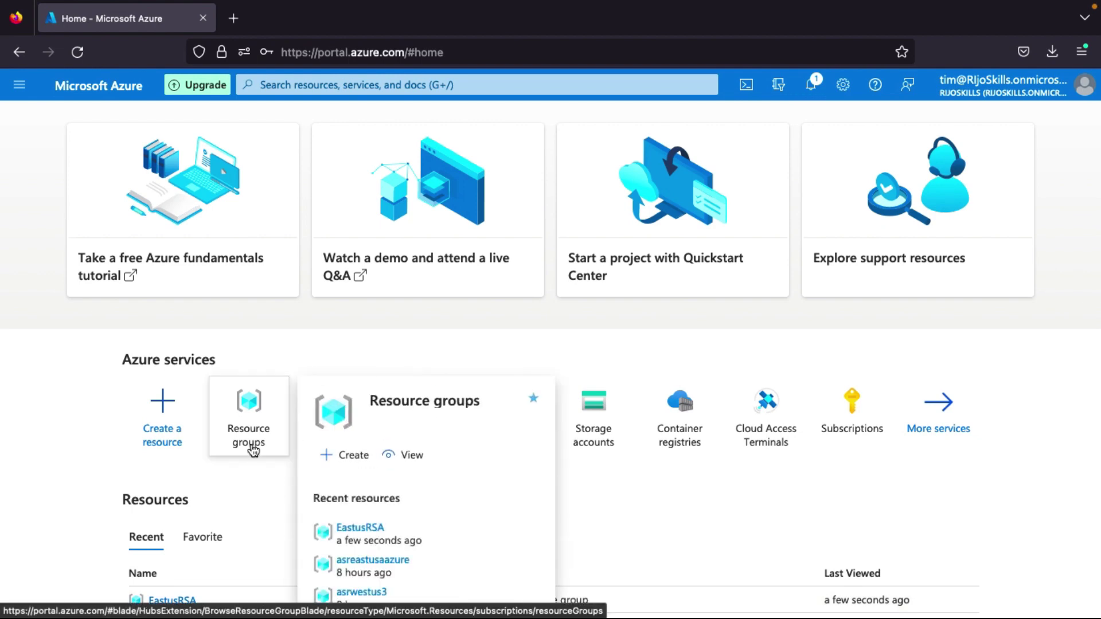
click(262, 412)
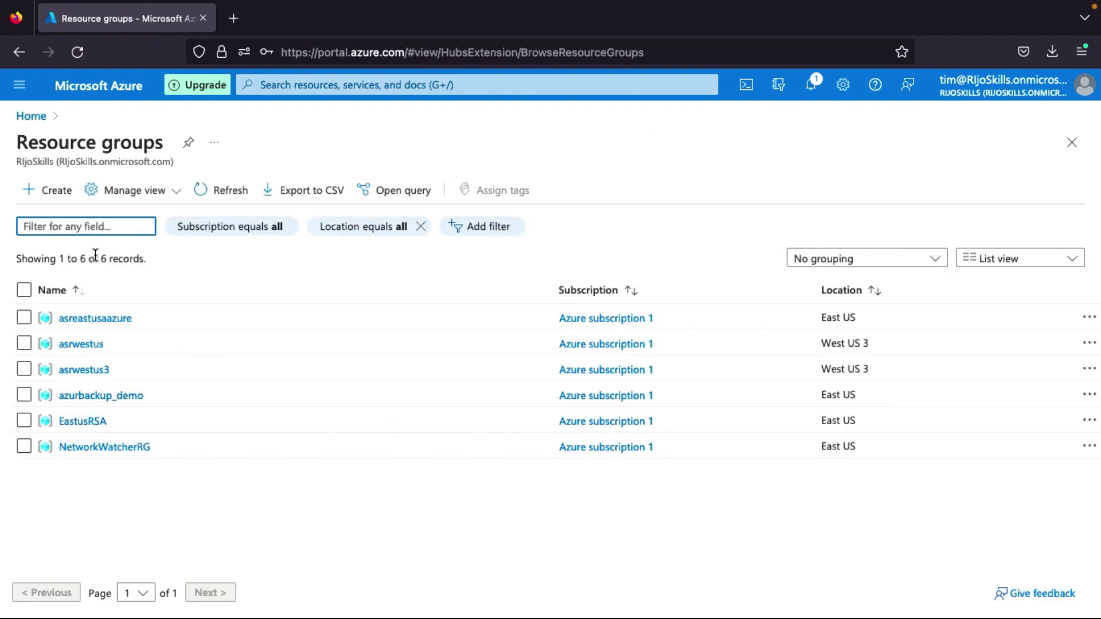
click(31, 188)
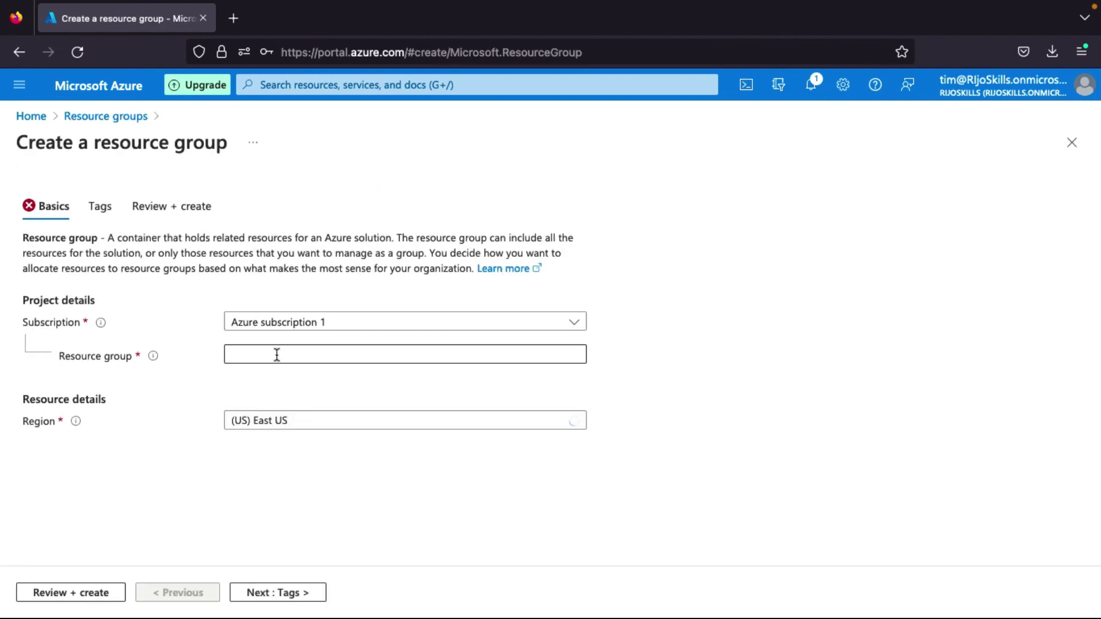
click(277, 355)
text(we)
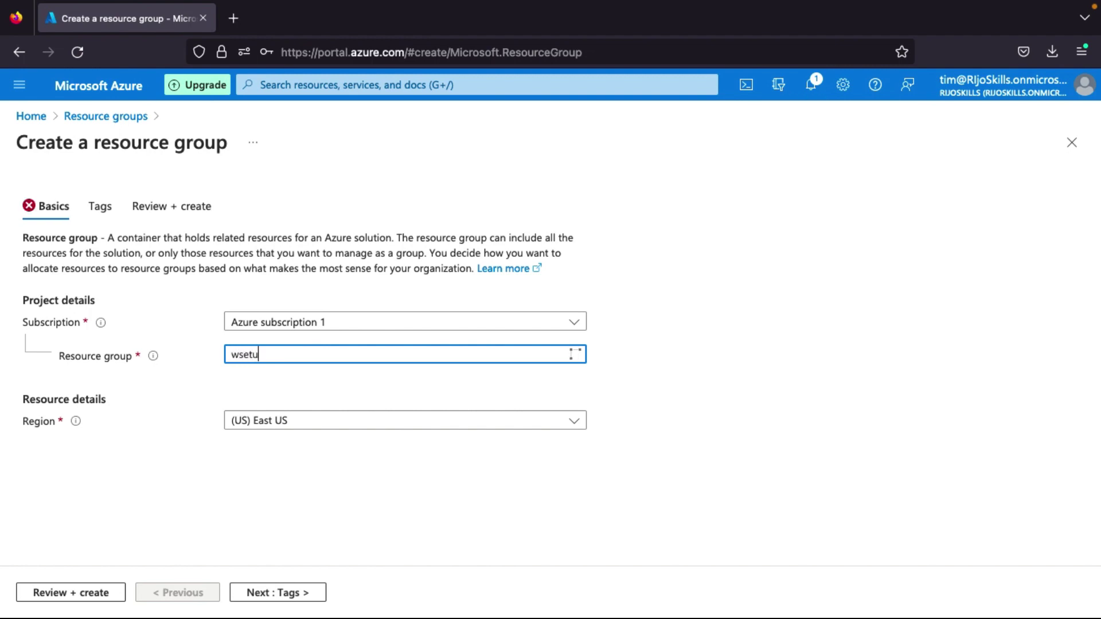
text(etus3rg)
Set its region to (US) West US 3 and create it via Review + create.
click(277, 426)
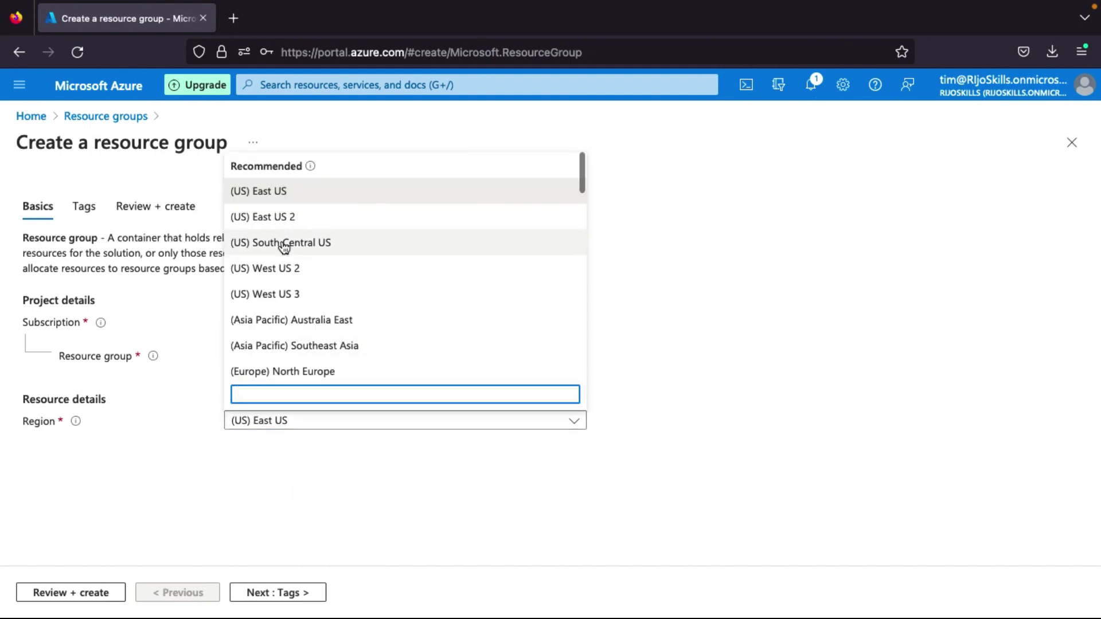
scroll(290, 307, down, 1)
click(294, 281)
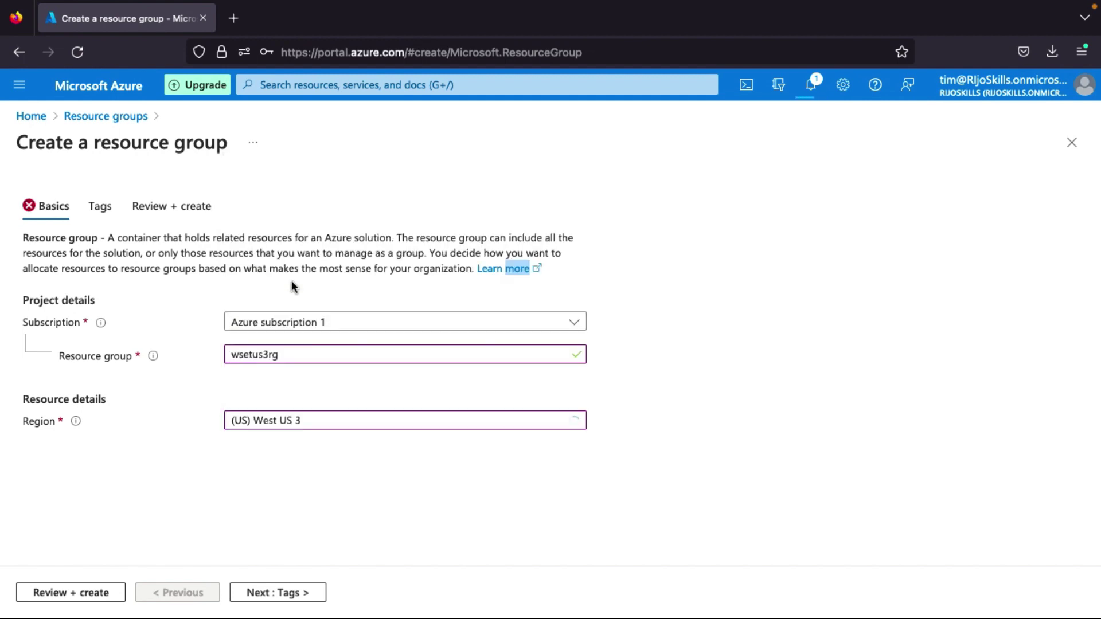
click(280, 595)
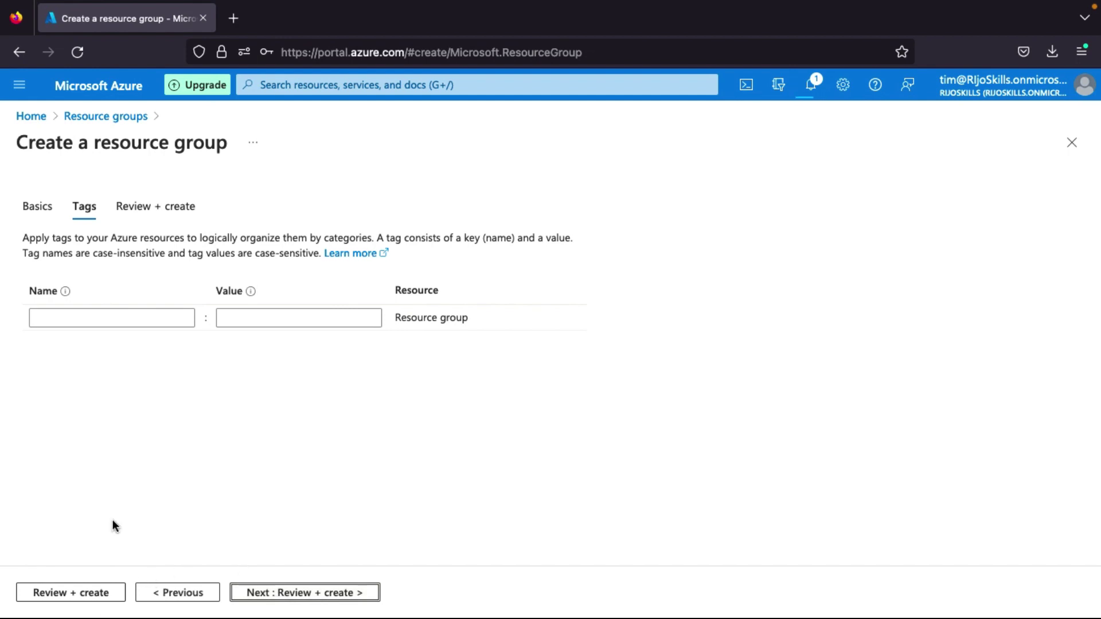
click(96, 594)
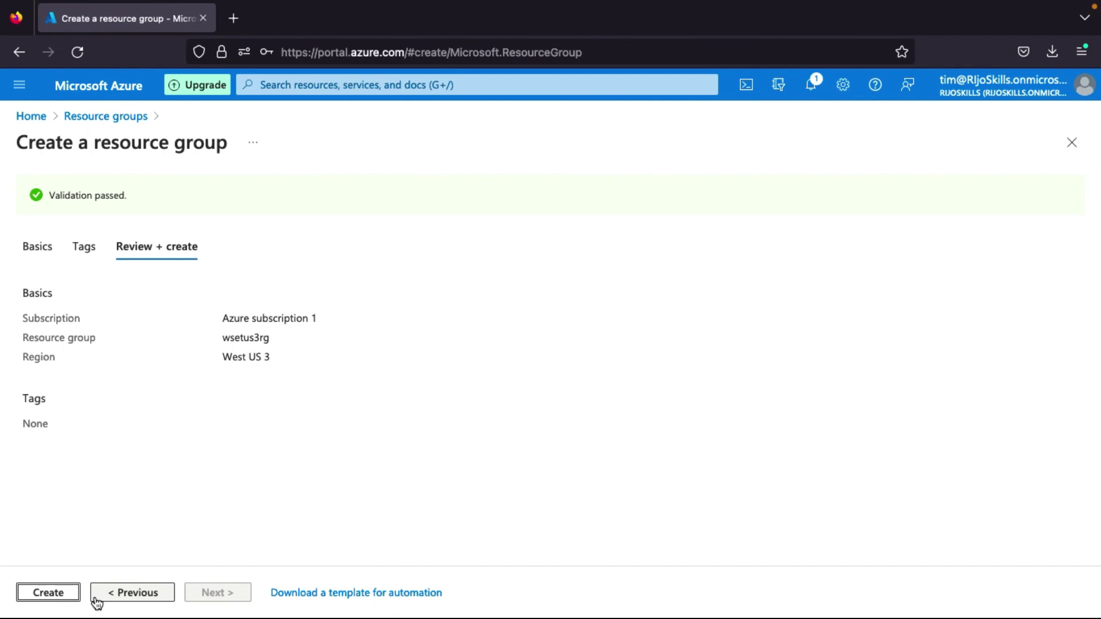
click(51, 597)
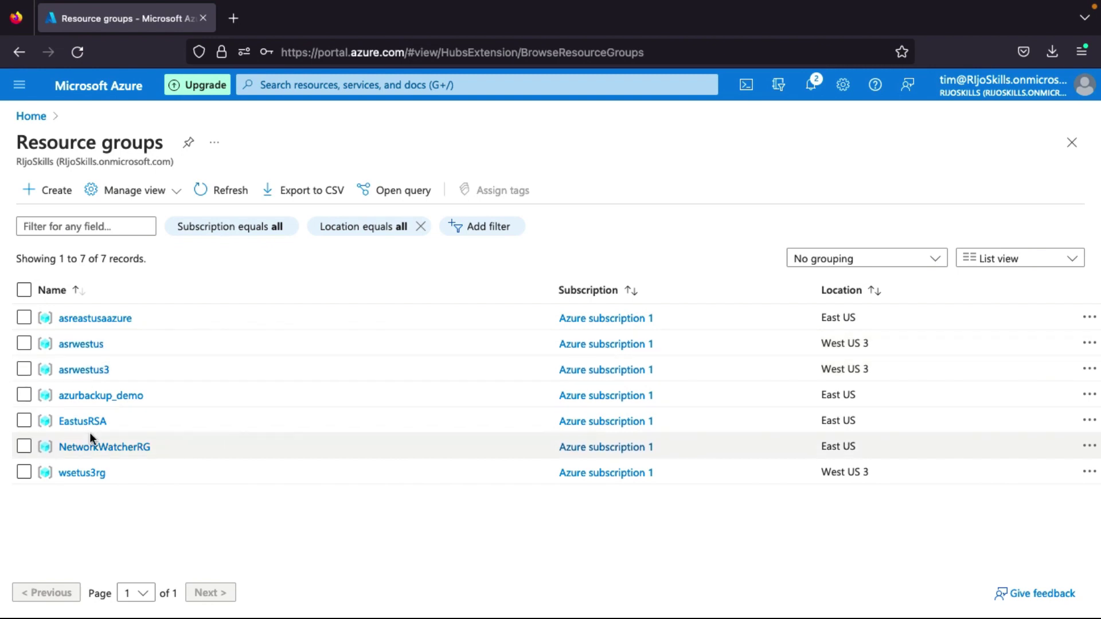
Check the empty wsetus3rg group, then open Recovery Services vaults from the top search.
click(89, 476)
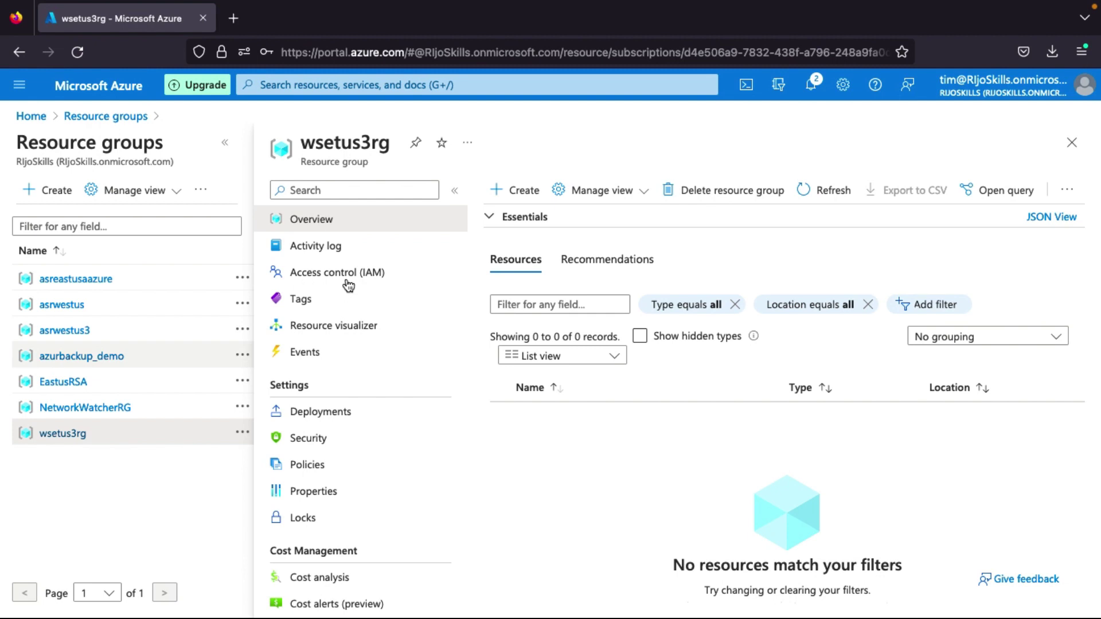
click(289, 86)
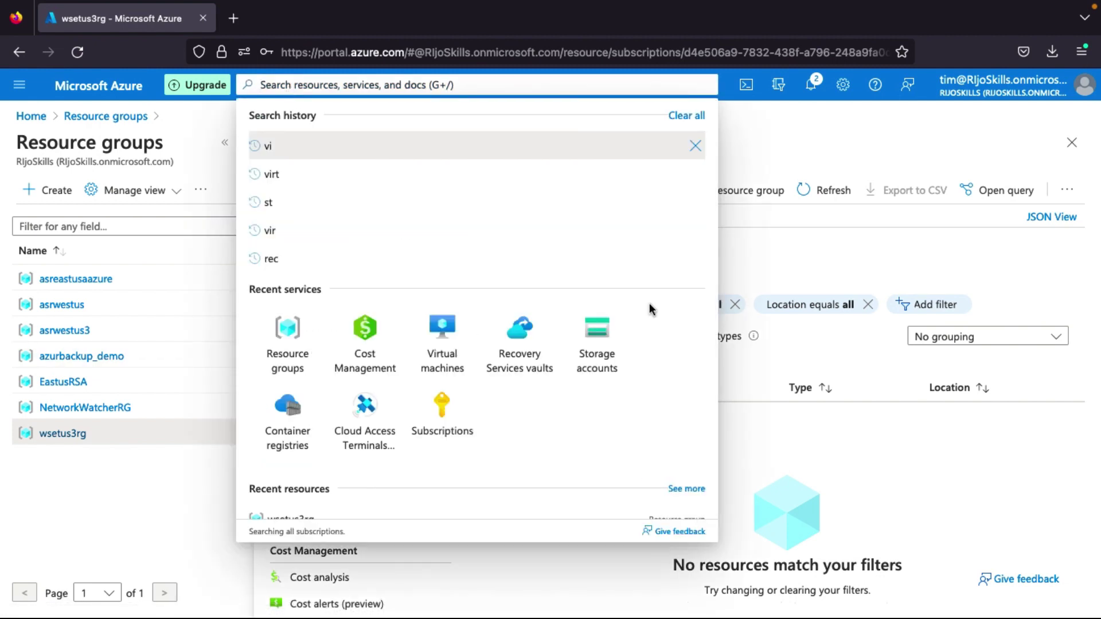
click(515, 360)
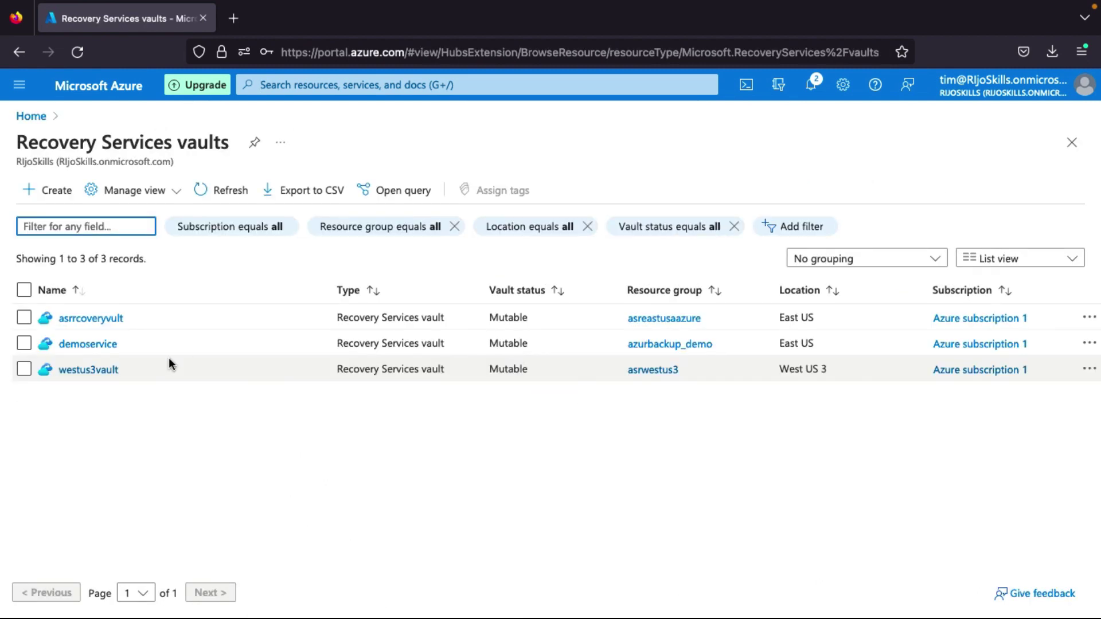
Start a new Recovery Services vault in resource group wsetus3rg.
click(50, 201)
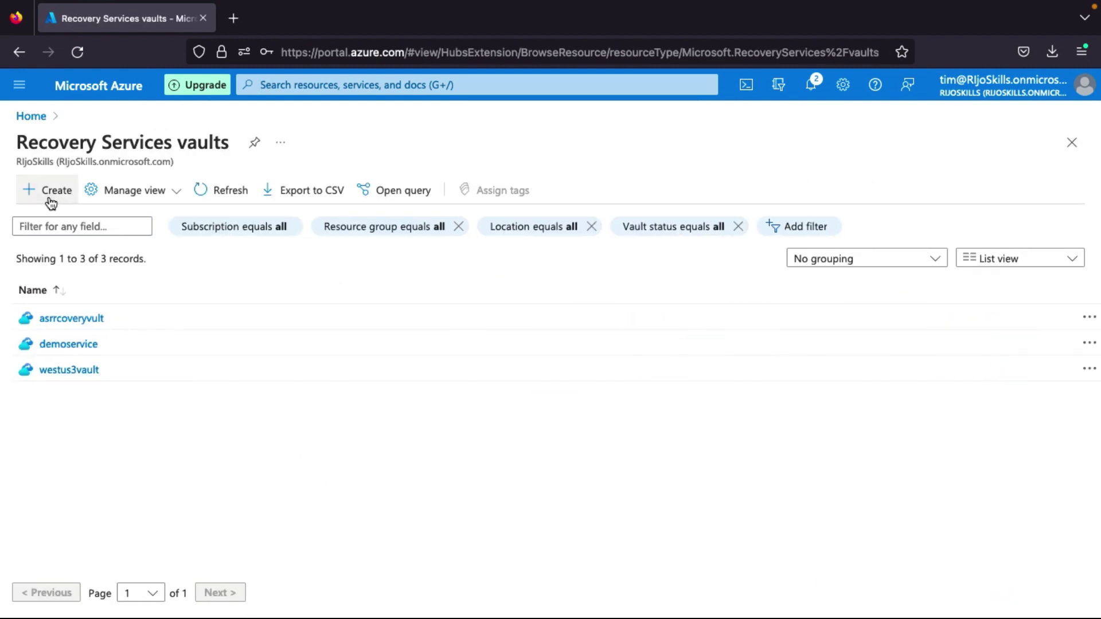
click(48, 199)
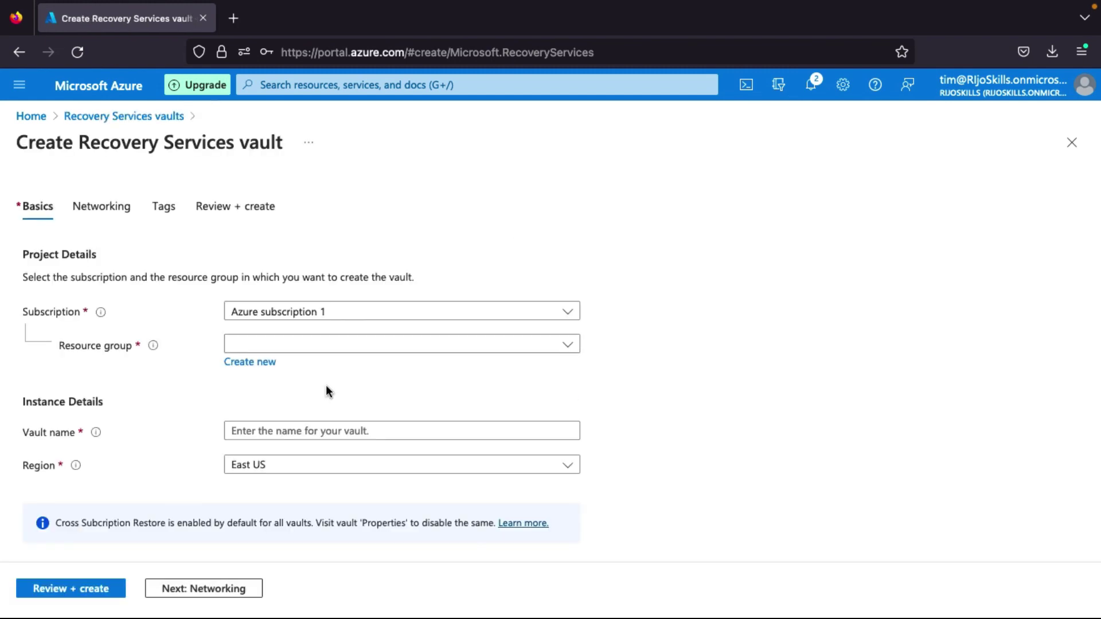
click(310, 346)
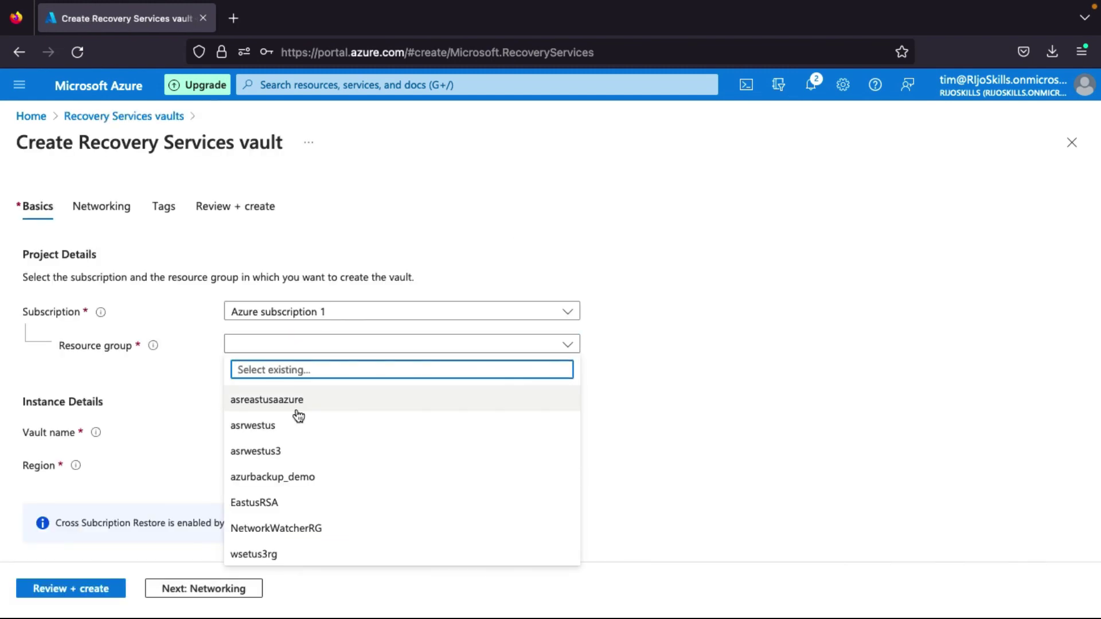
click(259, 555)
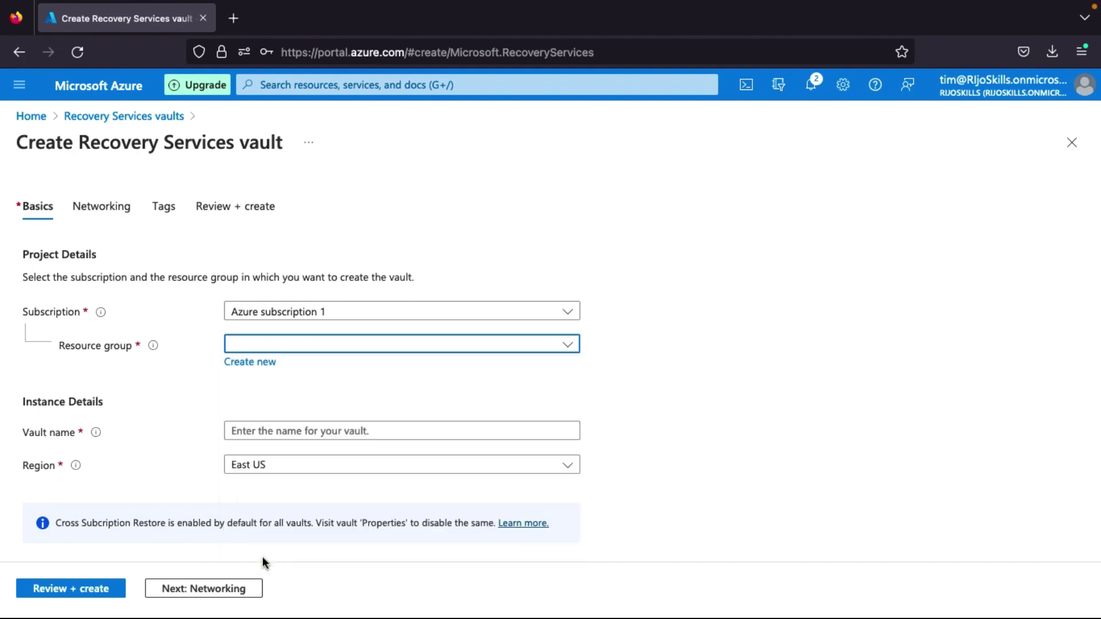
Name the vault recoveryvaultwest3 and create it with default networking and tags.
click(270, 428)
text(recoveryvault)
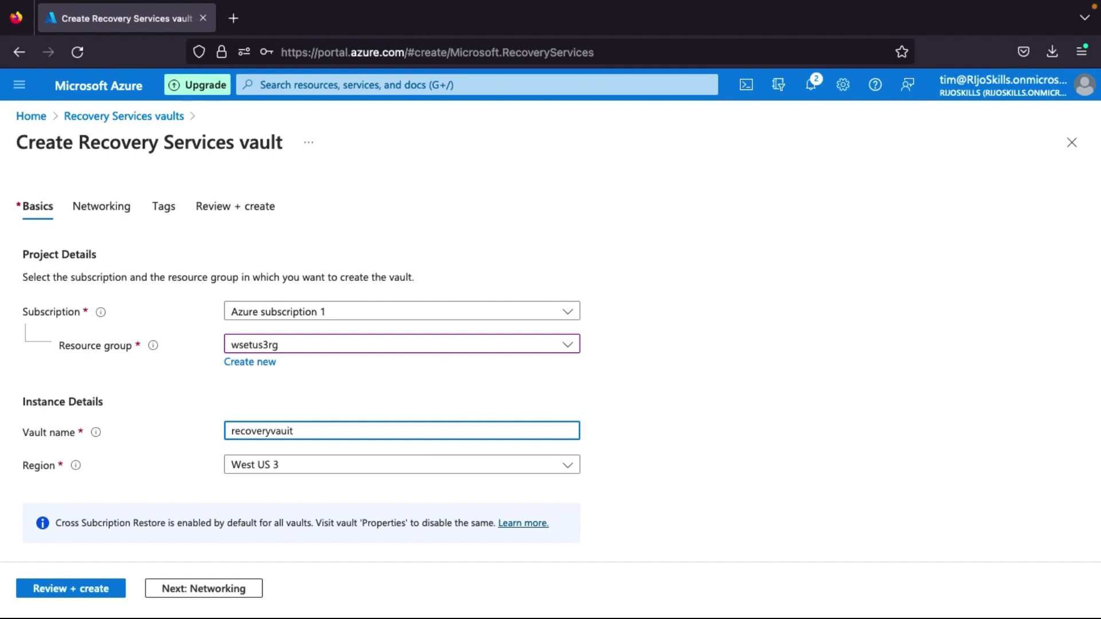
text(est3)
scroll(290, 479, down, 1)
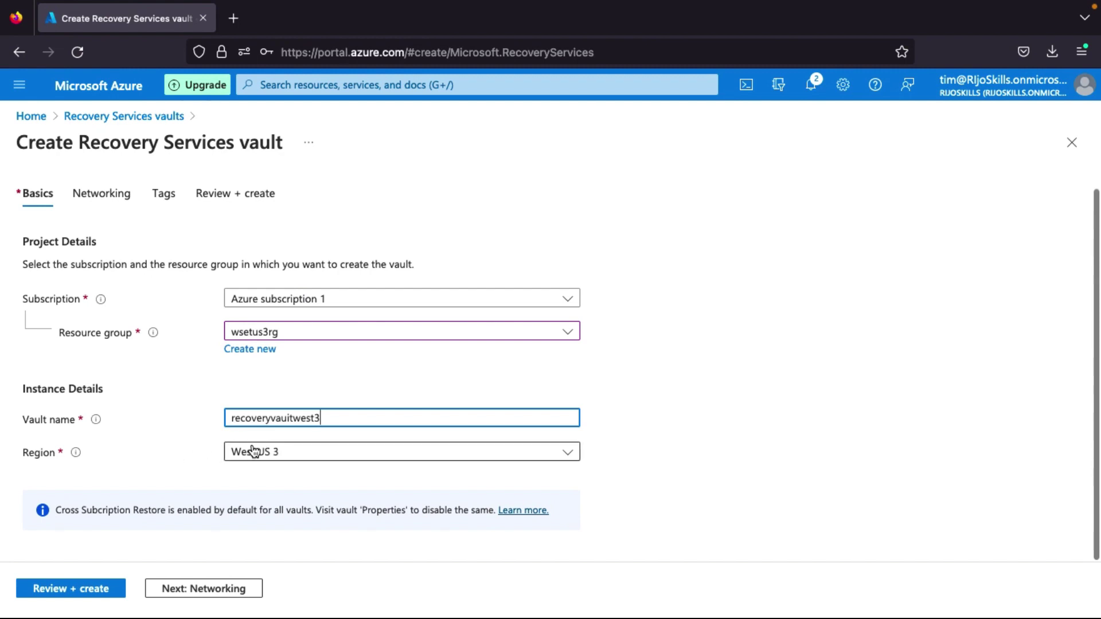
click(206, 590)
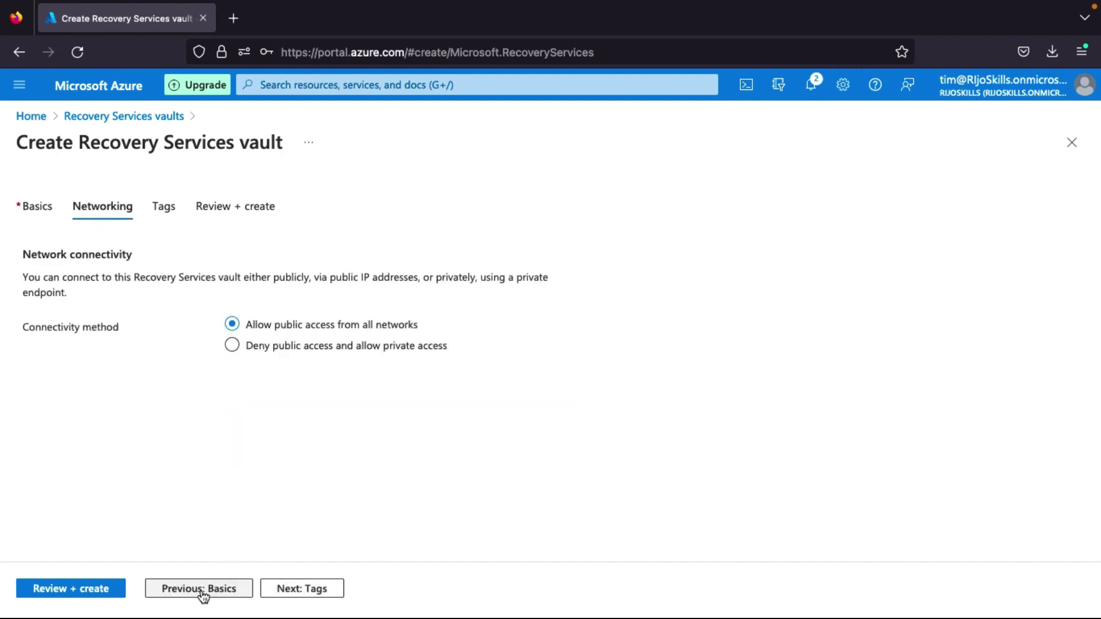
click(296, 589)
click(76, 590)
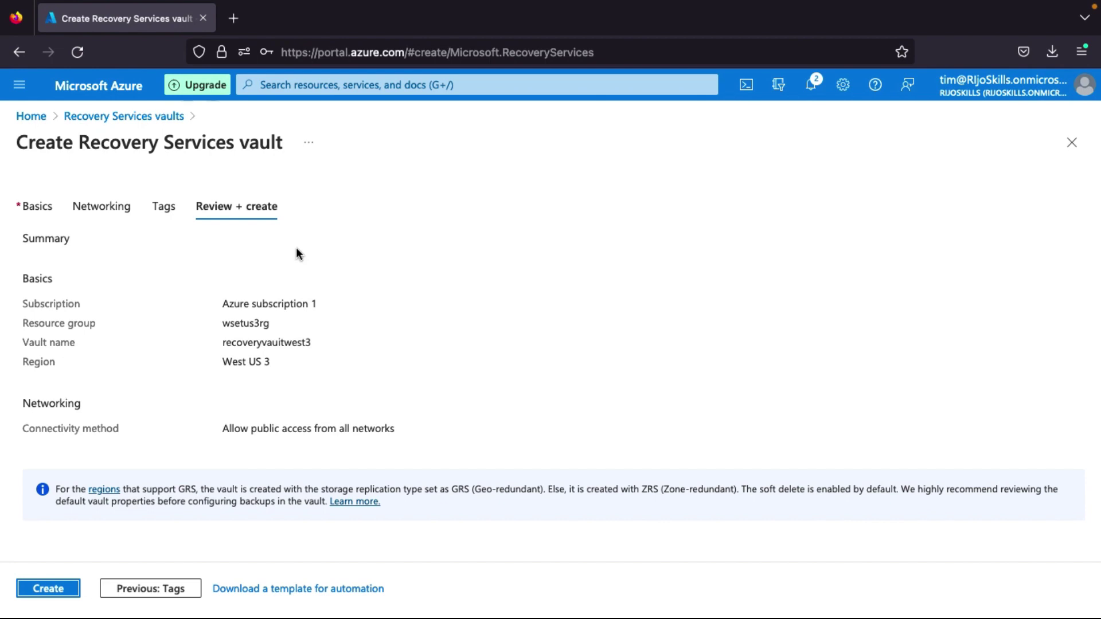
click(56, 591)
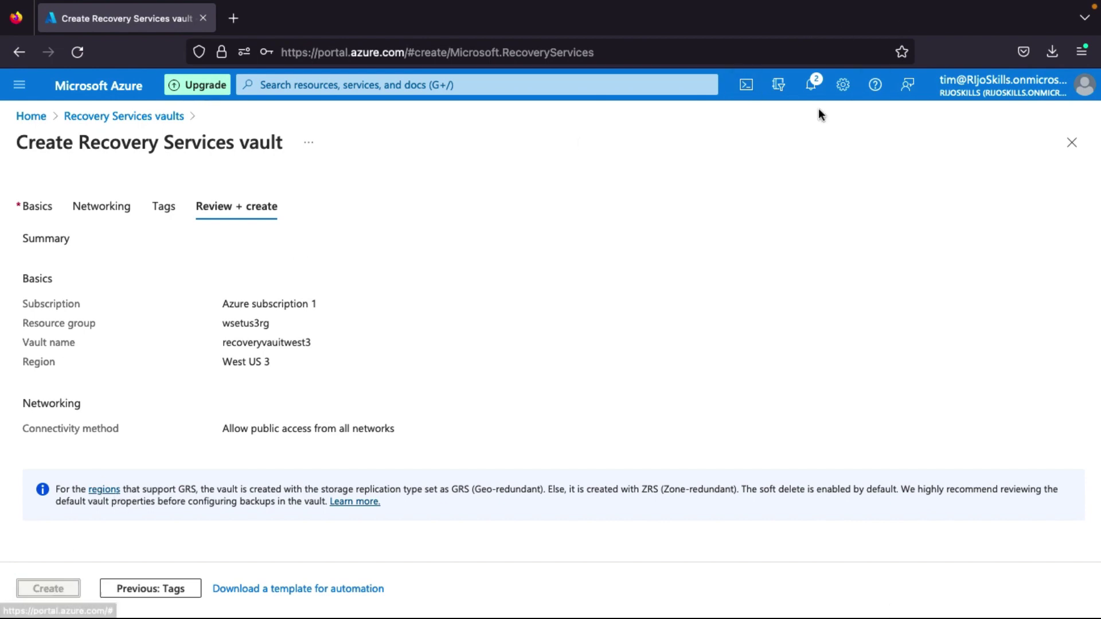
Check the vault deployment's progress and open the virtual machines list.
click(814, 89)
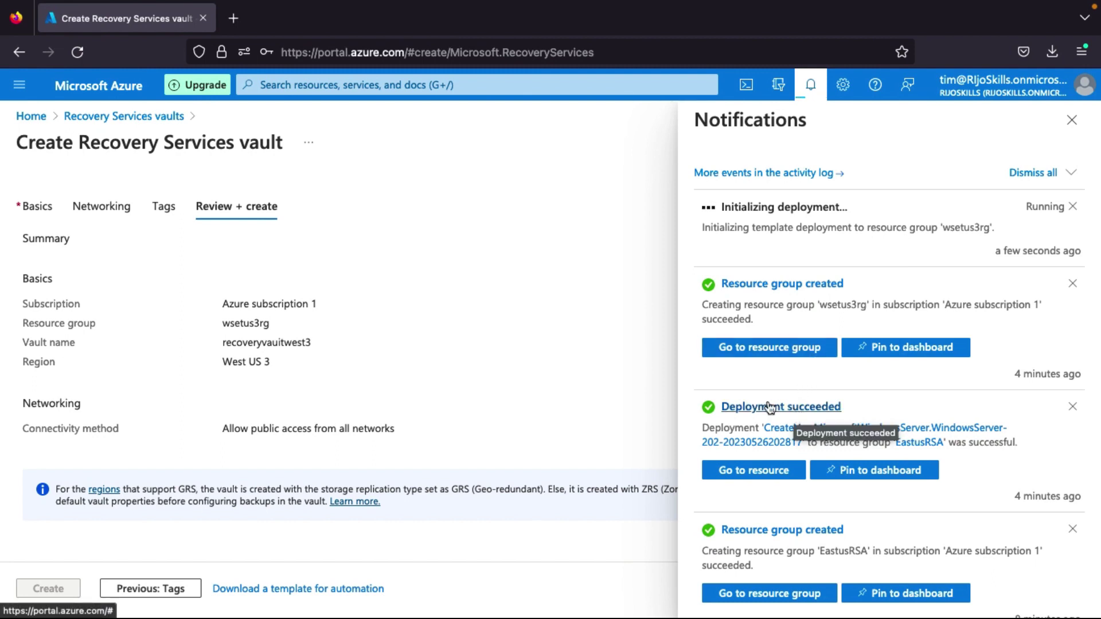
click(98, 87)
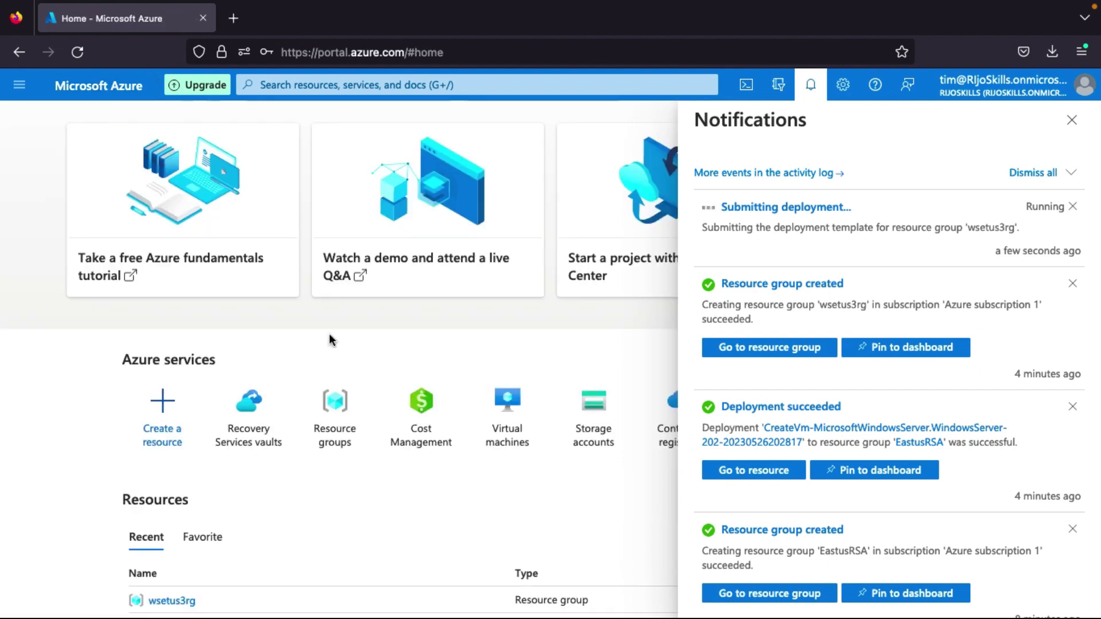
click(520, 437)
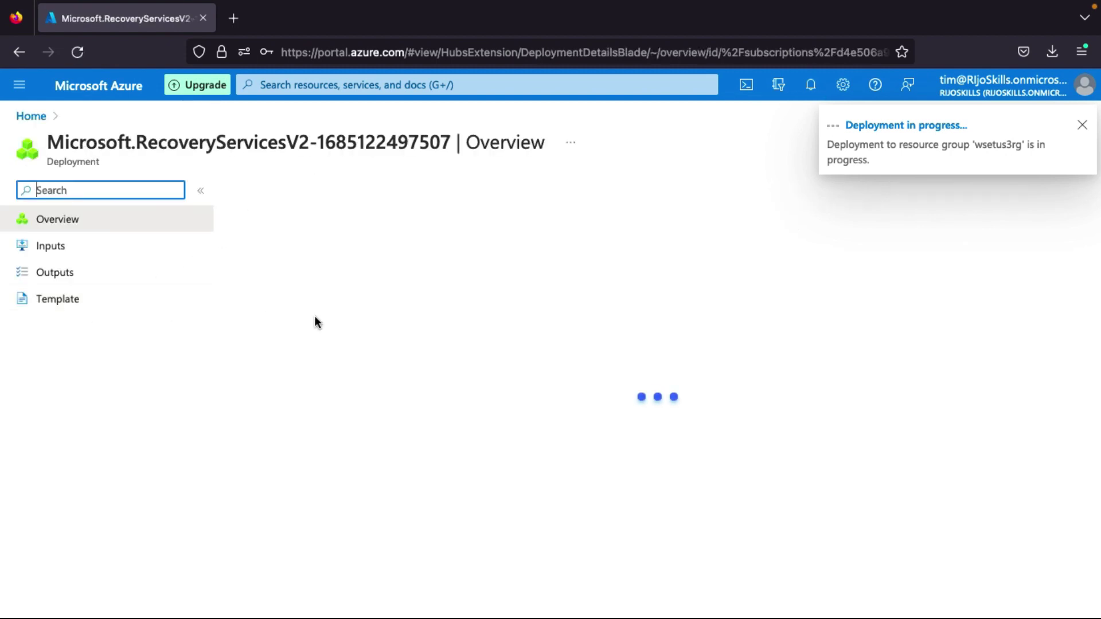
click(103, 99)
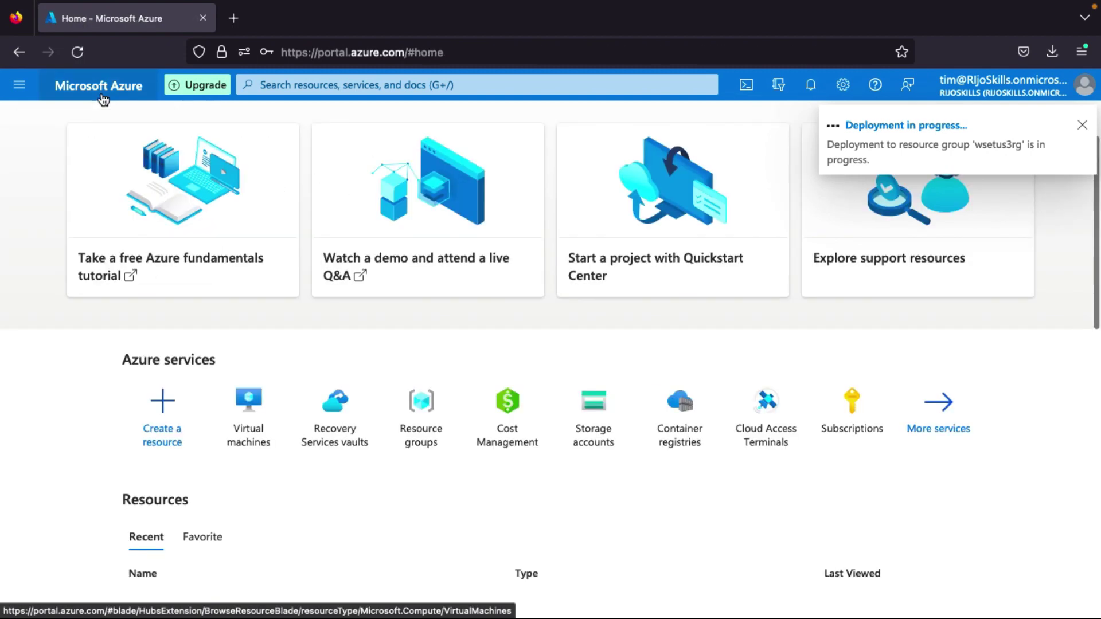
click(250, 422)
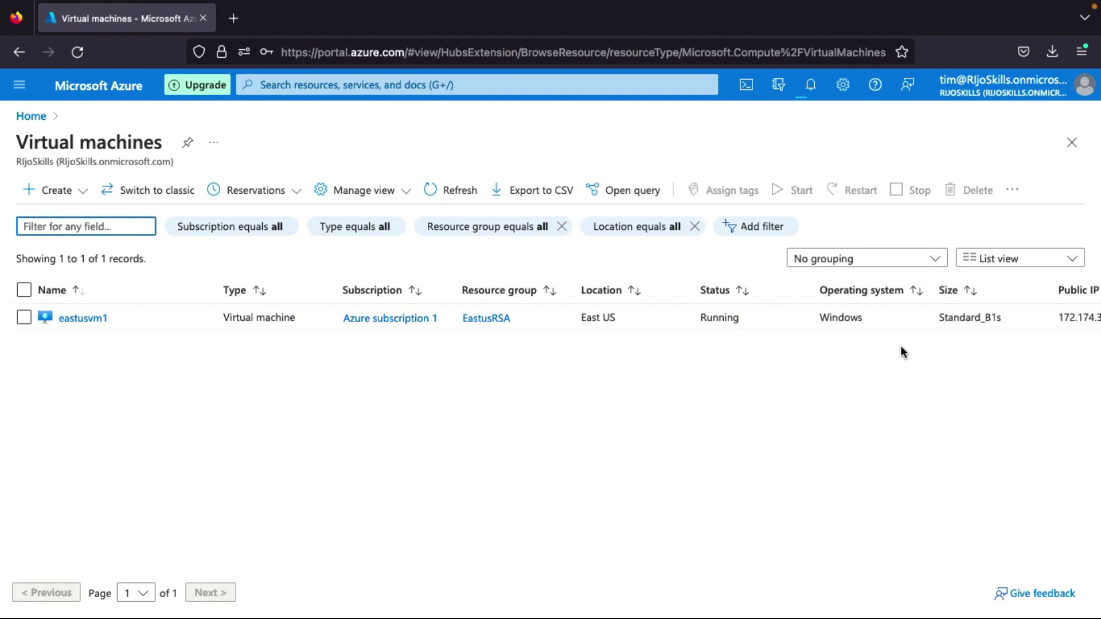
Review eastusvm1 in East US and confirm the vault deployment to wsetus3rg succeeded.
scroll(816, 385, right, 1)
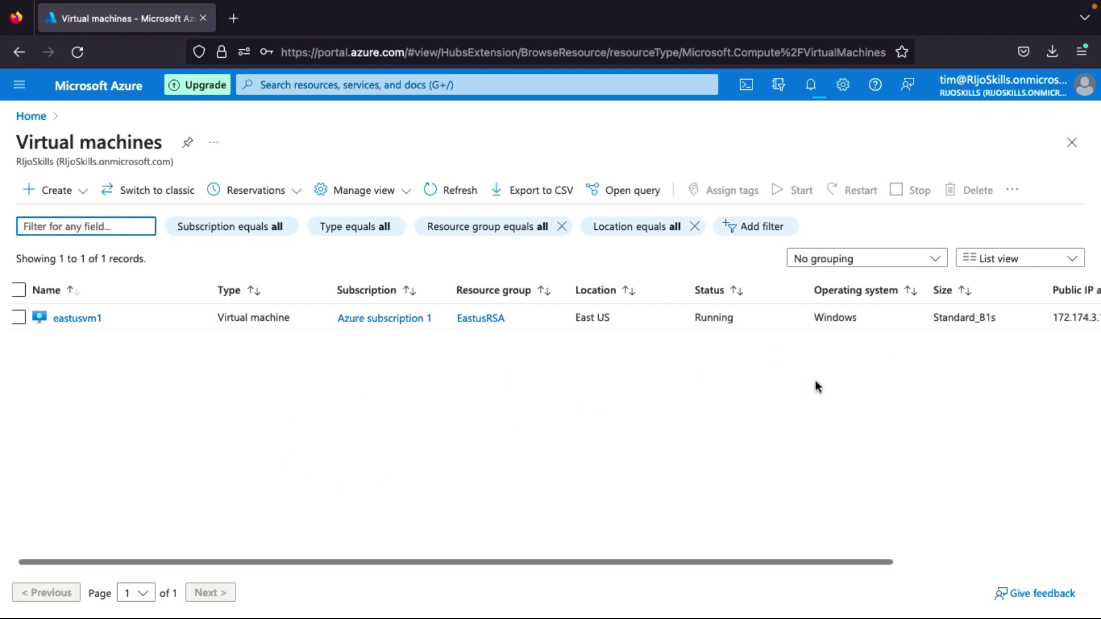
scroll(817, 385, right, 2)
scroll(816, 386, left, 3)
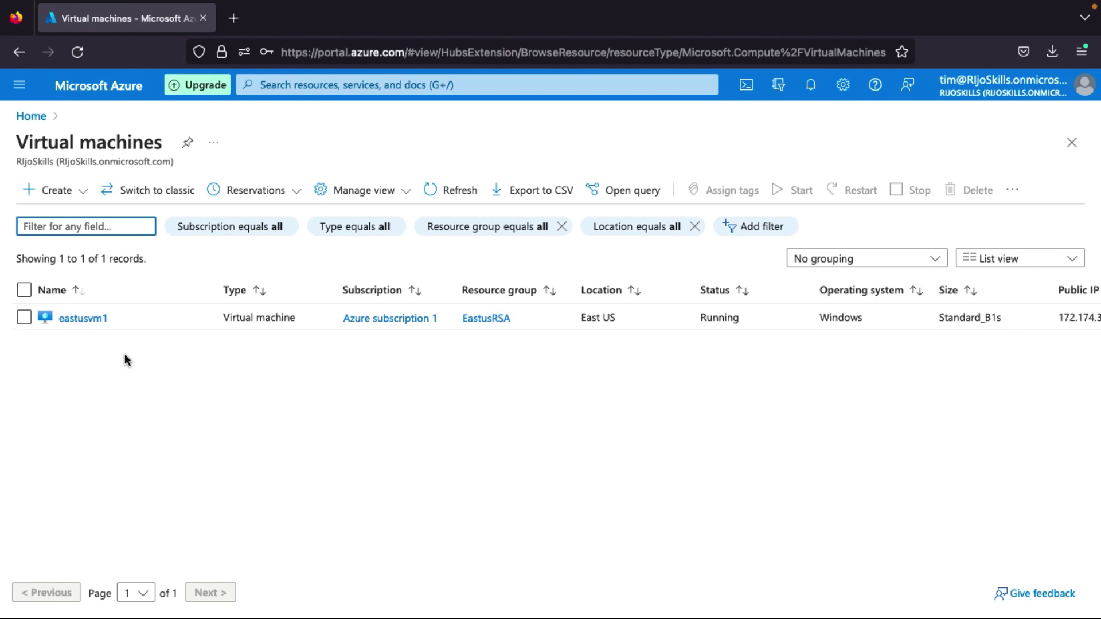
click(810, 86)
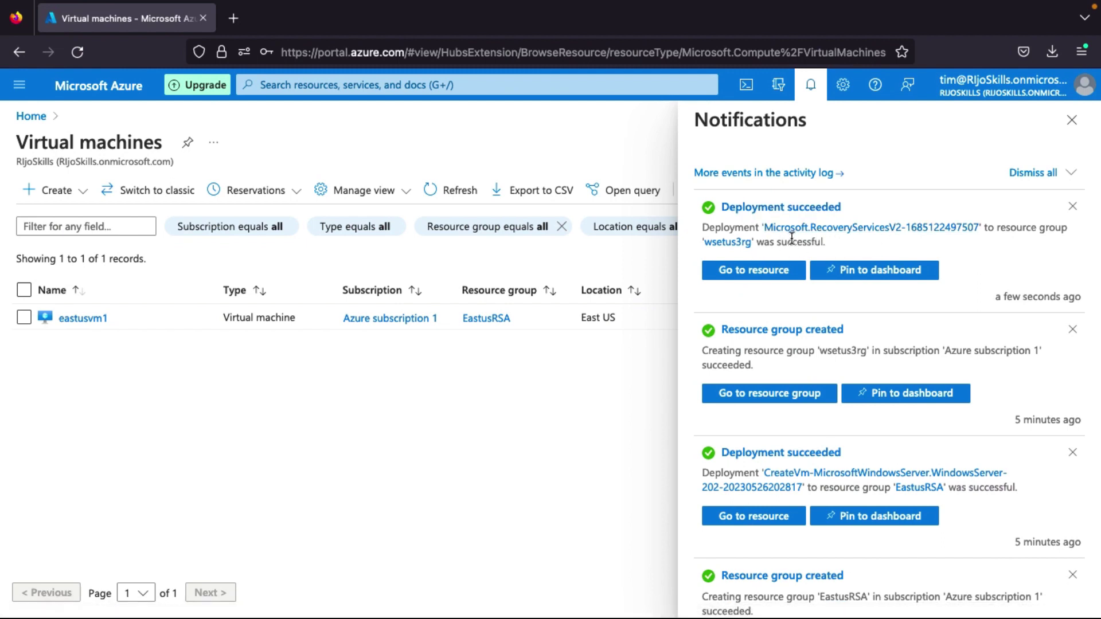
click(281, 85)
Find recoveryvaultwest3 among Recovery Services vaults and view its empty Replicated items page.
text(reco)
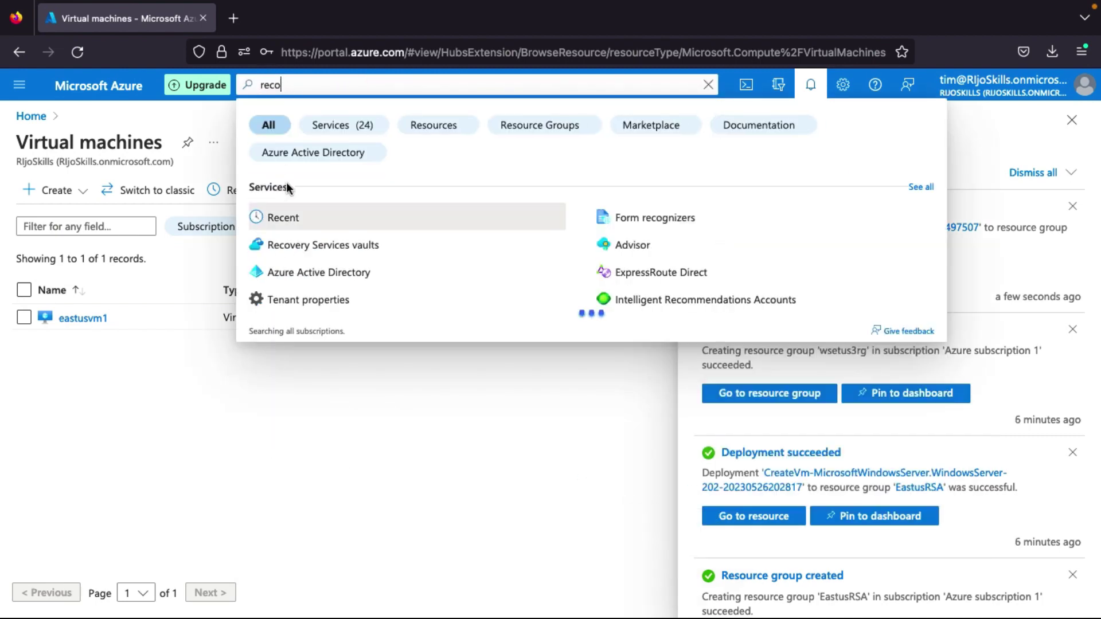
click(349, 216)
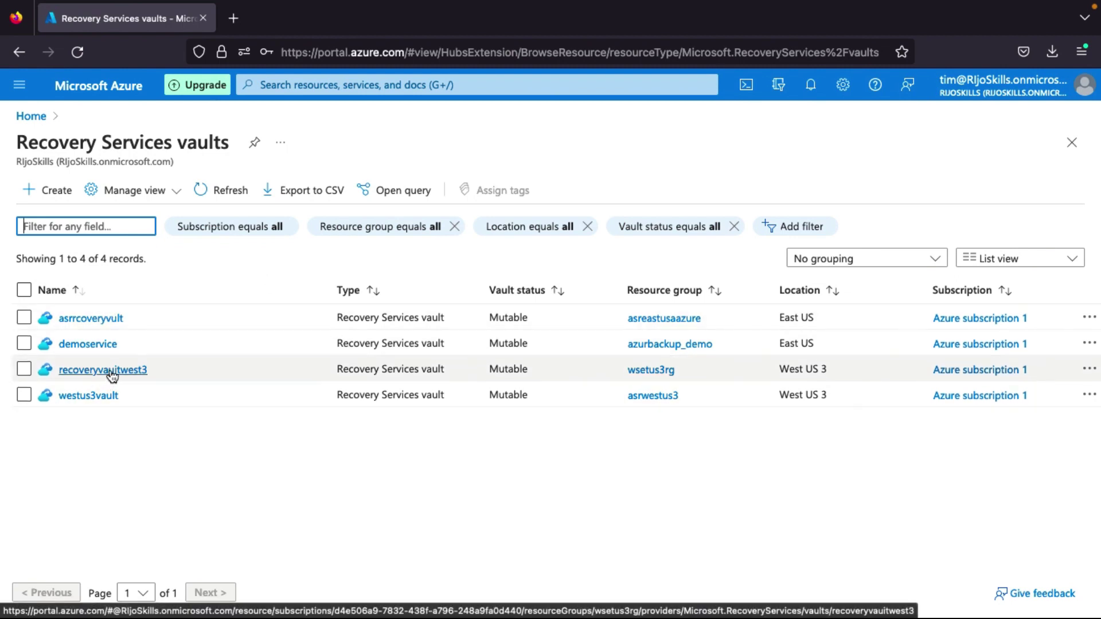
click(109, 376)
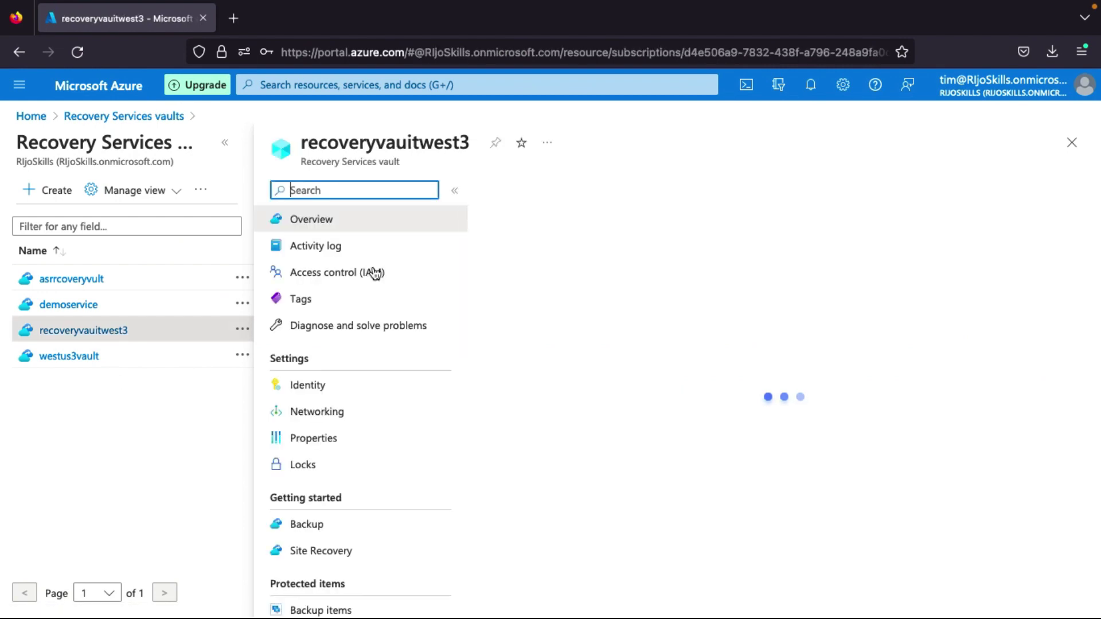
scroll(390, 362, down, 3)
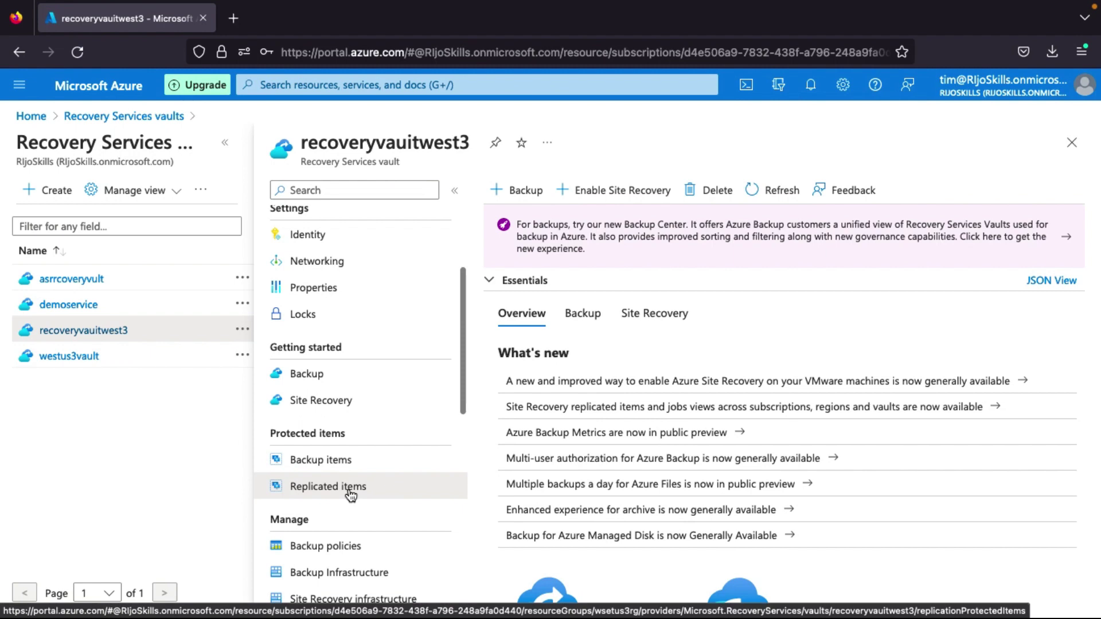
click(351, 493)
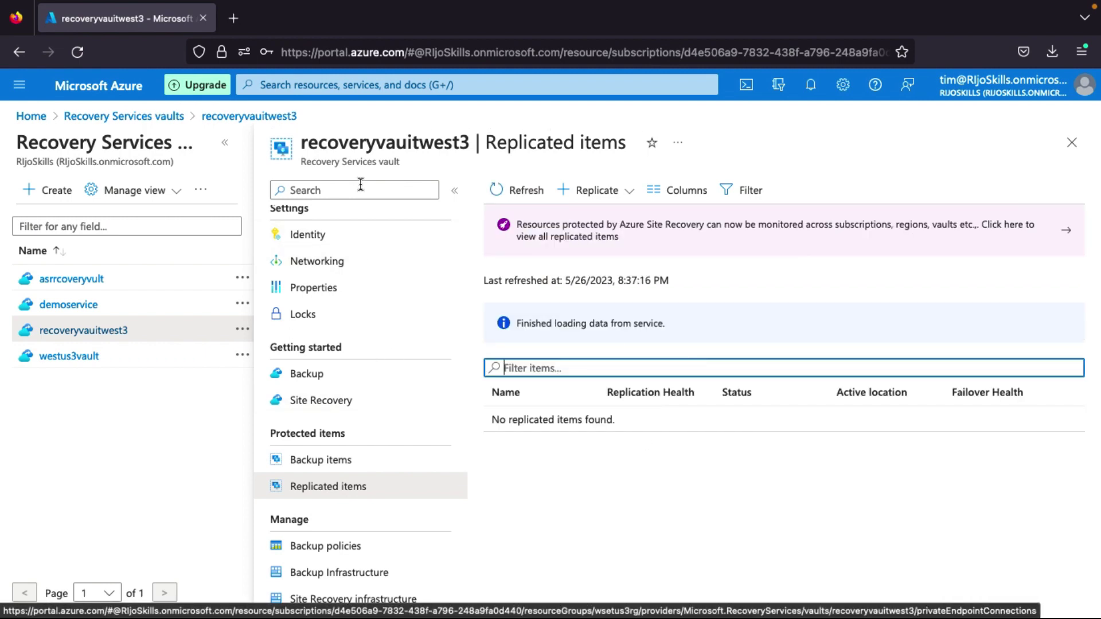
click(225, 146)
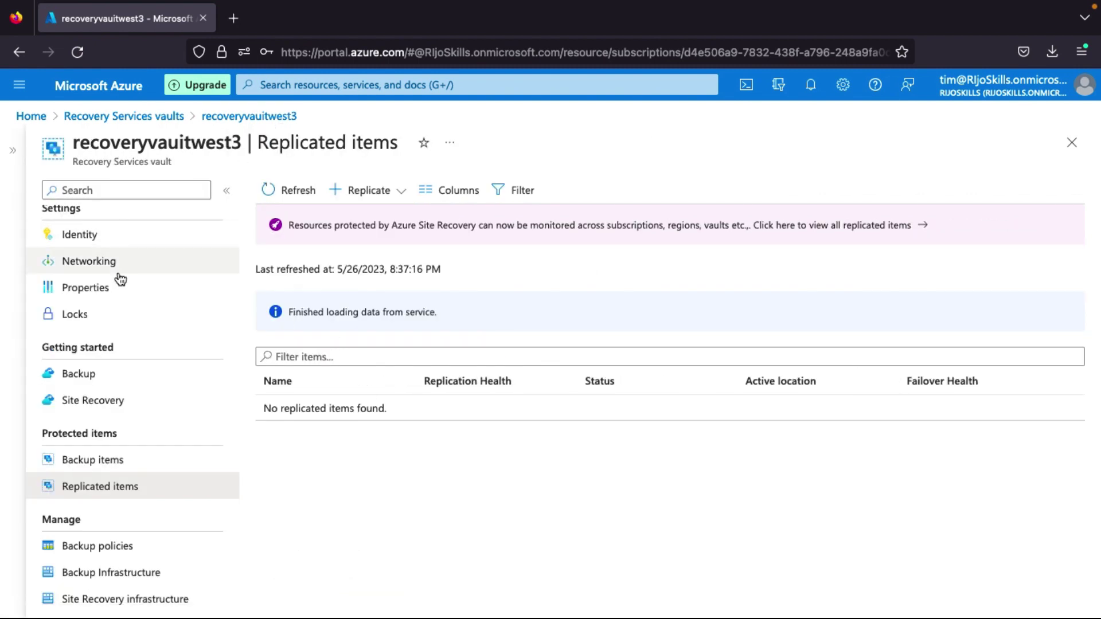
scroll(123, 424, down, 1)
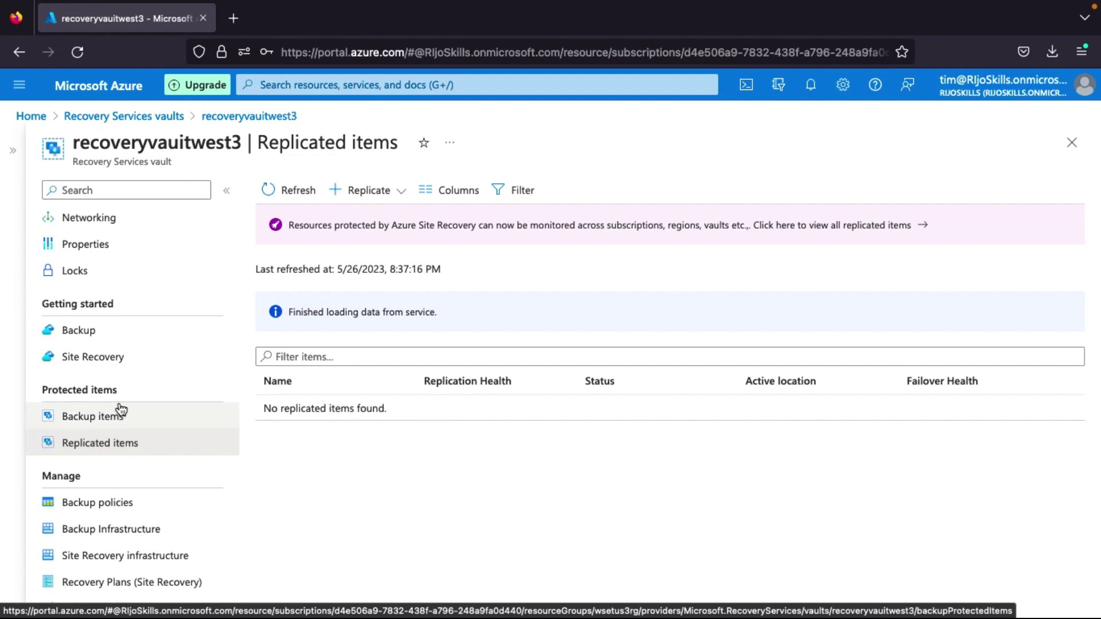
From the vault's Site Recovery page, begin Enable replication for Azure virtual machines.
click(103, 366)
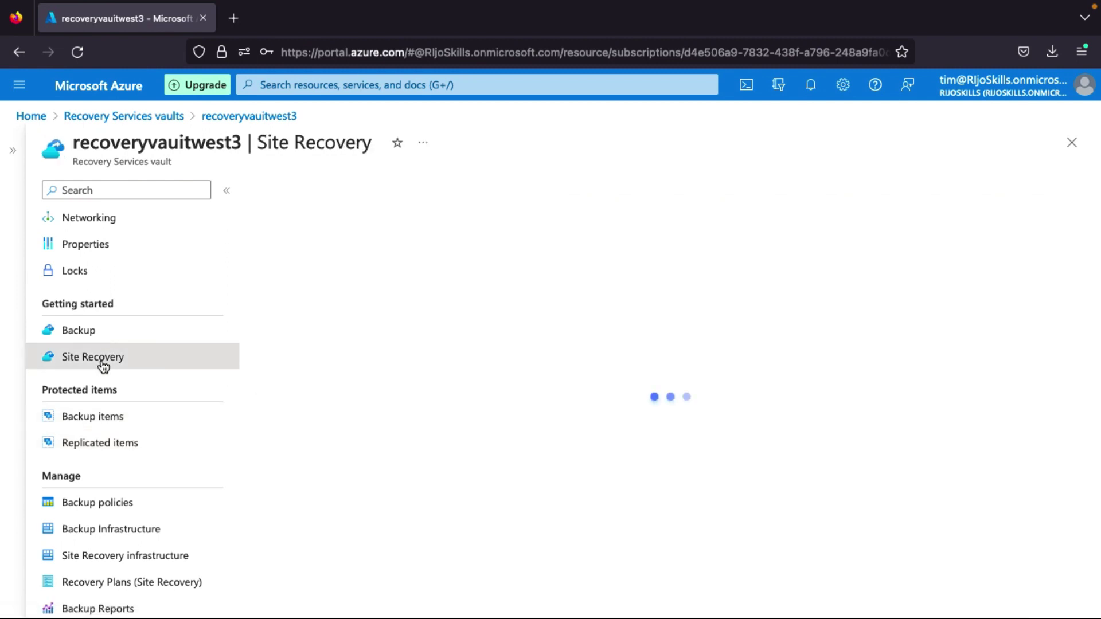
scroll(433, 447, down, 1)
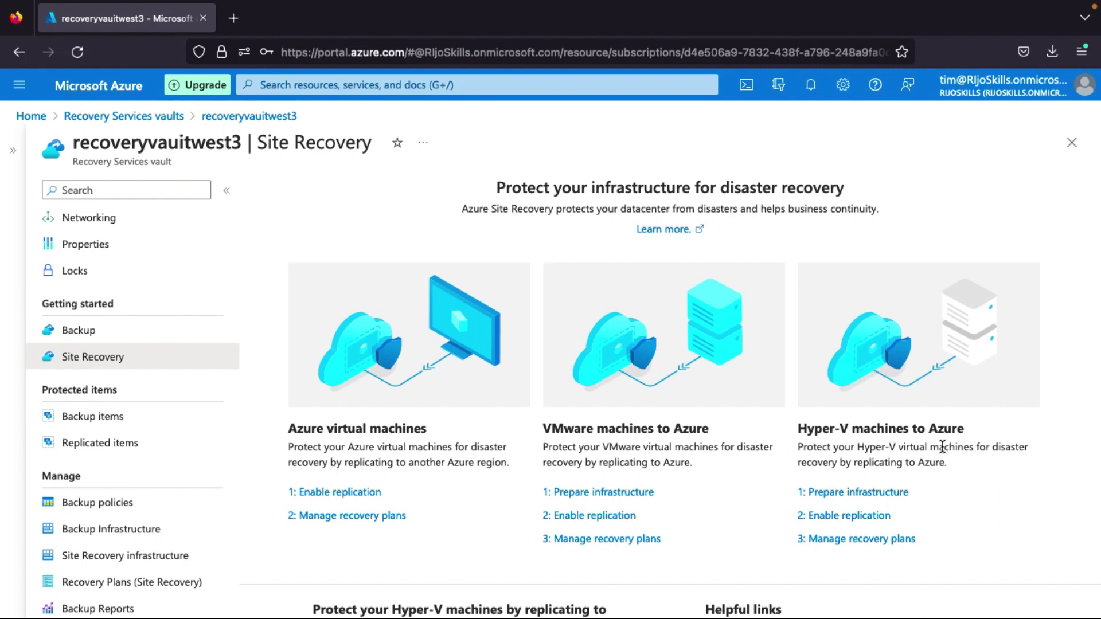
click(353, 494)
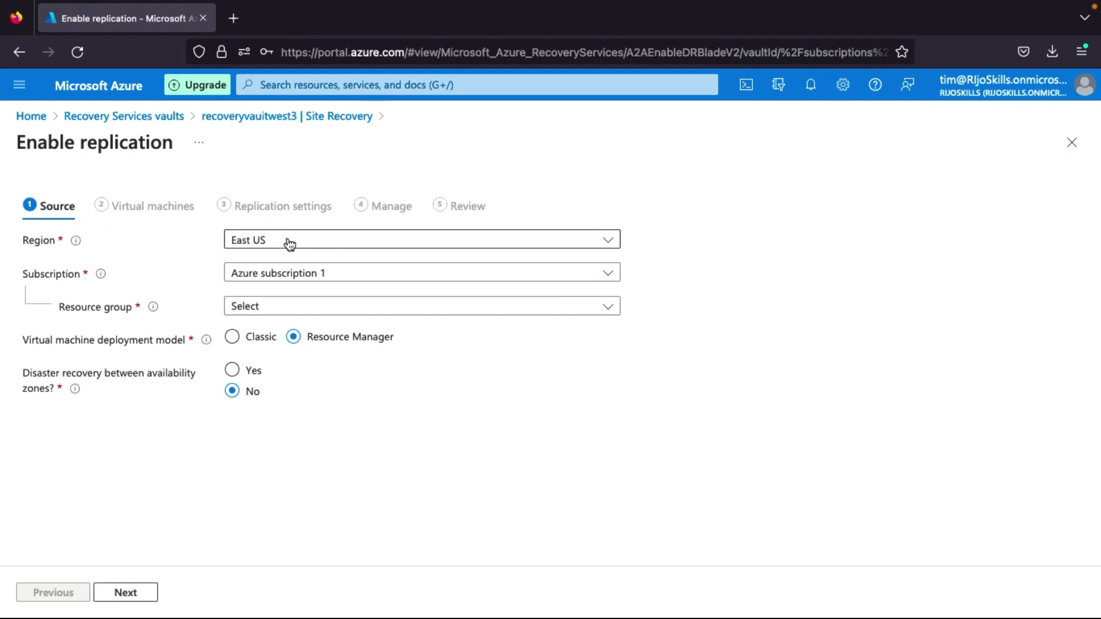
Use EastusRSA as the source resource group and select eastusvm1 for replication.
click(264, 310)
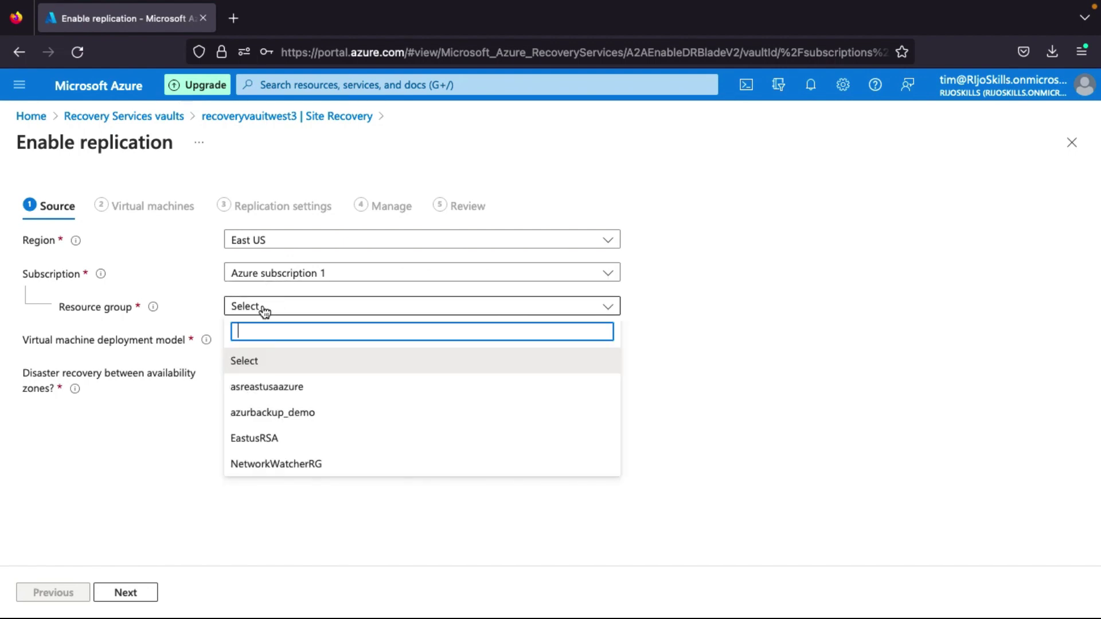
click(265, 445)
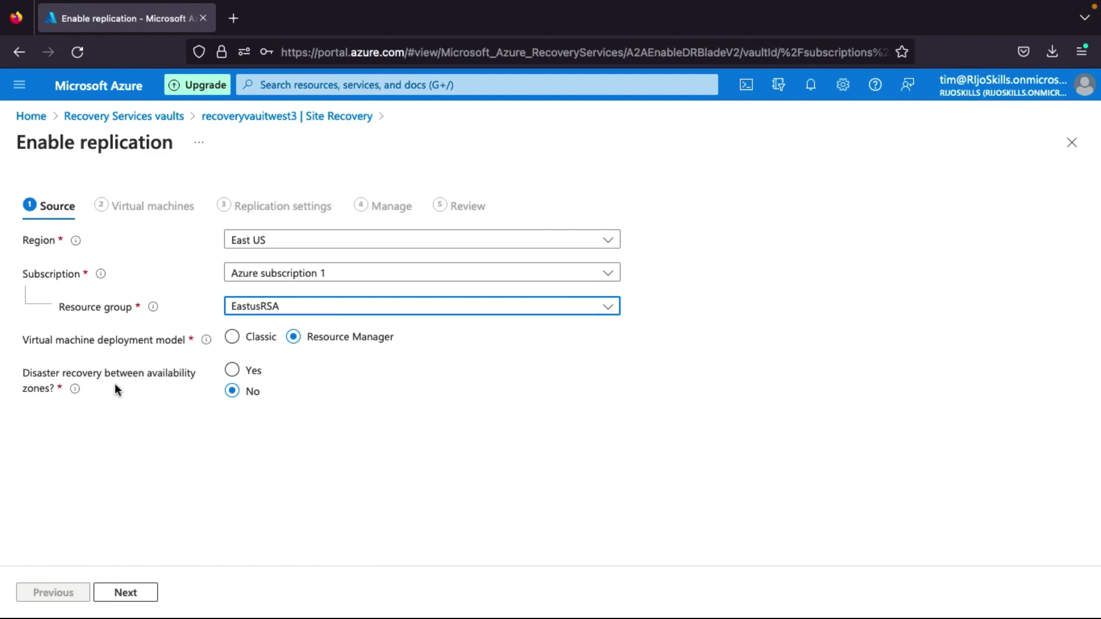
click(148, 595)
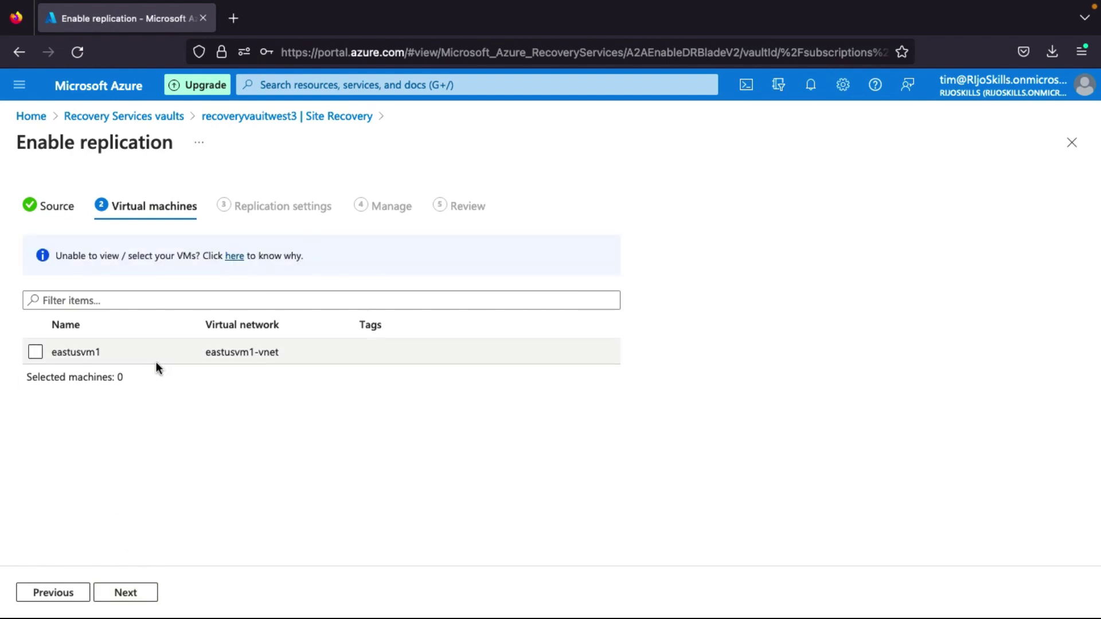
click(34, 351)
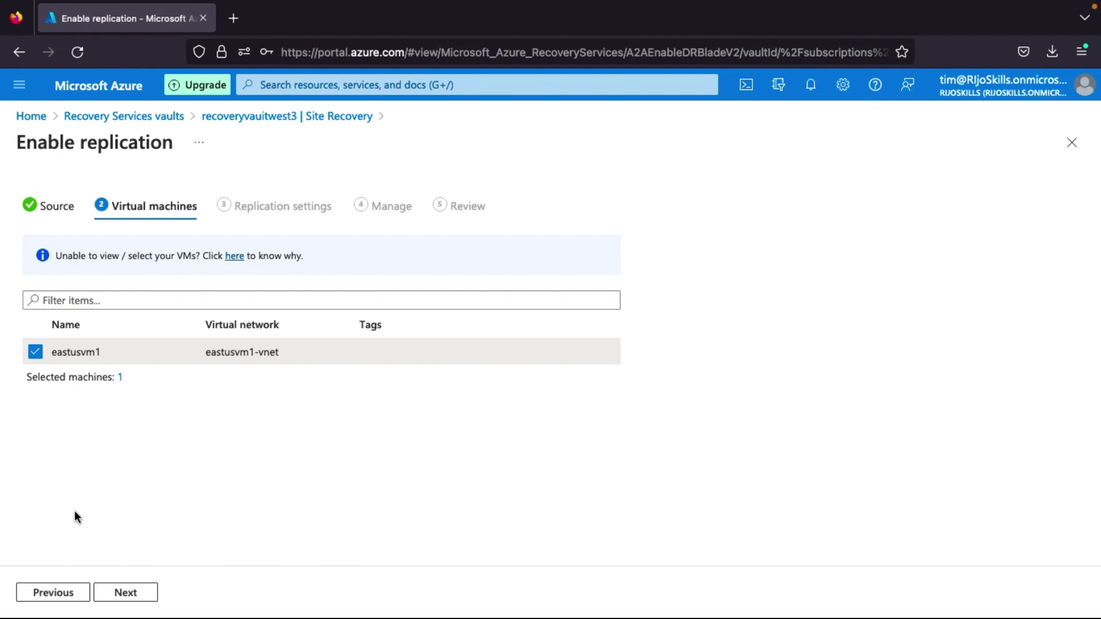
click(132, 599)
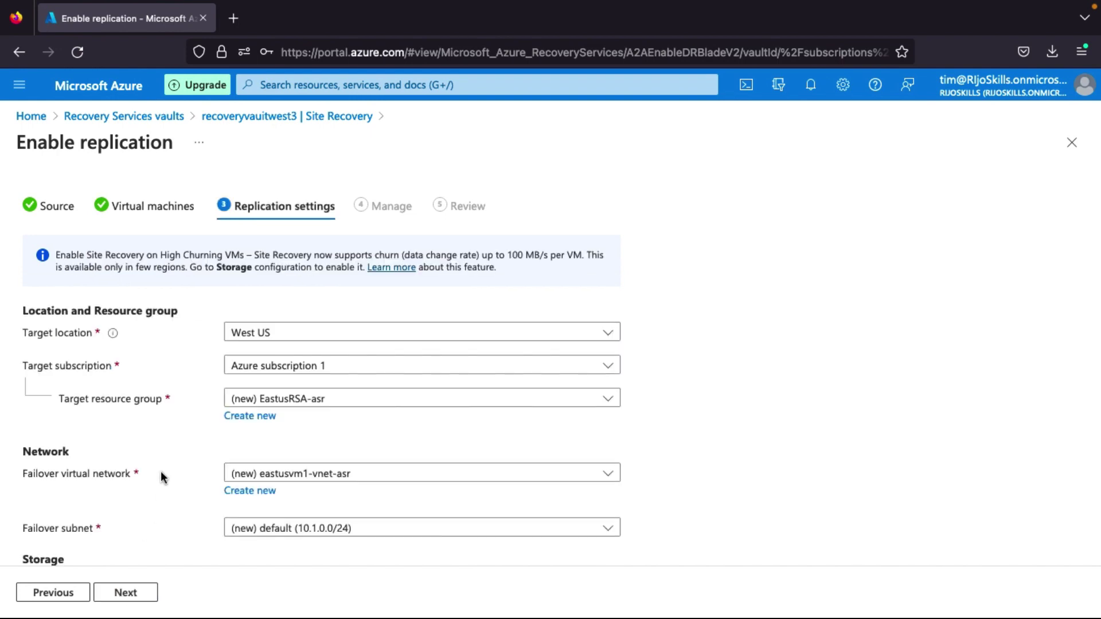
Target West US 3 with wsetus3rg as the target resource group.
scroll(238, 393, down, 1)
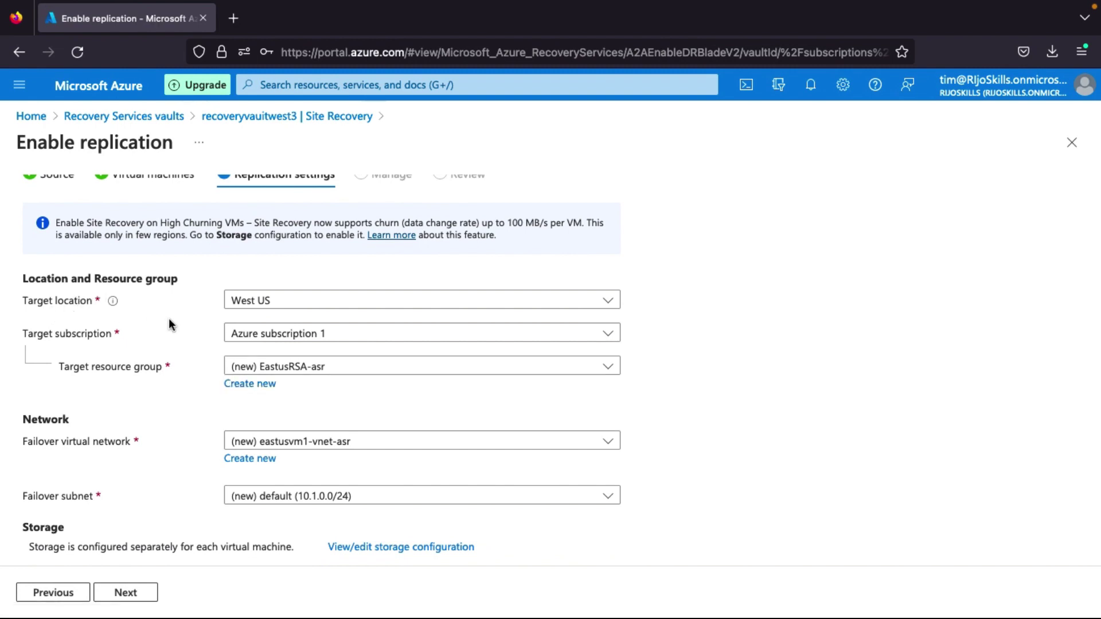
click(293, 302)
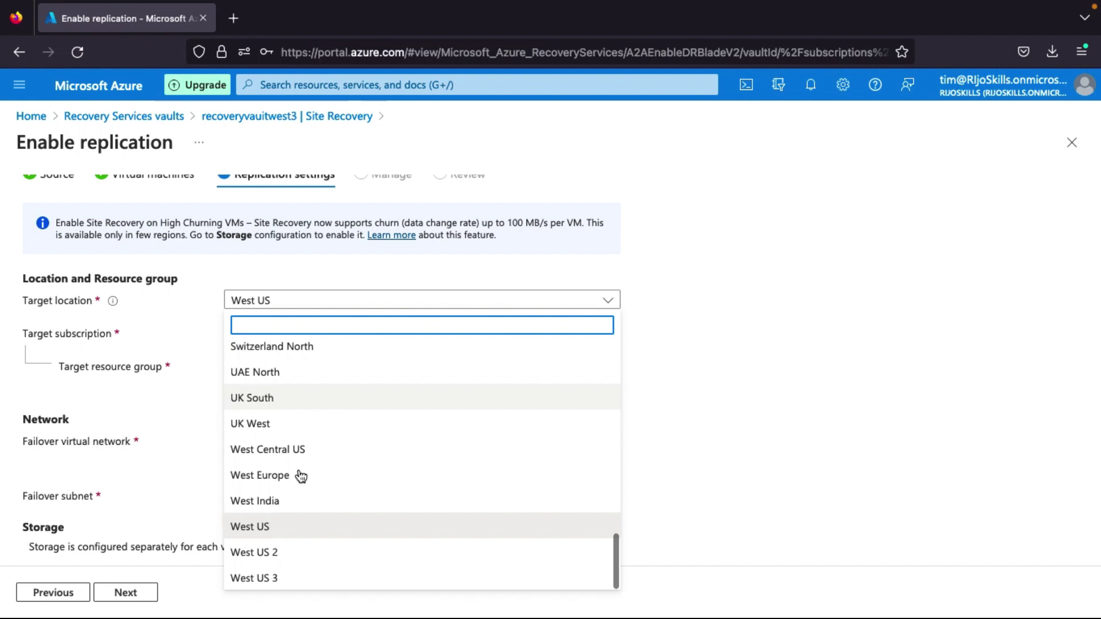
scroll(298, 505, down, 1)
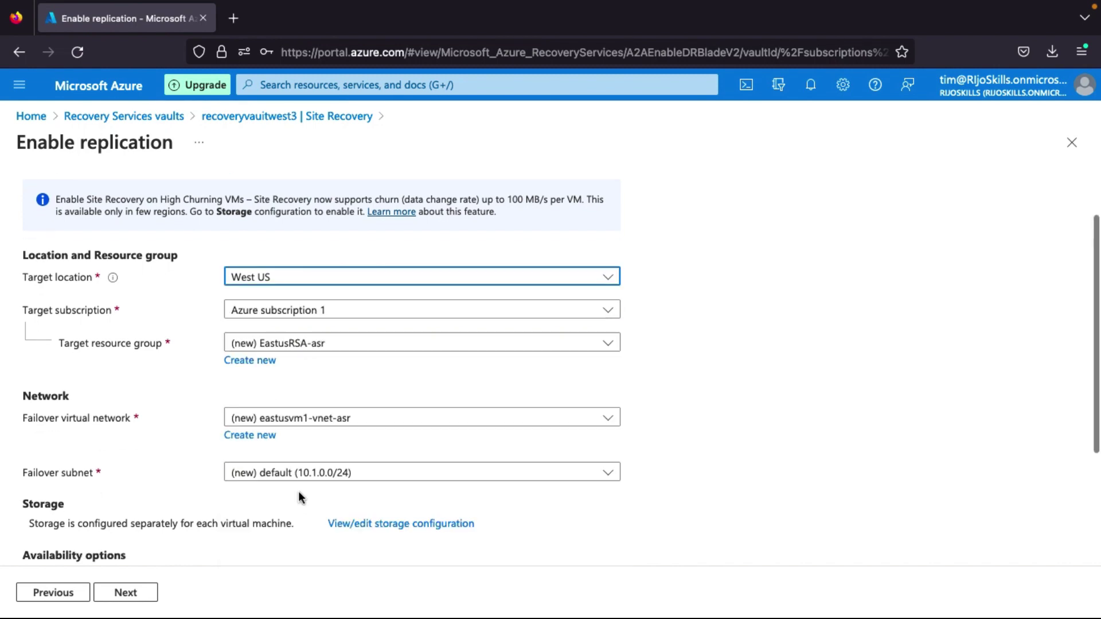
click(299, 278)
click(262, 579)
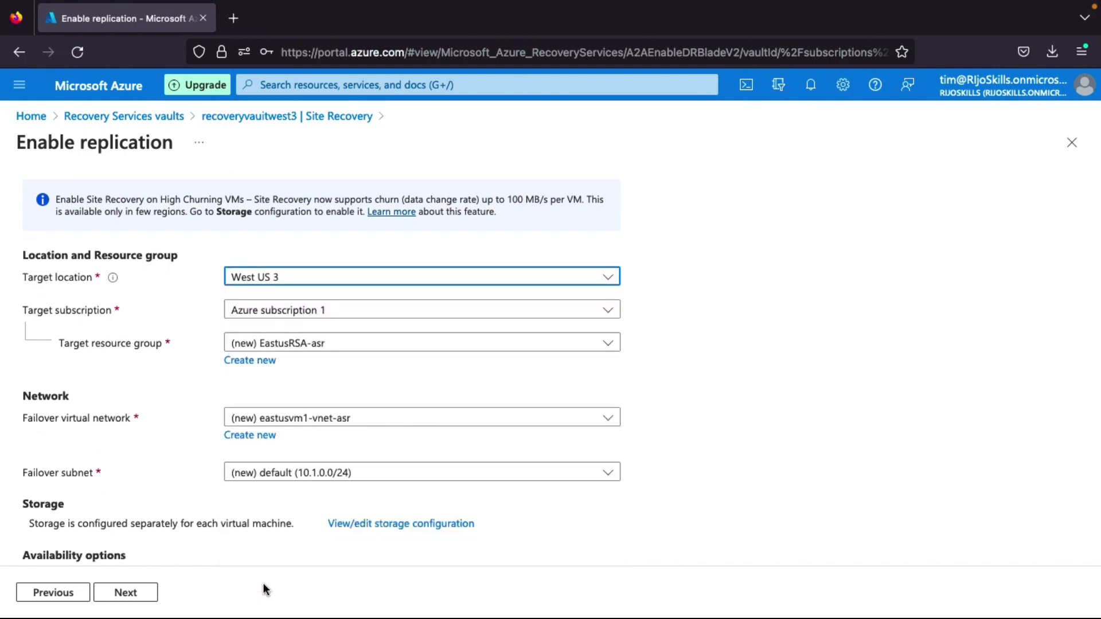
click(349, 346)
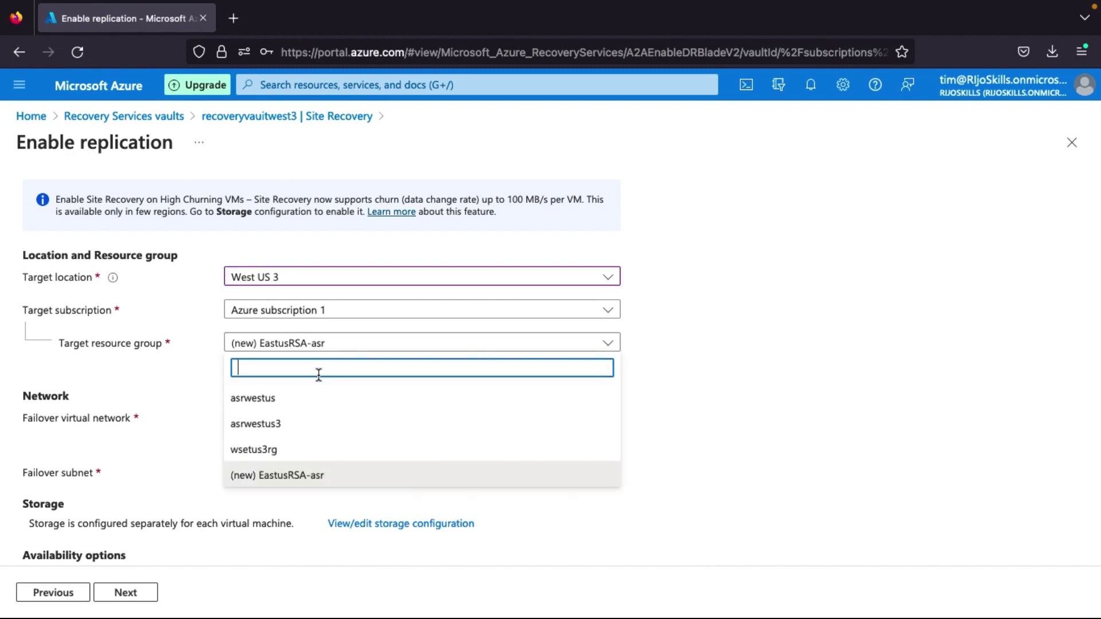
click(298, 453)
Bring up the replica disk storage configuration showing eastusvm1's Premium SSD OS disk.
scroll(315, 384, down, 2)
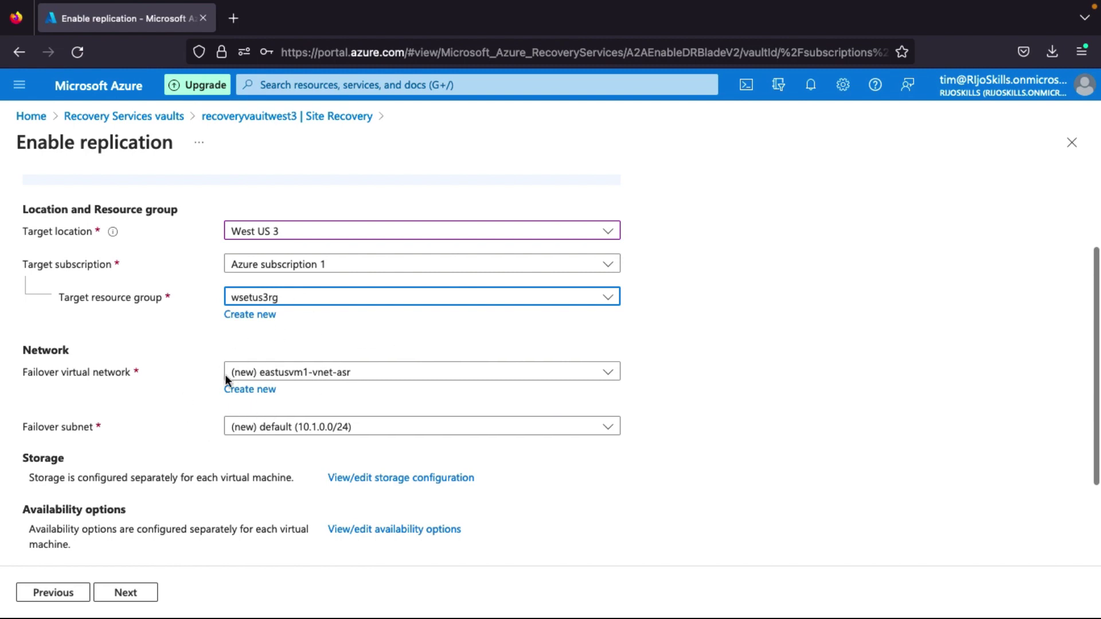
scroll(255, 476, down, 3)
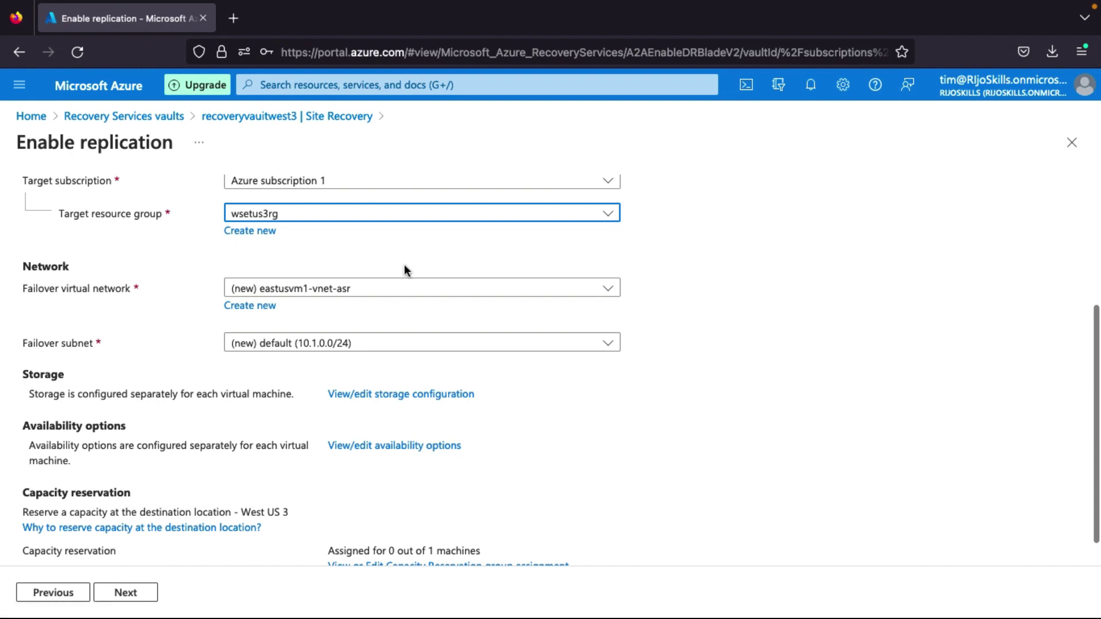
scroll(130, 357, down, 1)
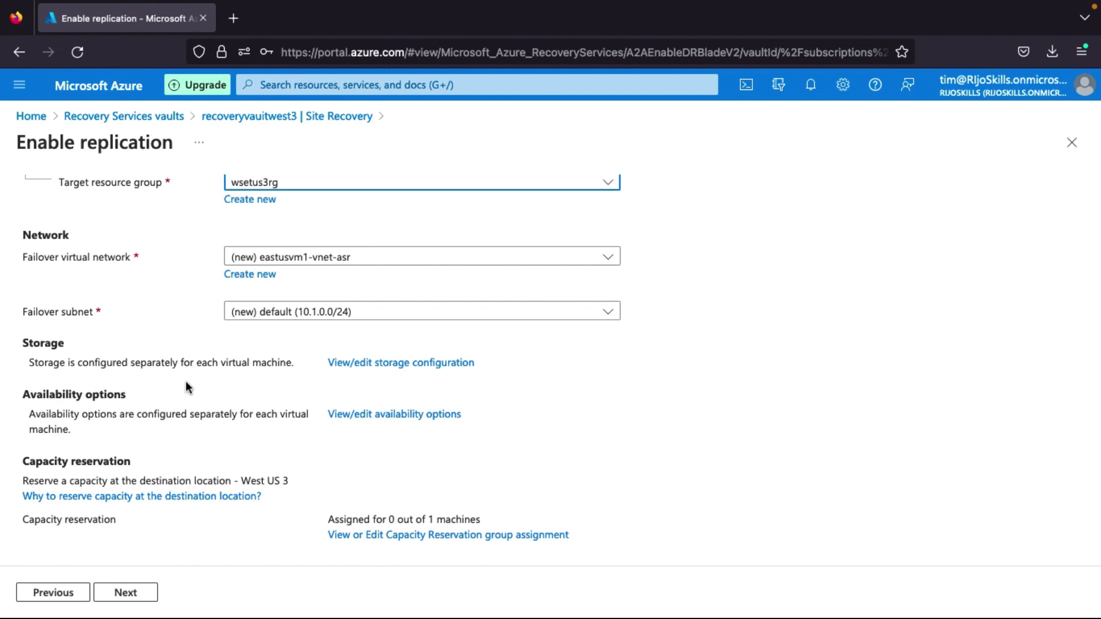
click(451, 364)
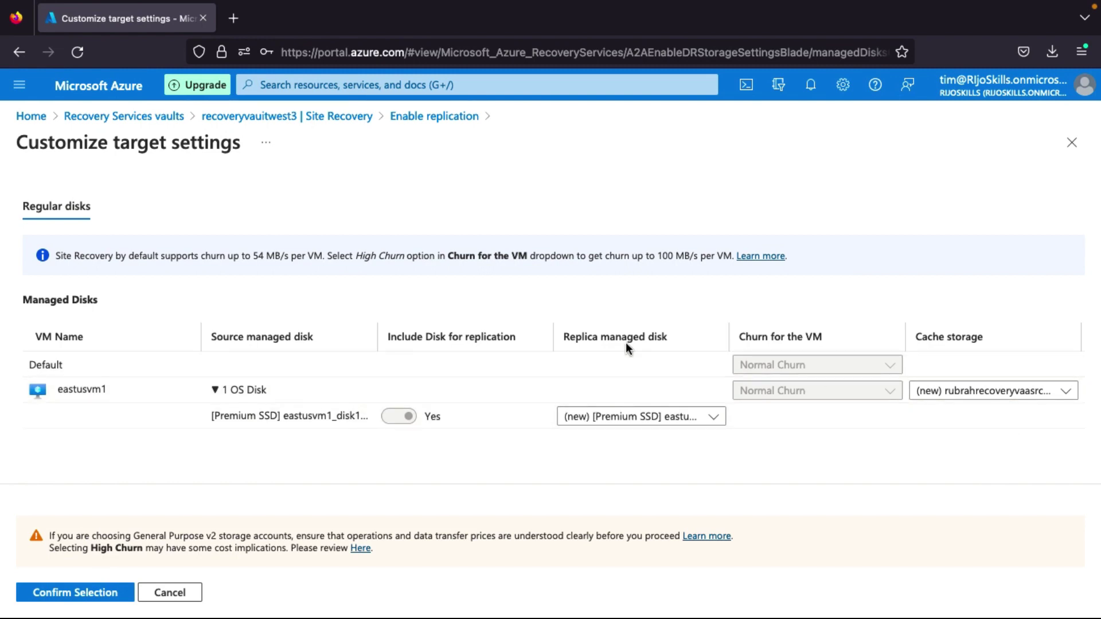
Keep Premium SSD as the replica managed disk type.
click(626, 425)
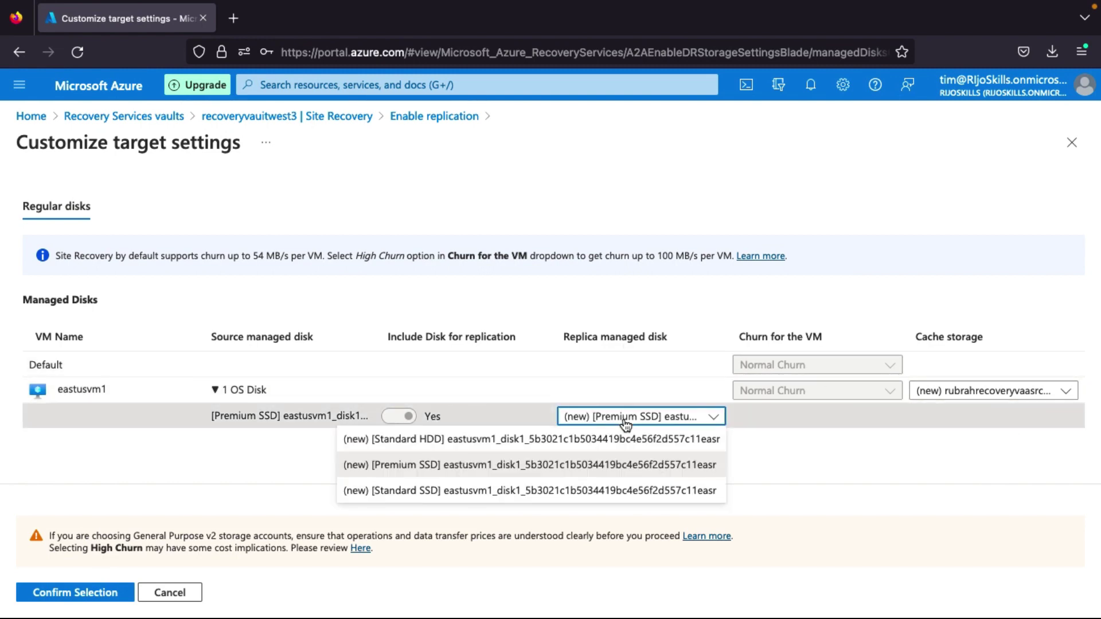
click(577, 473)
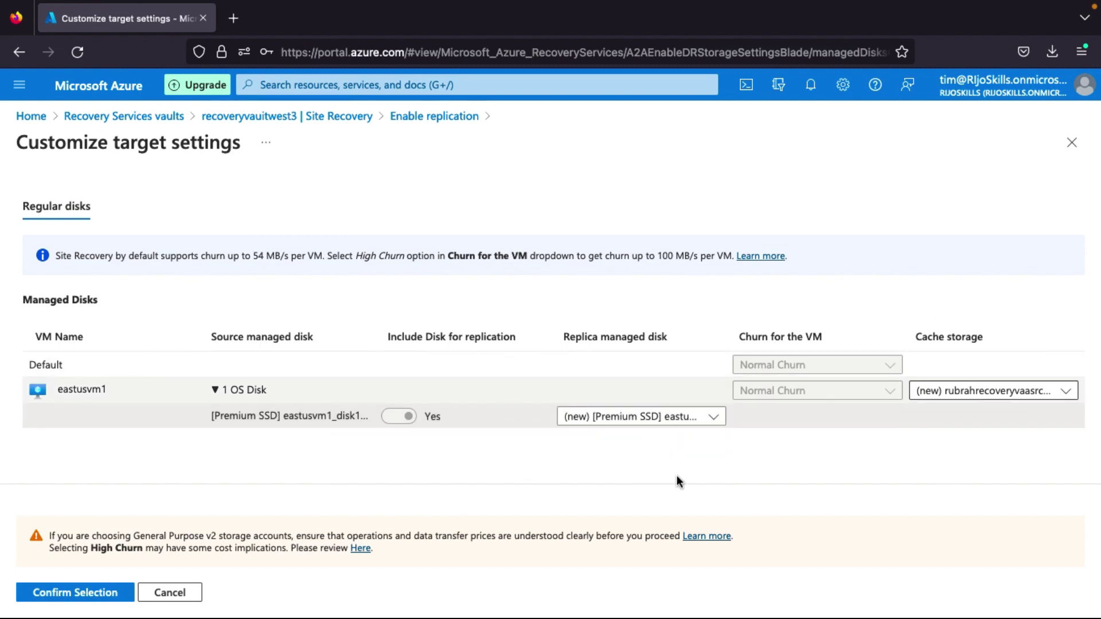
click(150, 595)
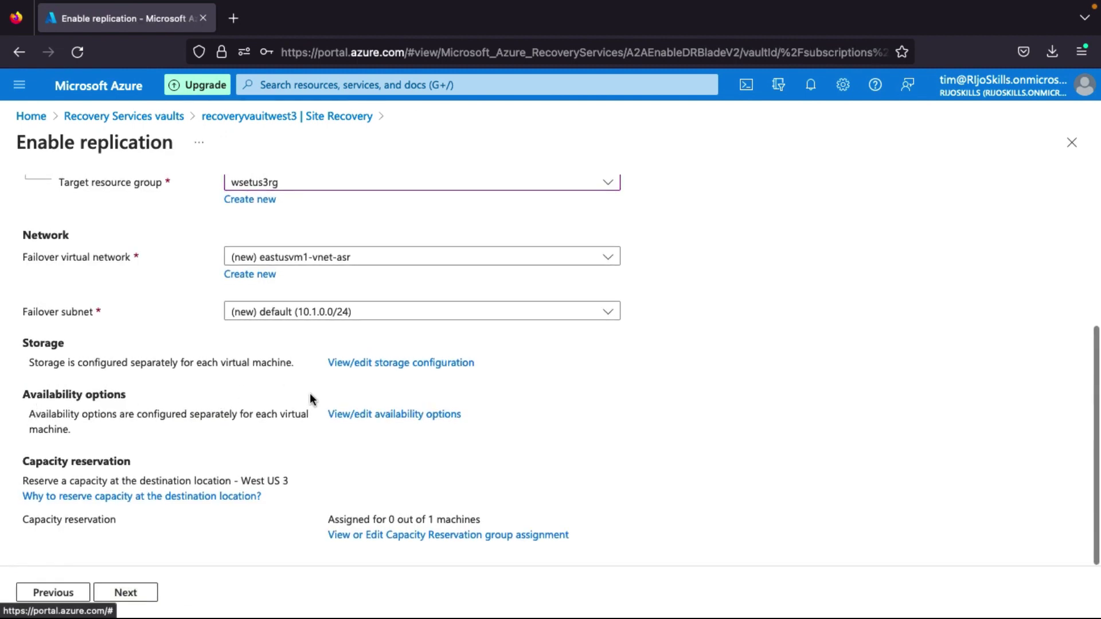
Keep Single instance as the target availability option.
click(374, 417)
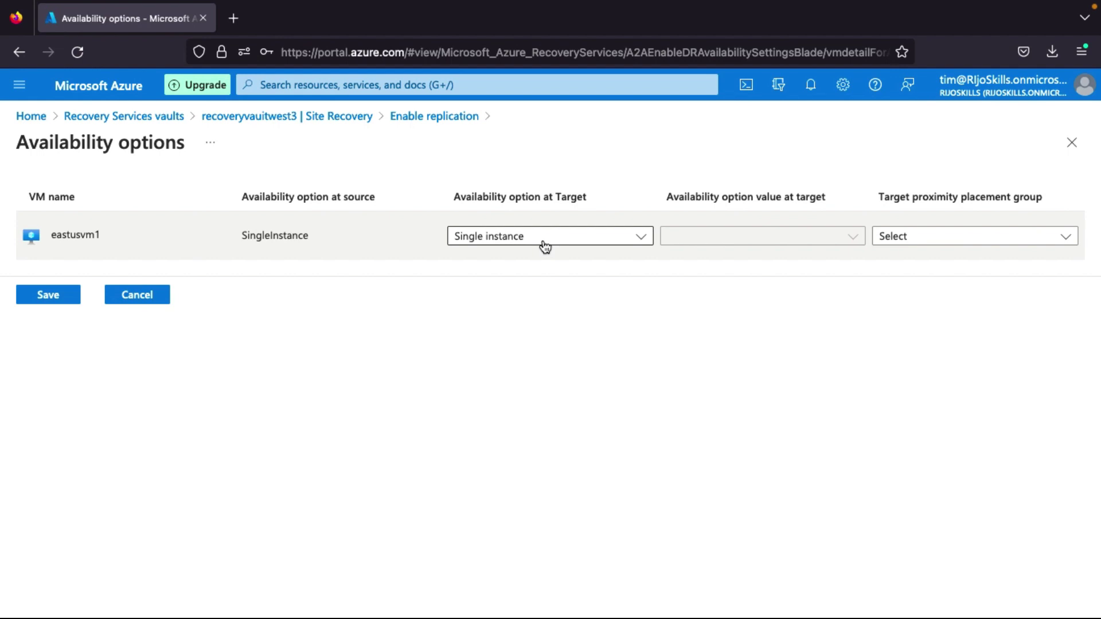
click(544, 247)
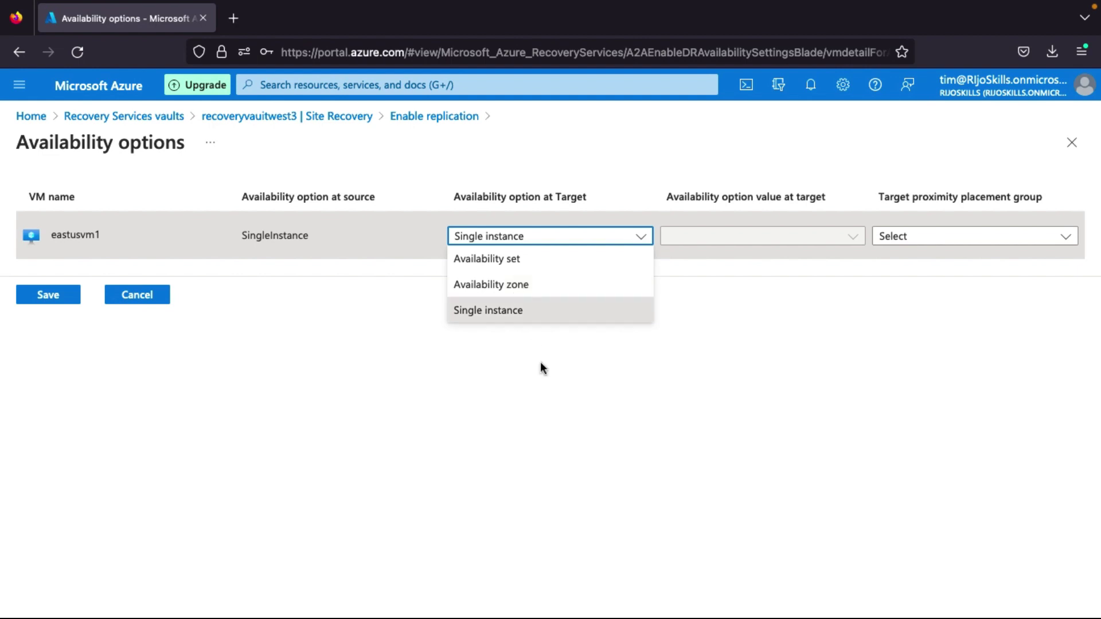
click(825, 295)
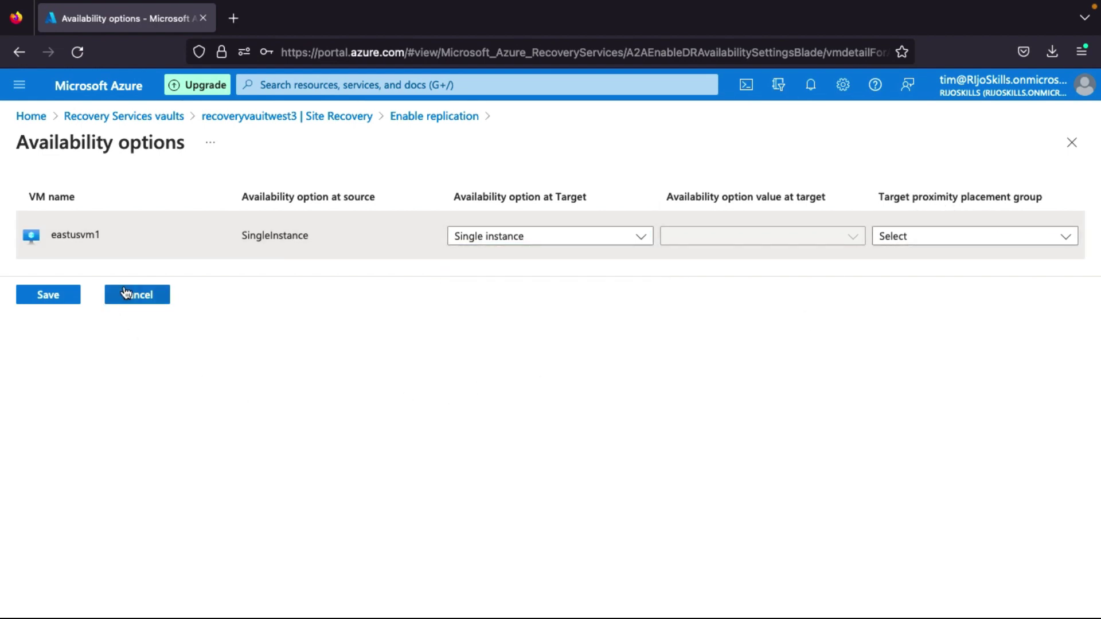
click(151, 294)
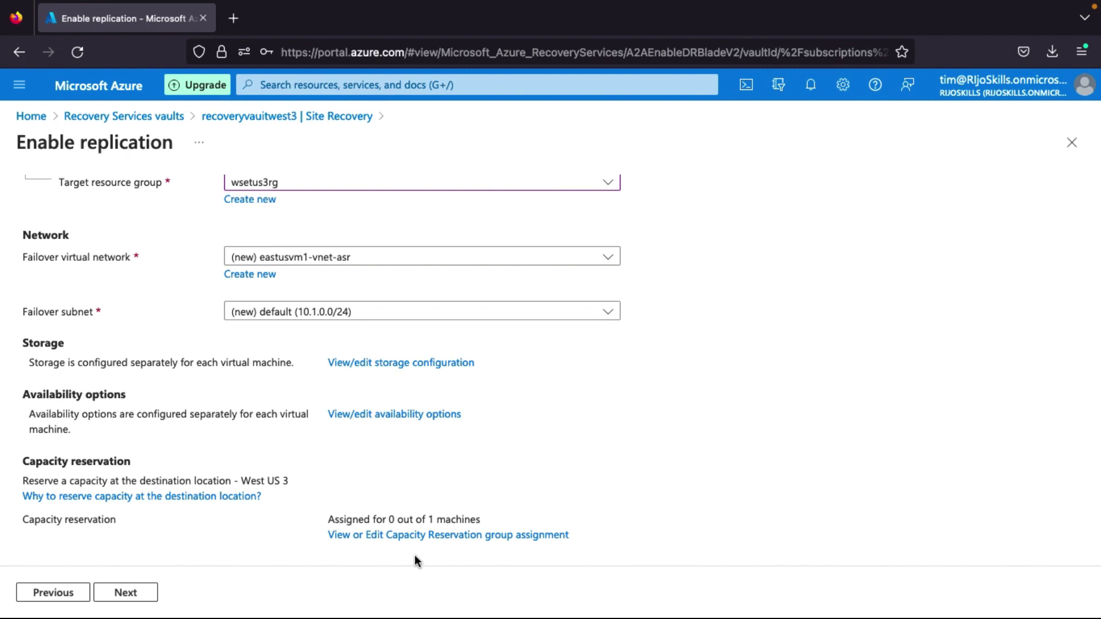
Leave the capacity reservation group unset and advance to the Manage step.
click(432, 536)
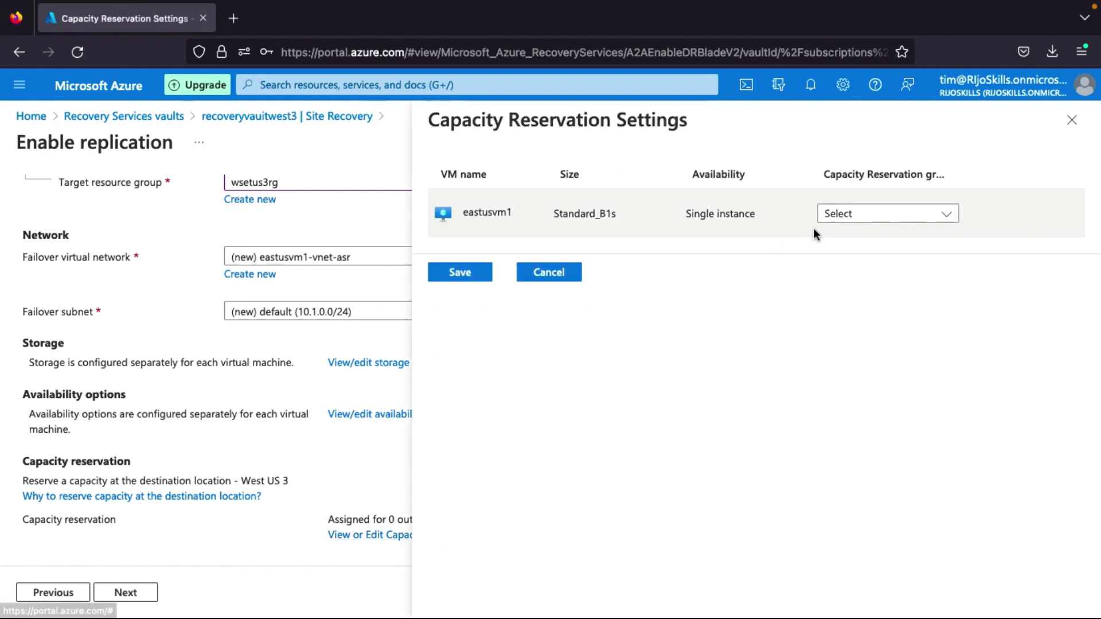
click(909, 218)
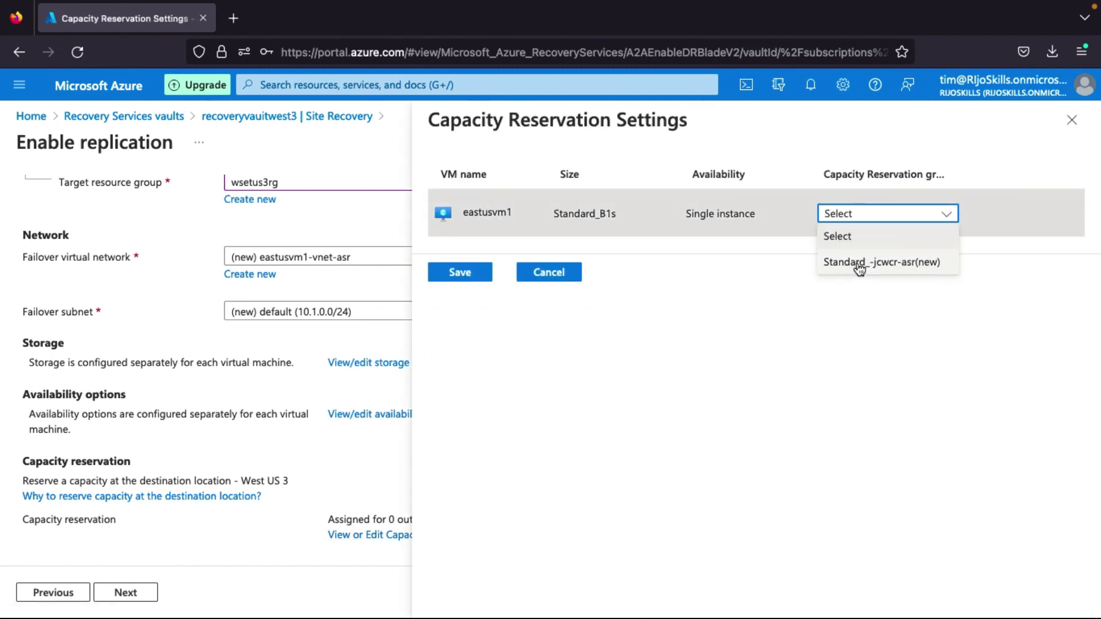
click(749, 433)
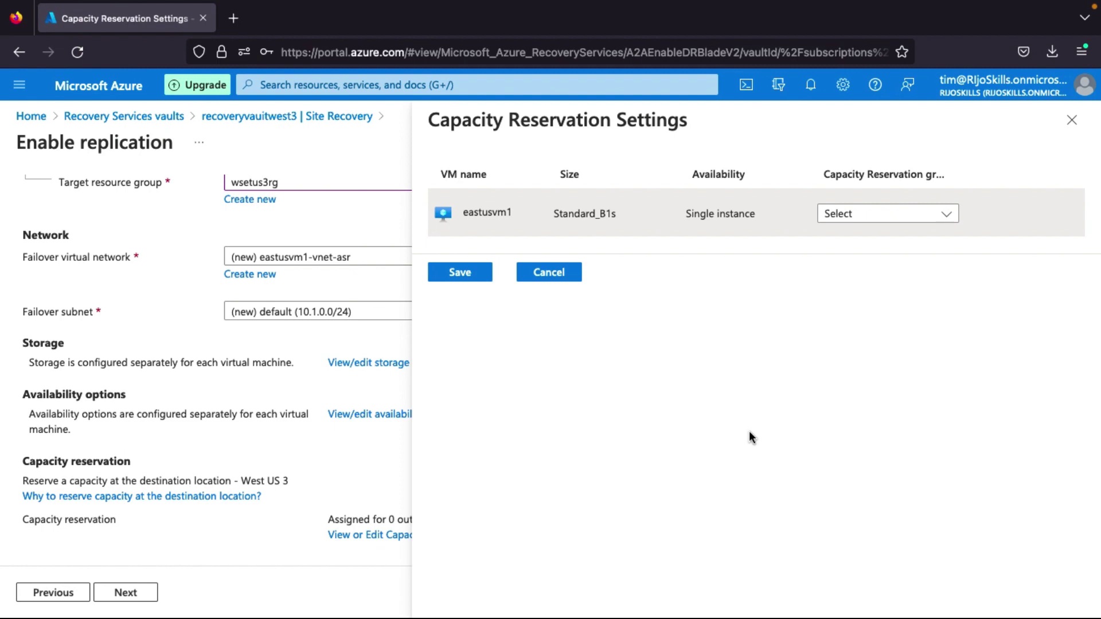
click(544, 278)
click(131, 596)
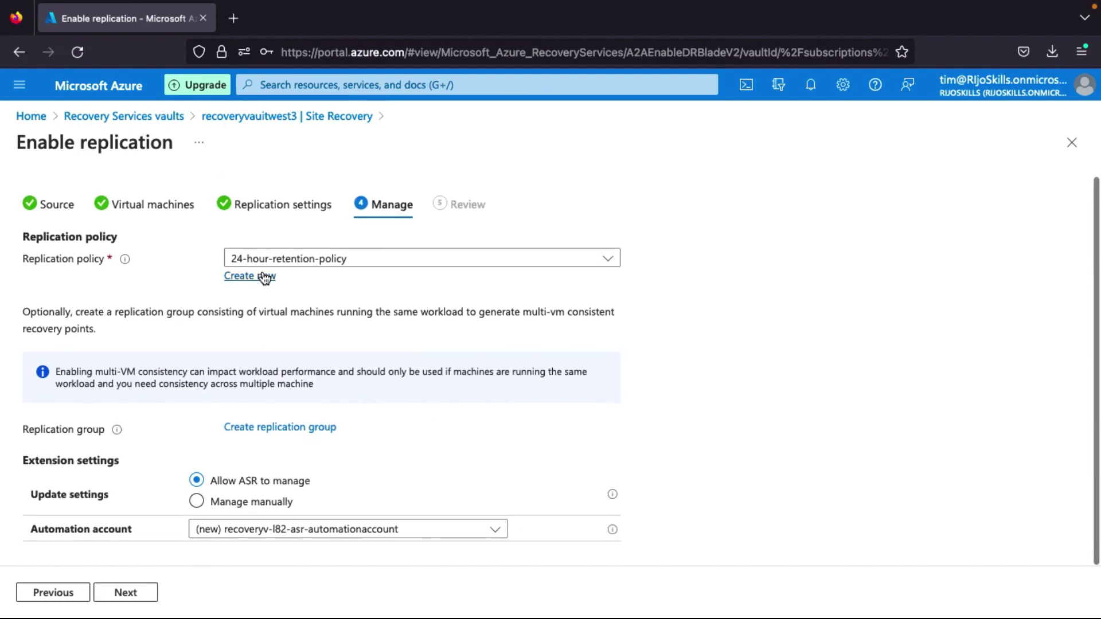
Keep the 24-hour-retention-policy, enable replication for eastusvm1, and check the deployment notification.
click(264, 280)
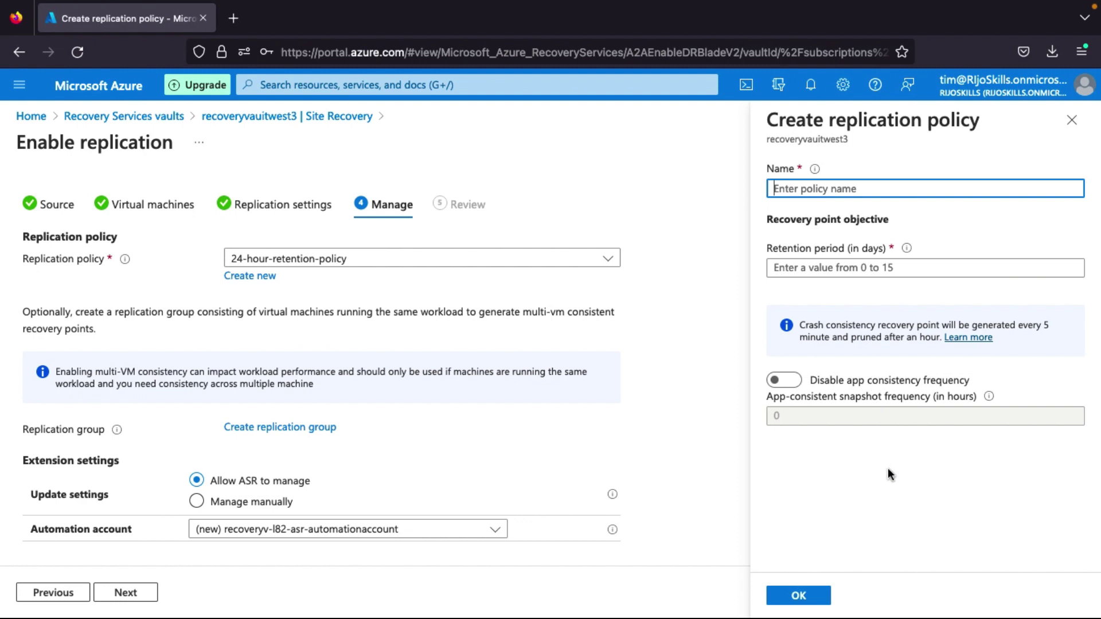
click(550, 450)
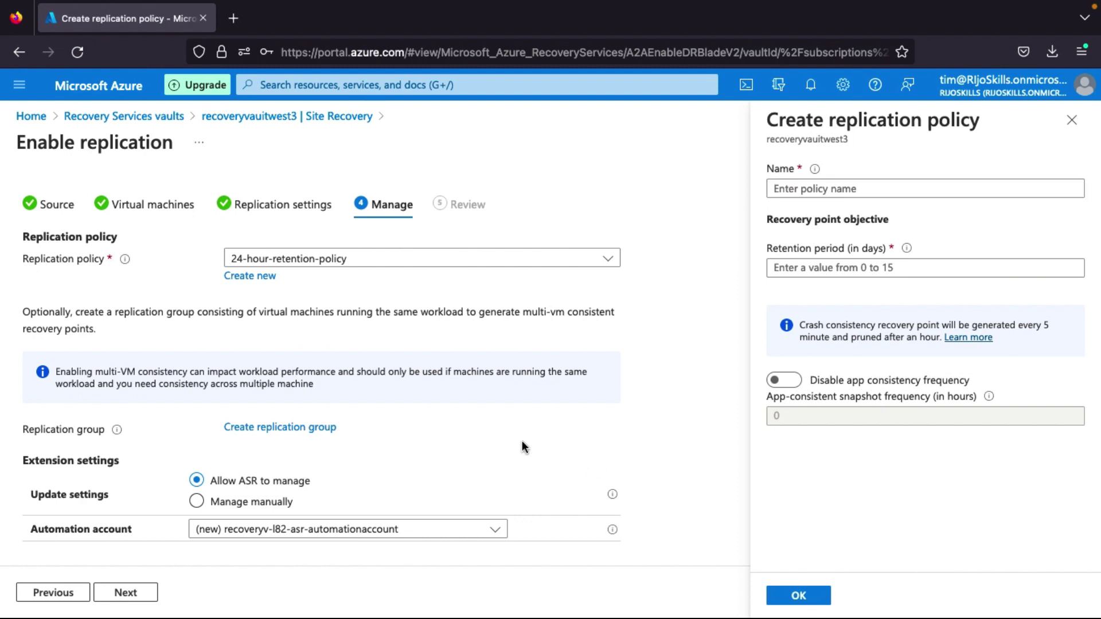
click(142, 593)
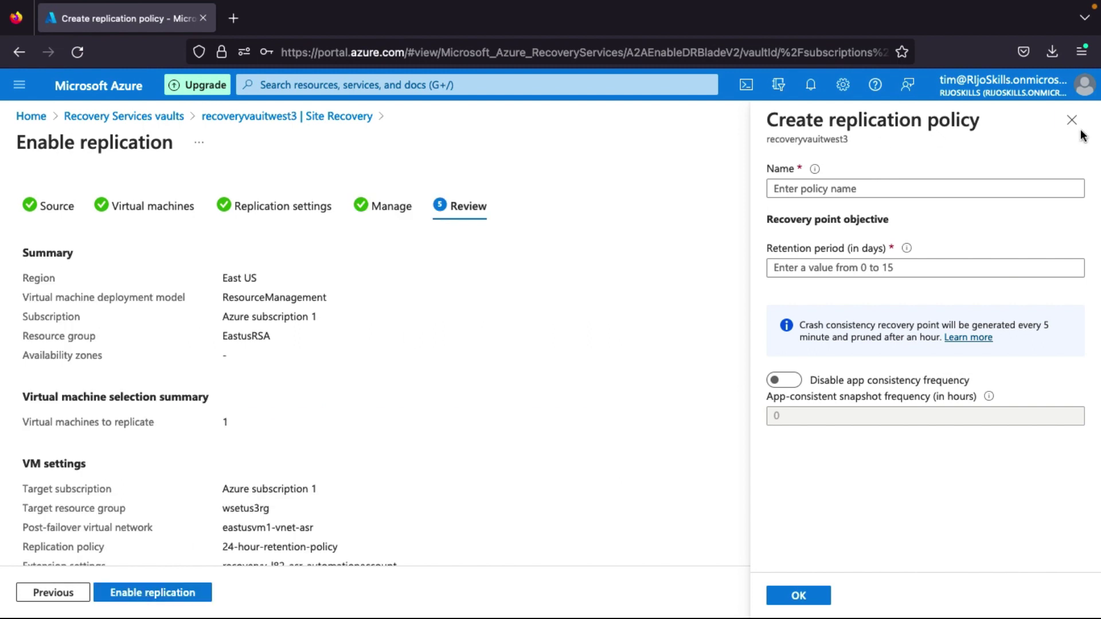
click(1071, 120)
click(157, 599)
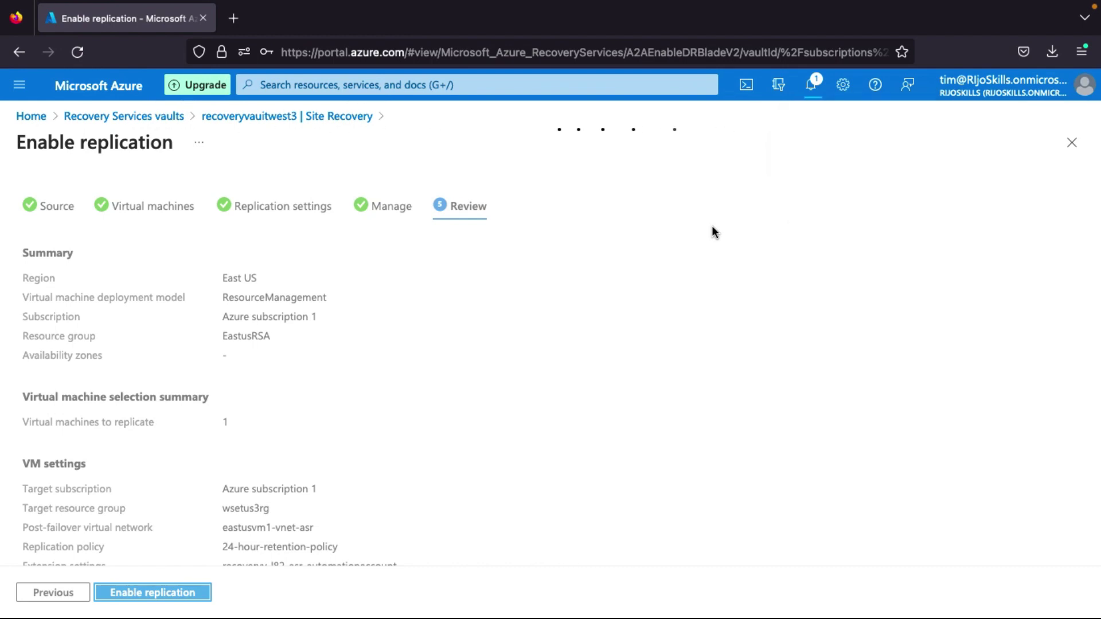
click(815, 85)
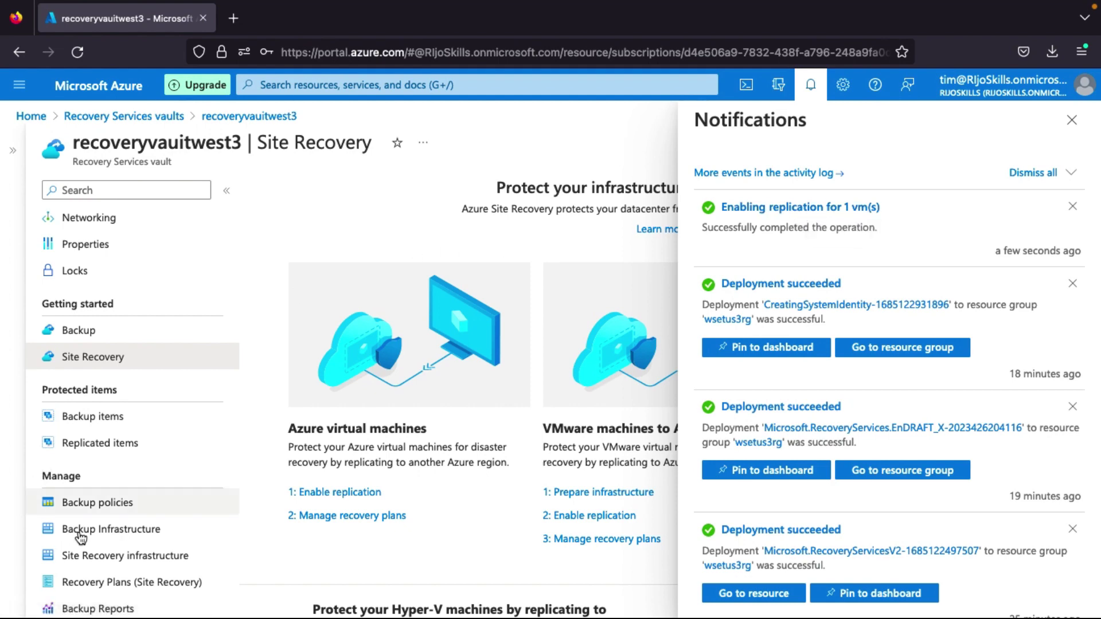
Verify eastusvm1 is replicating Healthy, then start a new recovery plan in Recovery Plans.
click(135, 451)
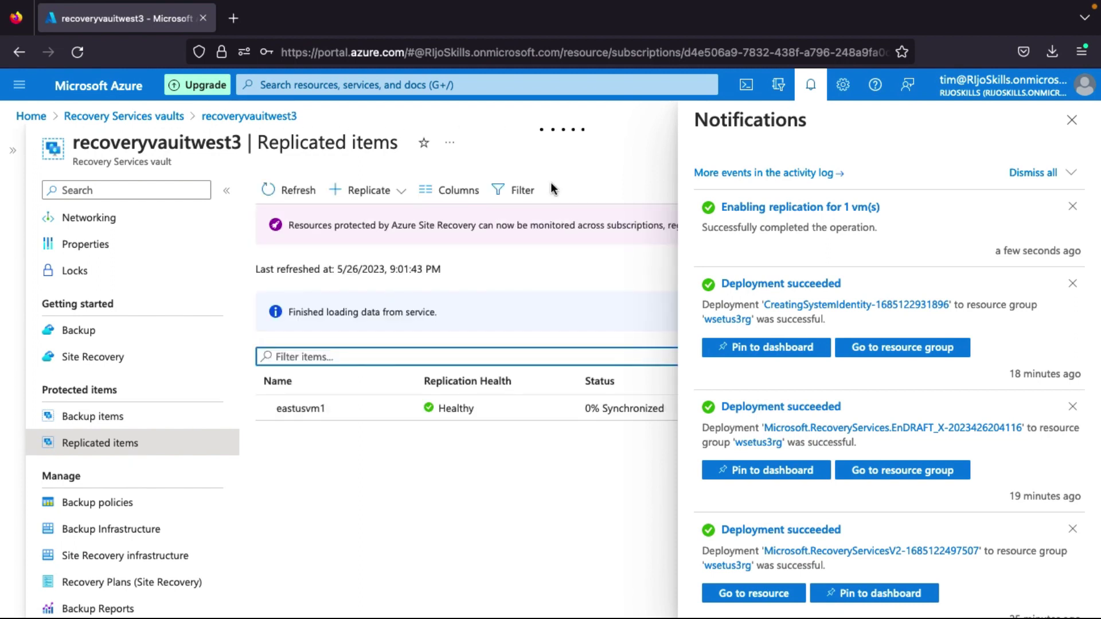
click(1071, 120)
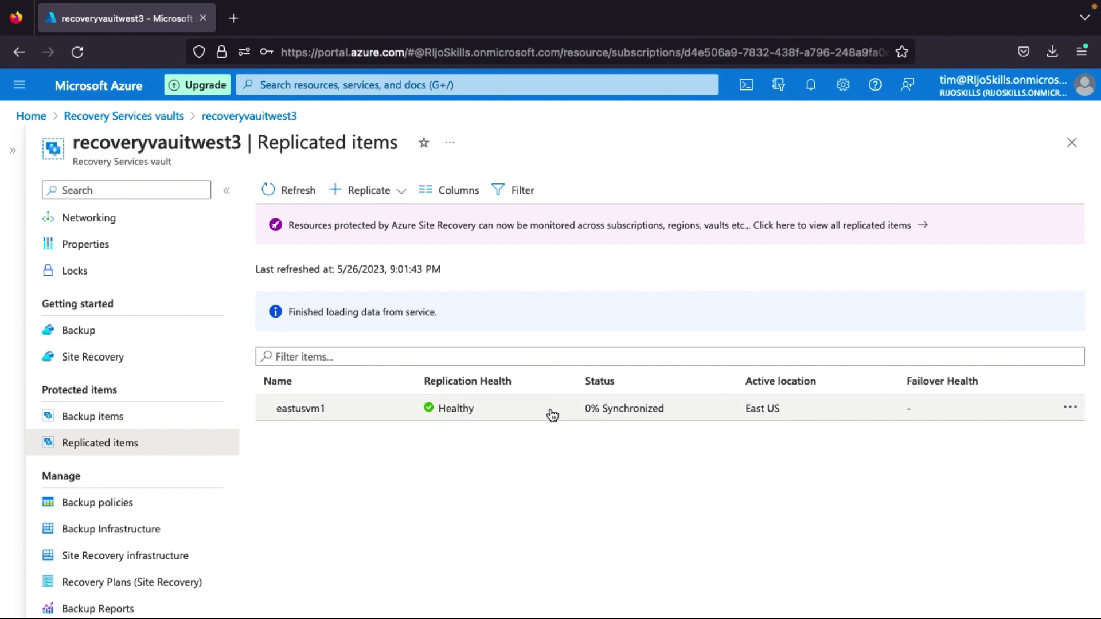
scroll(157, 528, down, 1)
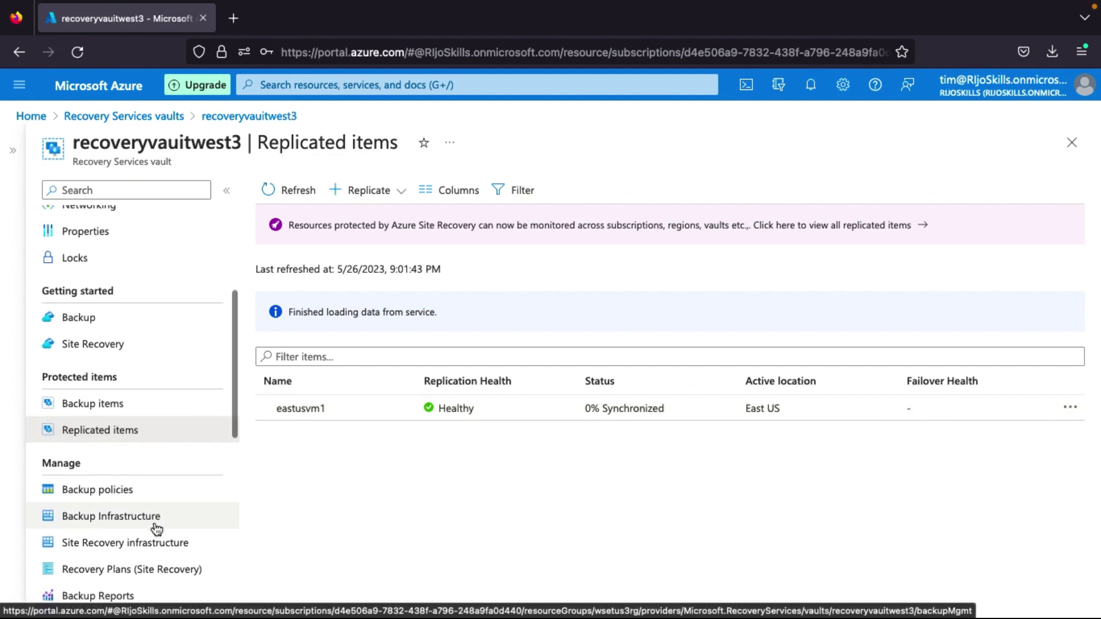
scroll(157, 528, down, 1)
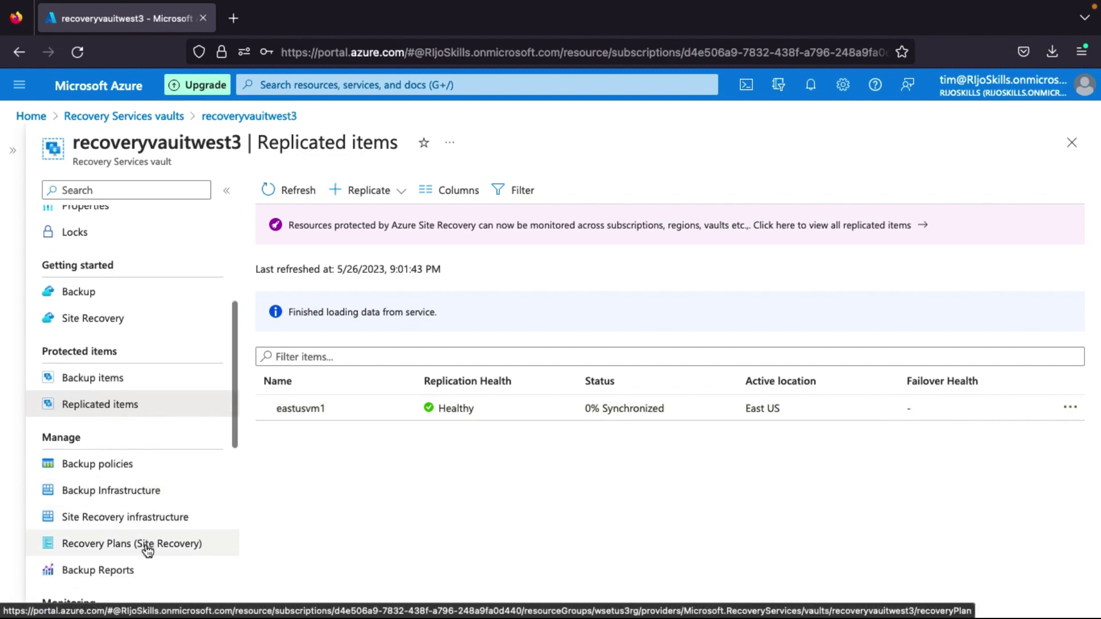
click(148, 549)
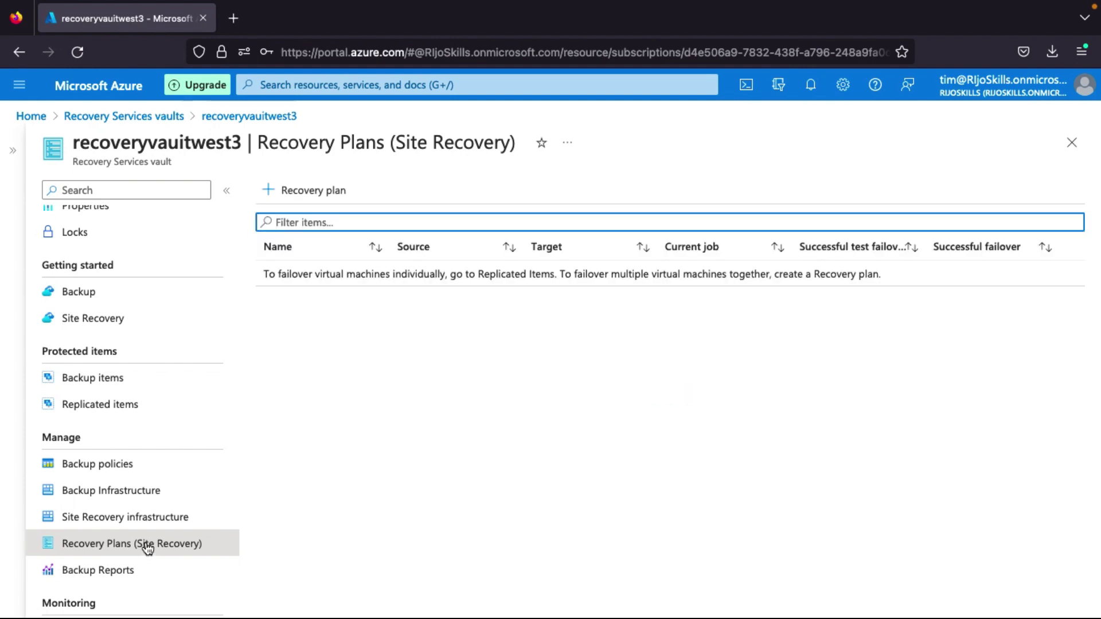
click(325, 195)
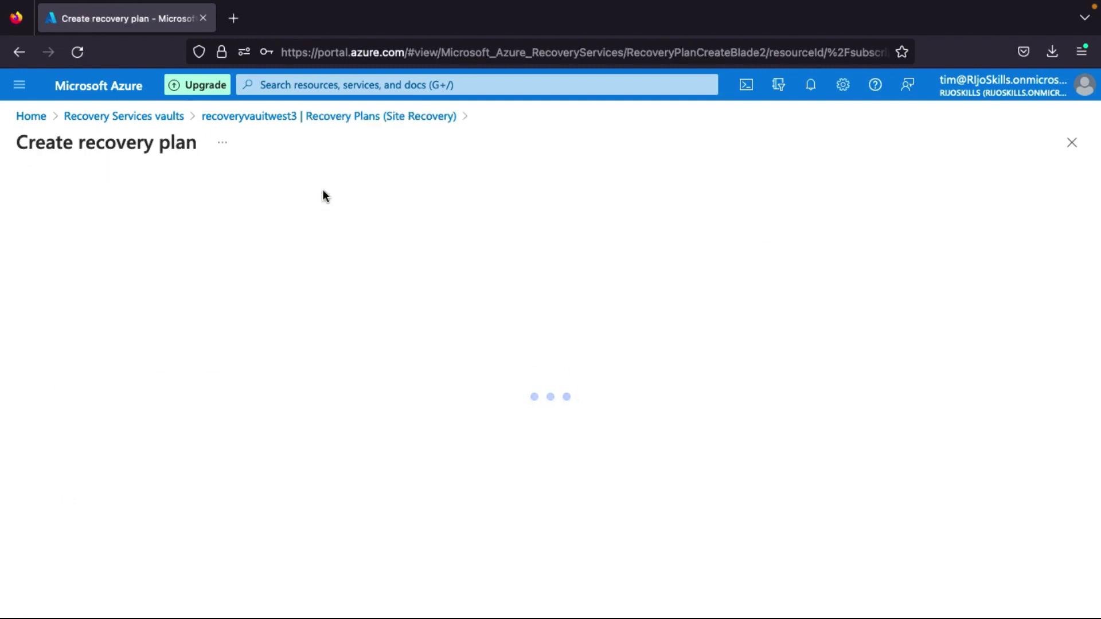
Name the plan westus3planrecovery, East US to West US 3, Resource Manager, and choose its items.
click(179, 290)
text(wes)
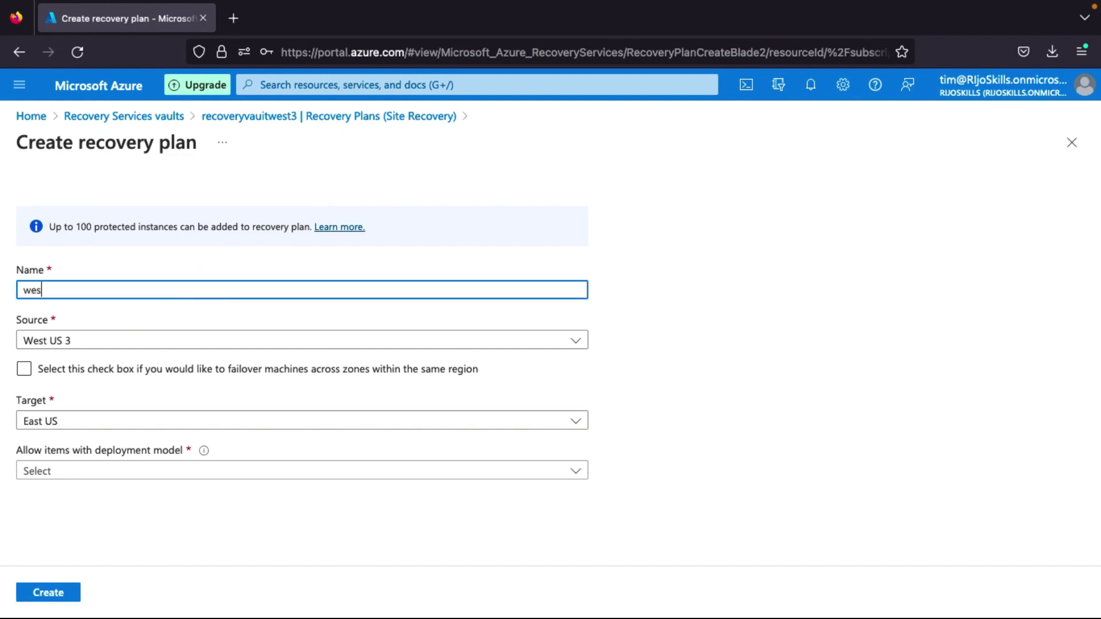
text(tus3planrecovery)
click(128, 344)
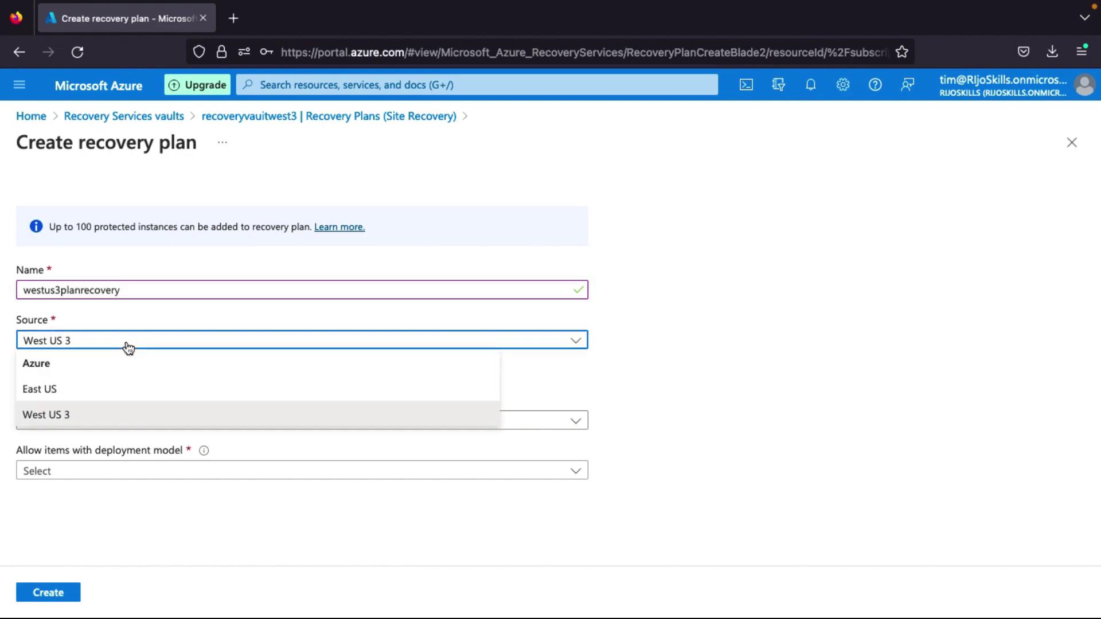
click(78, 384)
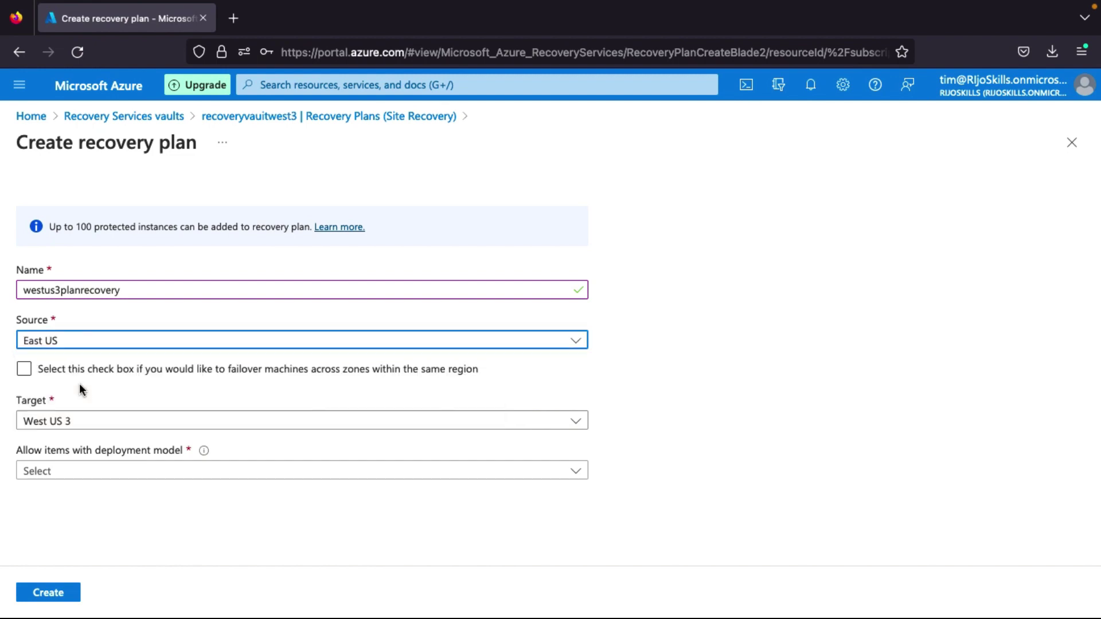
click(75, 424)
click(62, 472)
click(89, 473)
click(57, 524)
click(86, 517)
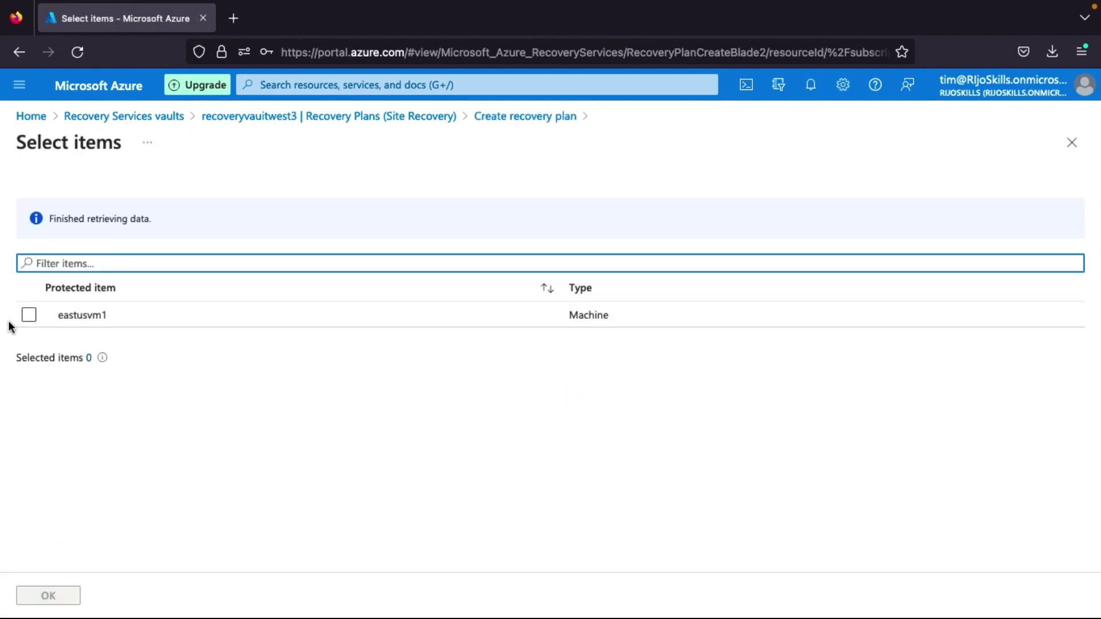
Select eastusvm1 as the only item and create the westus3planrecovery plan.
click(29, 314)
click(68, 597)
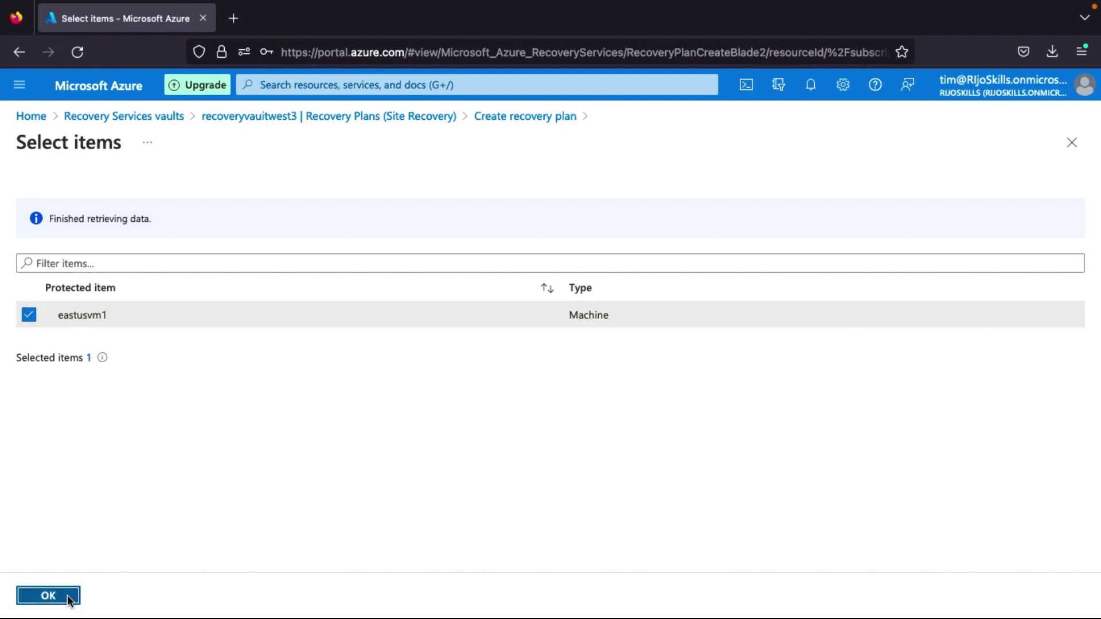
click(47, 593)
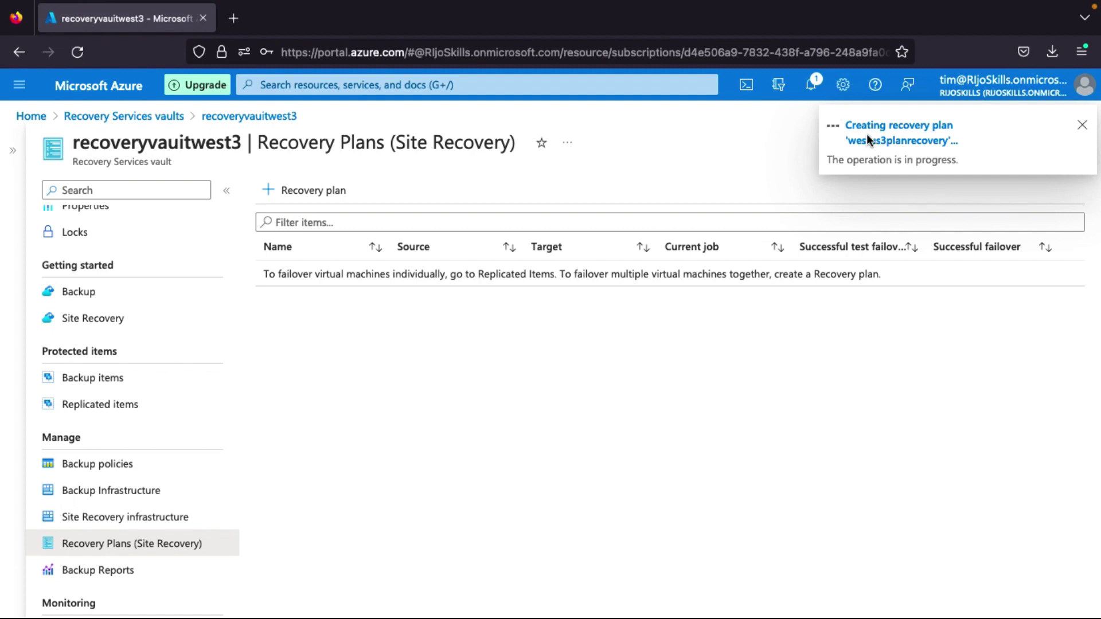
Check plan creation progress in Notifications, then open westus3planrecovery from Recovery Plans.
click(815, 88)
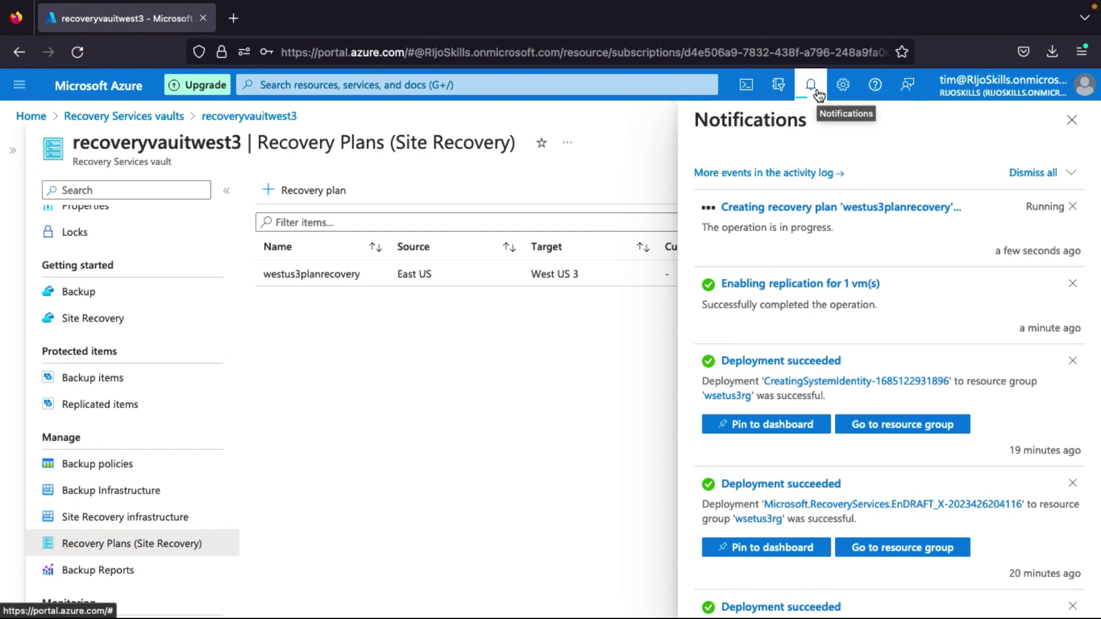
click(811, 86)
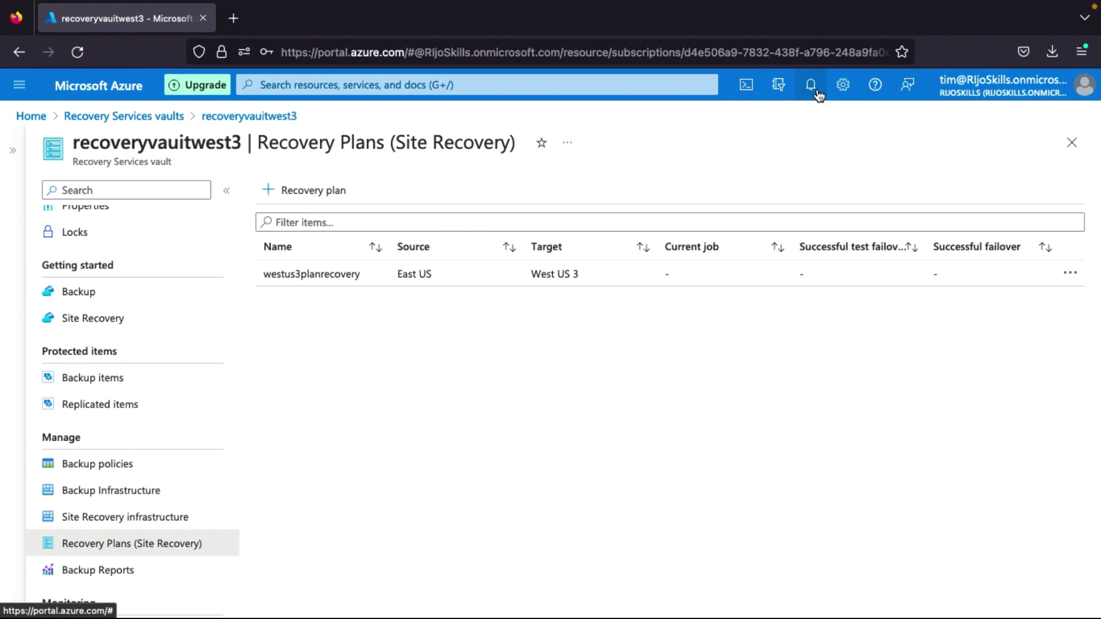
click(337, 277)
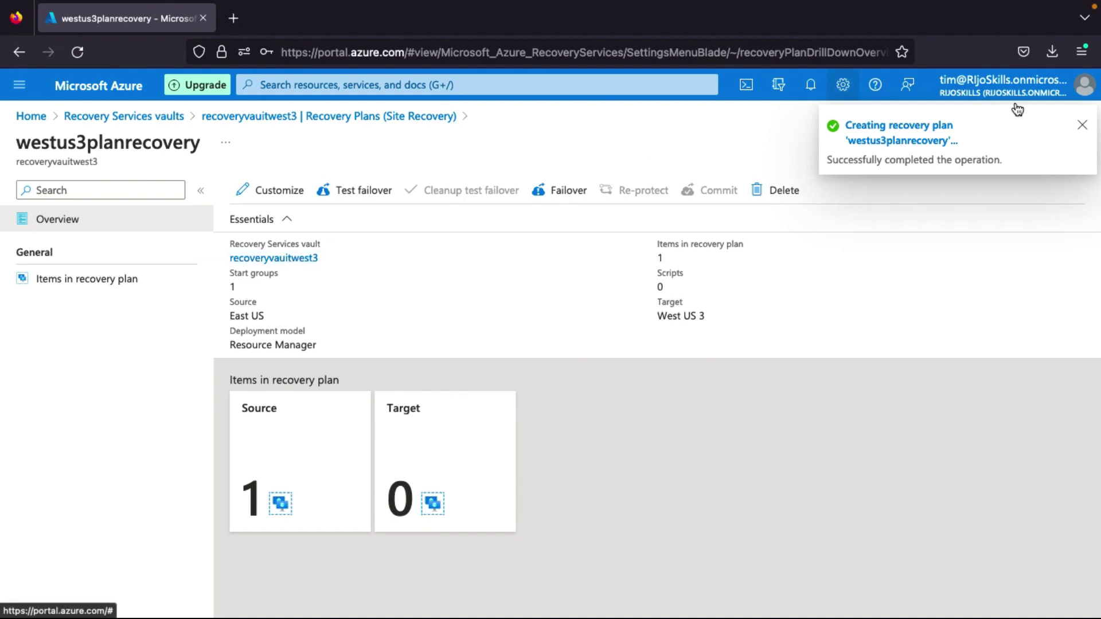
click(1081, 126)
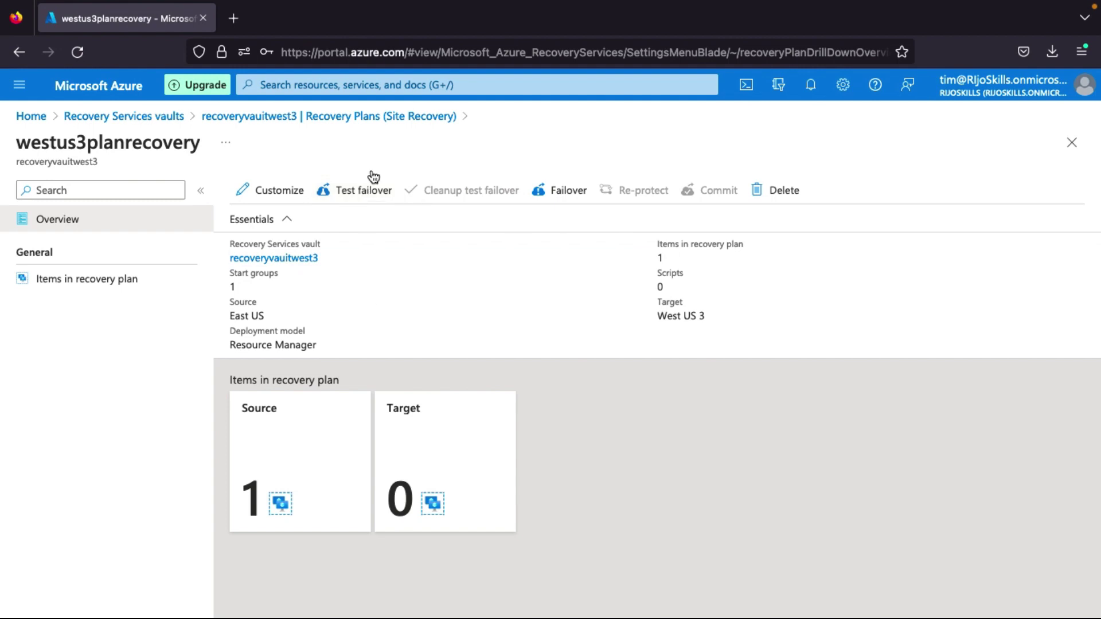
click(365, 199)
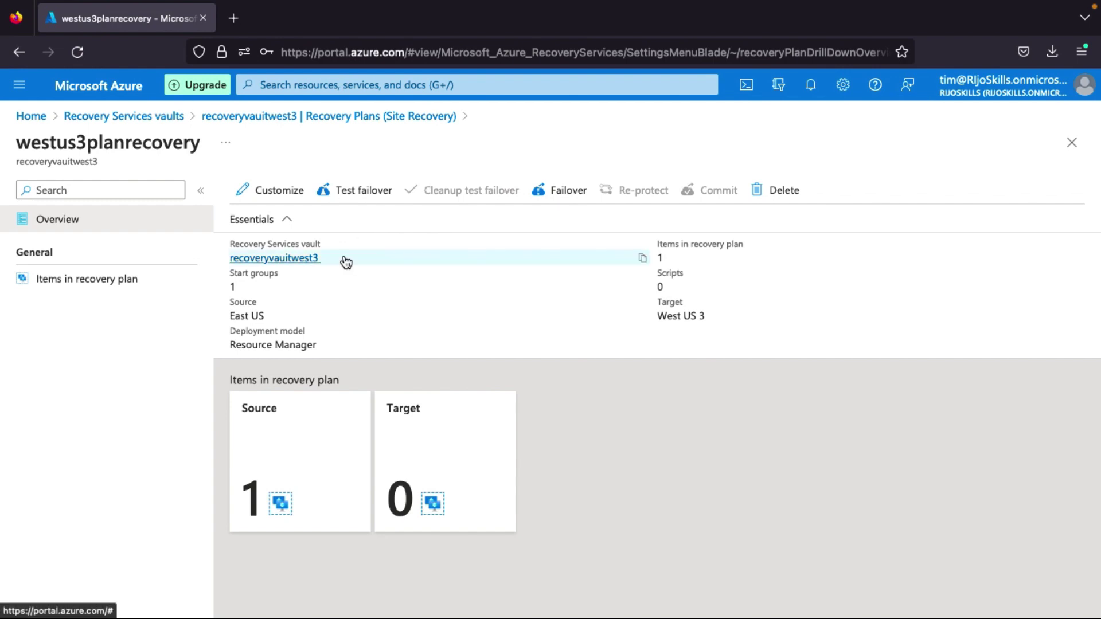
click(156, 123)
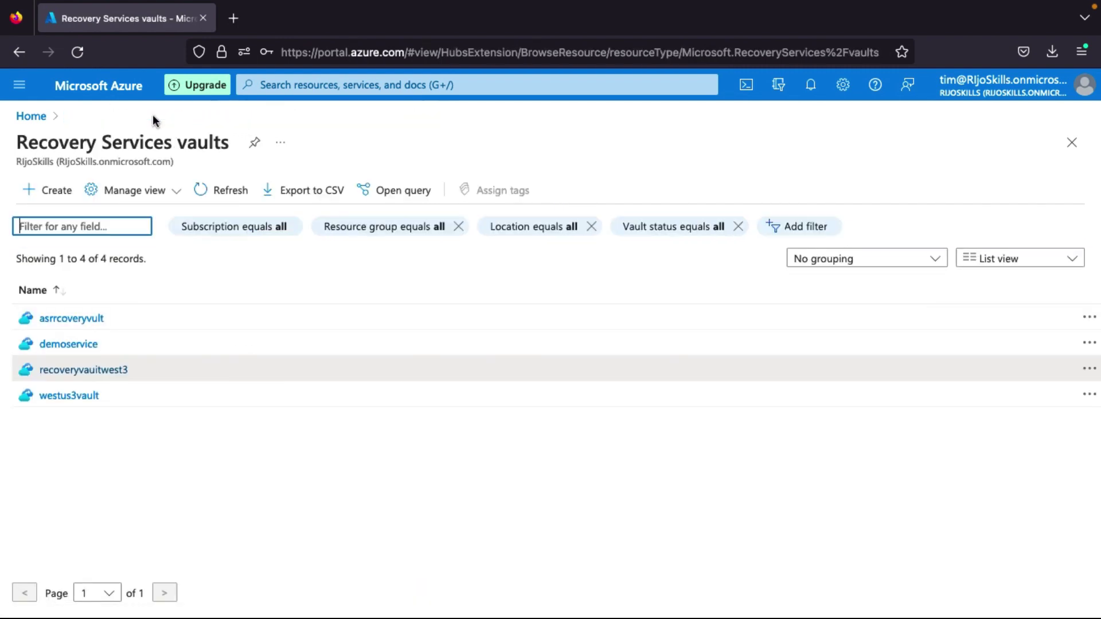
In the recoveryvaultwest3 vault's Replicated items, open eastusvm1.
click(102, 370)
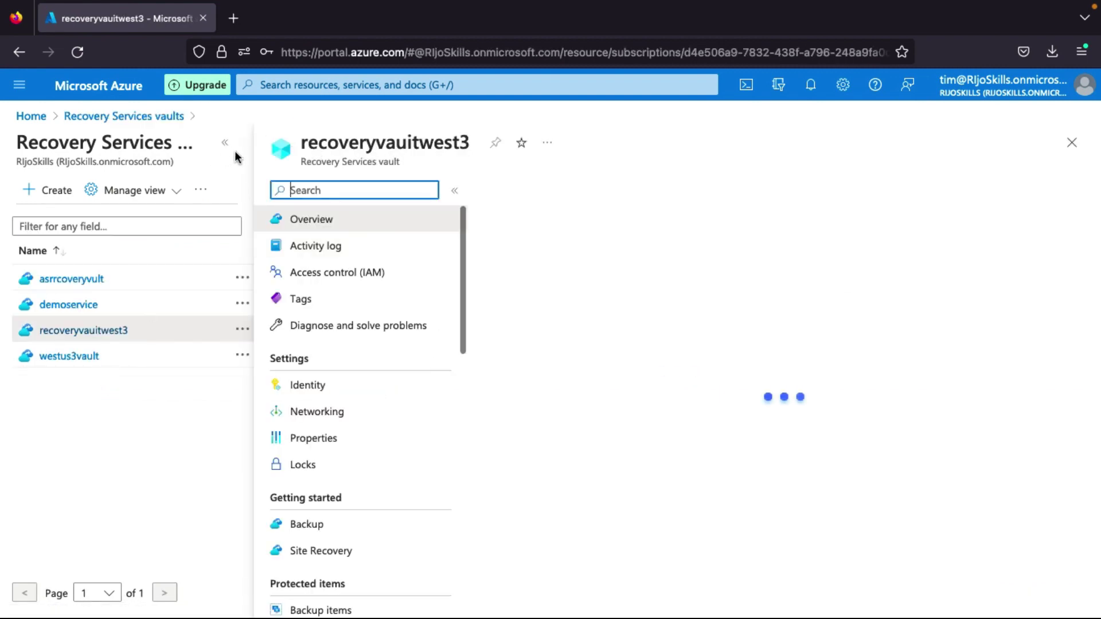
click(227, 144)
scroll(101, 436, down, 2)
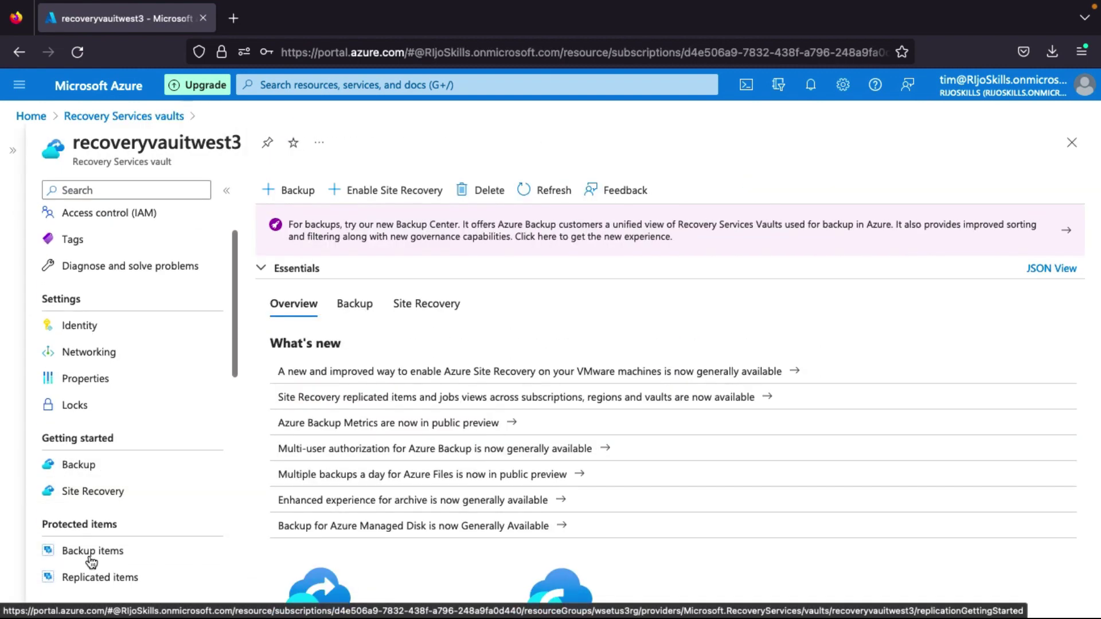
click(103, 579)
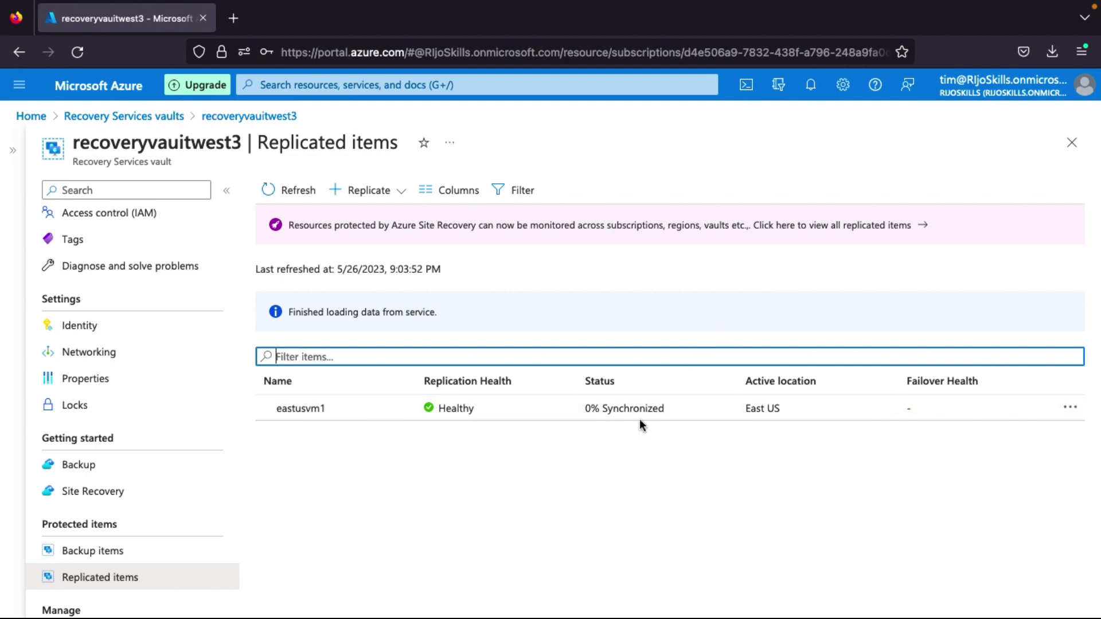
click(612, 412)
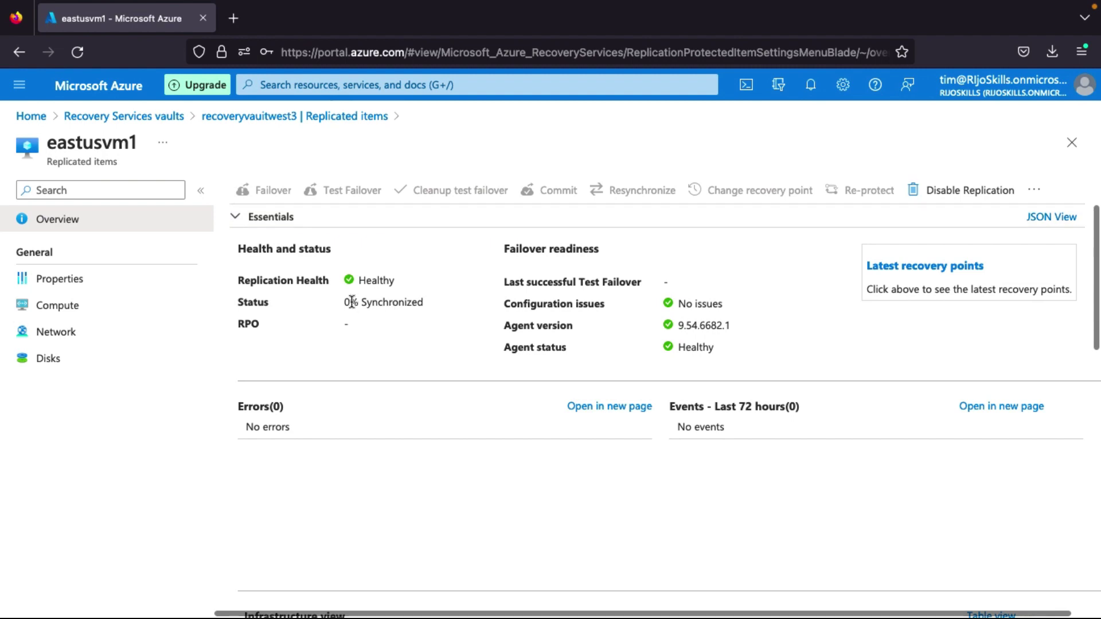
Refresh eastusvm1's replicated item twice from the overflow menu to update its status.
drag(238, 309, 357, 302)
drag(356, 302, 346, 302)
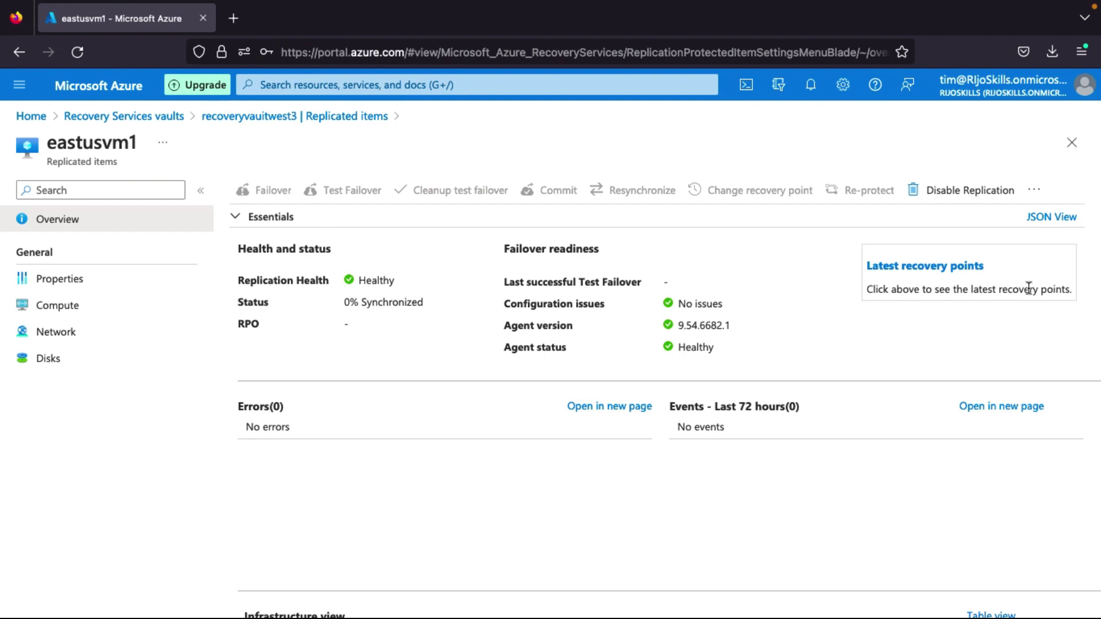
click(1033, 189)
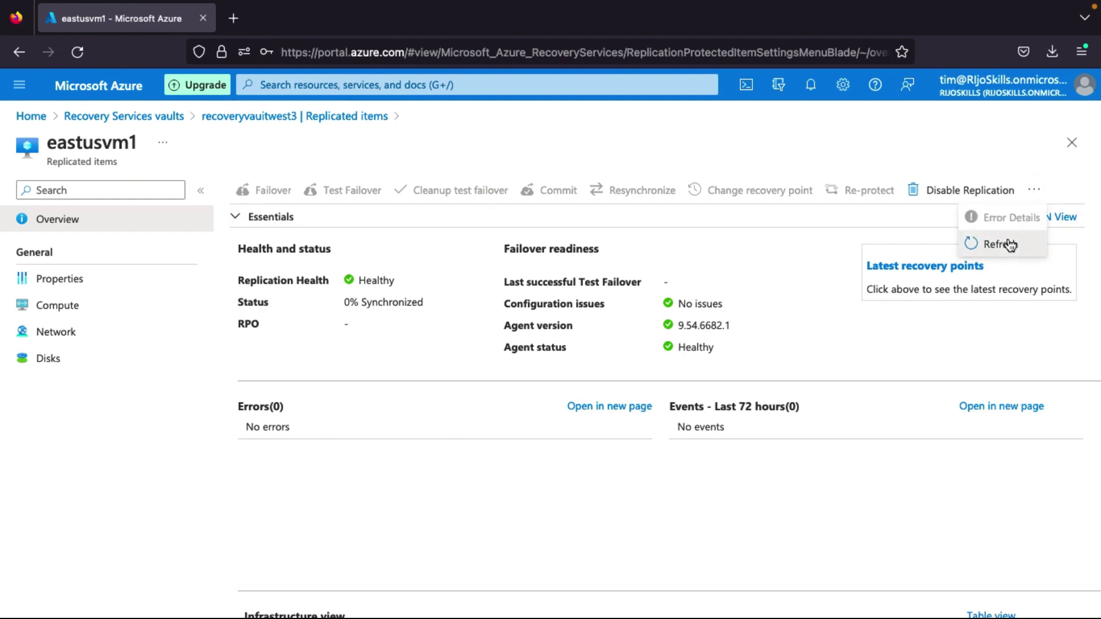
click(1010, 245)
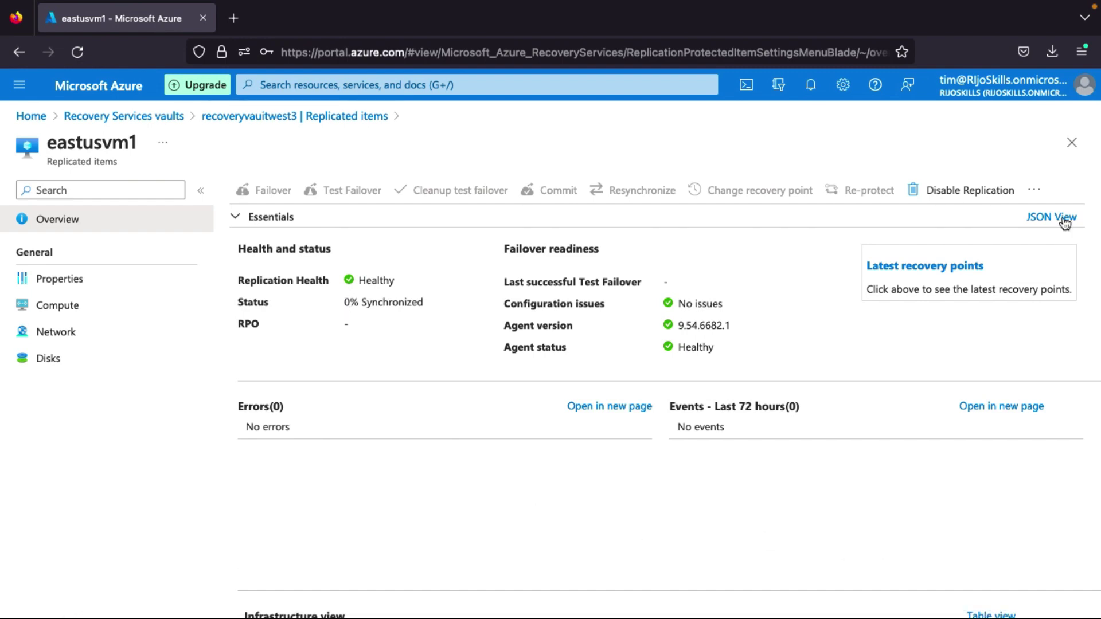
click(1034, 189)
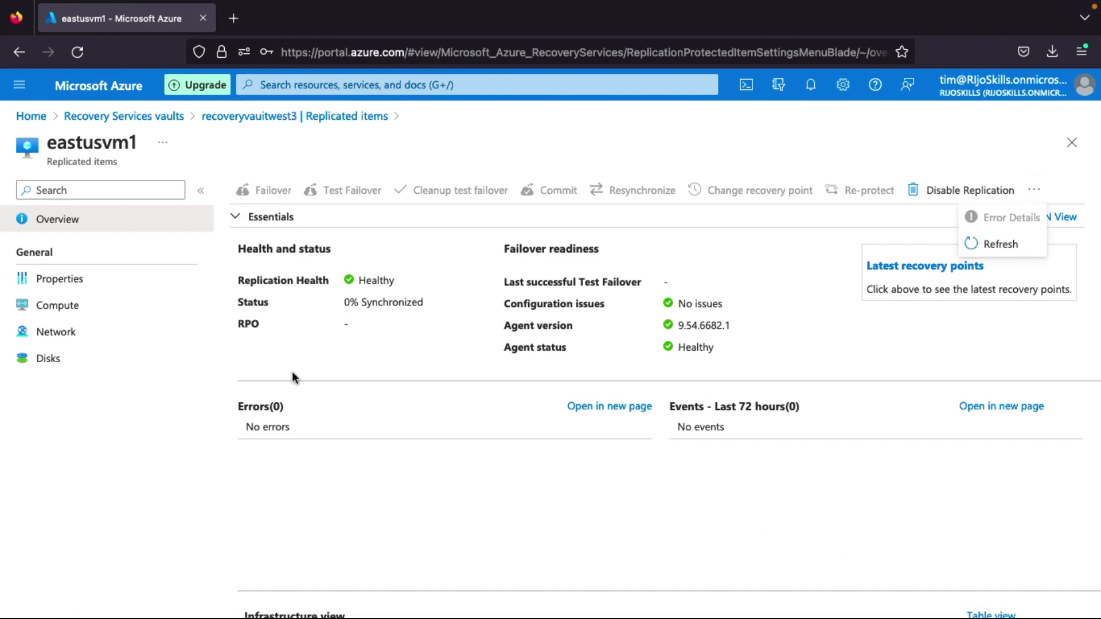
click(1018, 244)
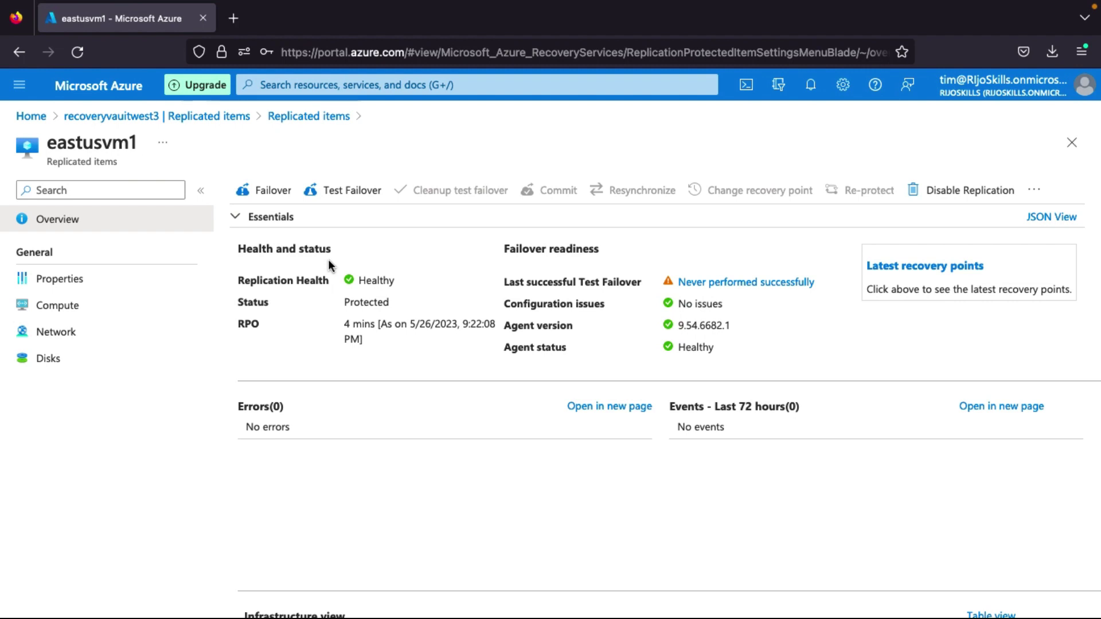
Reopen westus3planrecovery from the vault's Recovery Plans and bring up its Test failover form.
click(150, 119)
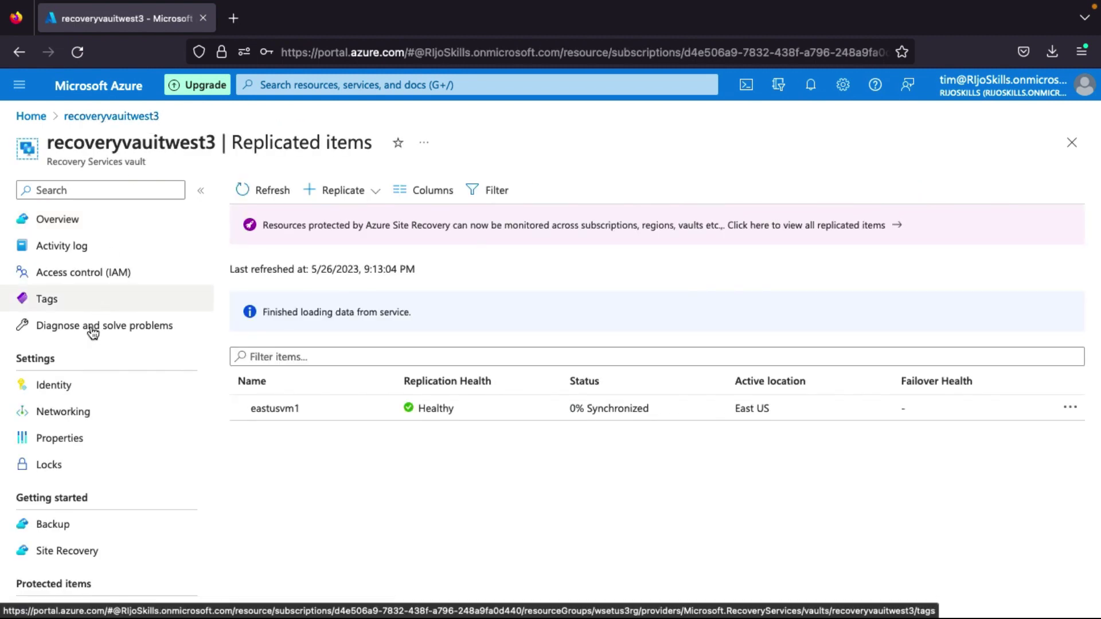
scroll(68, 488, down, 4)
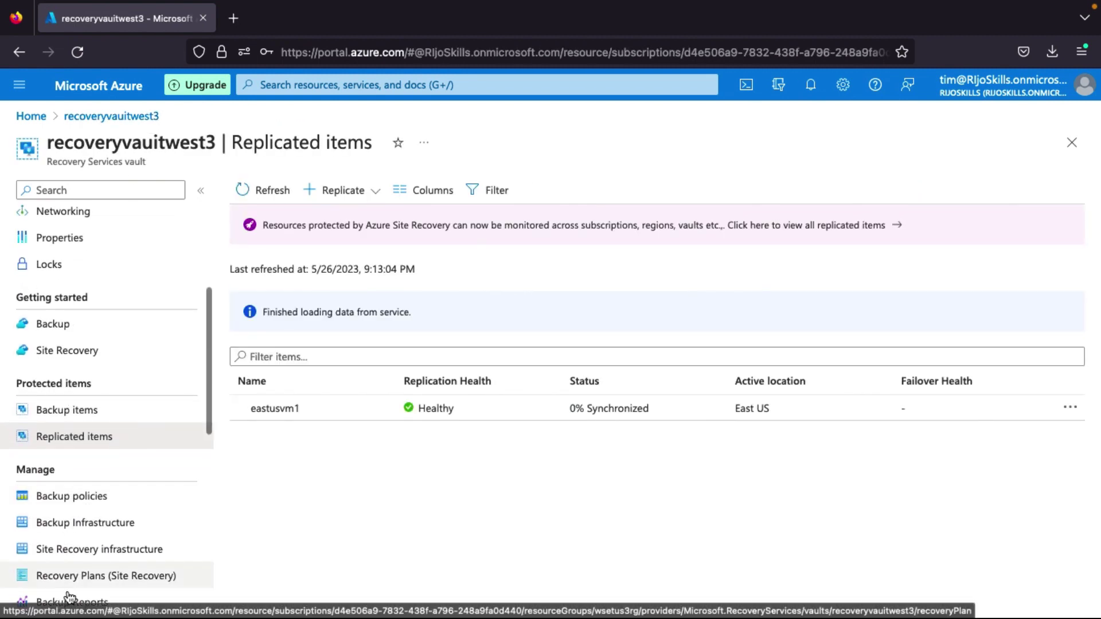
click(89, 579)
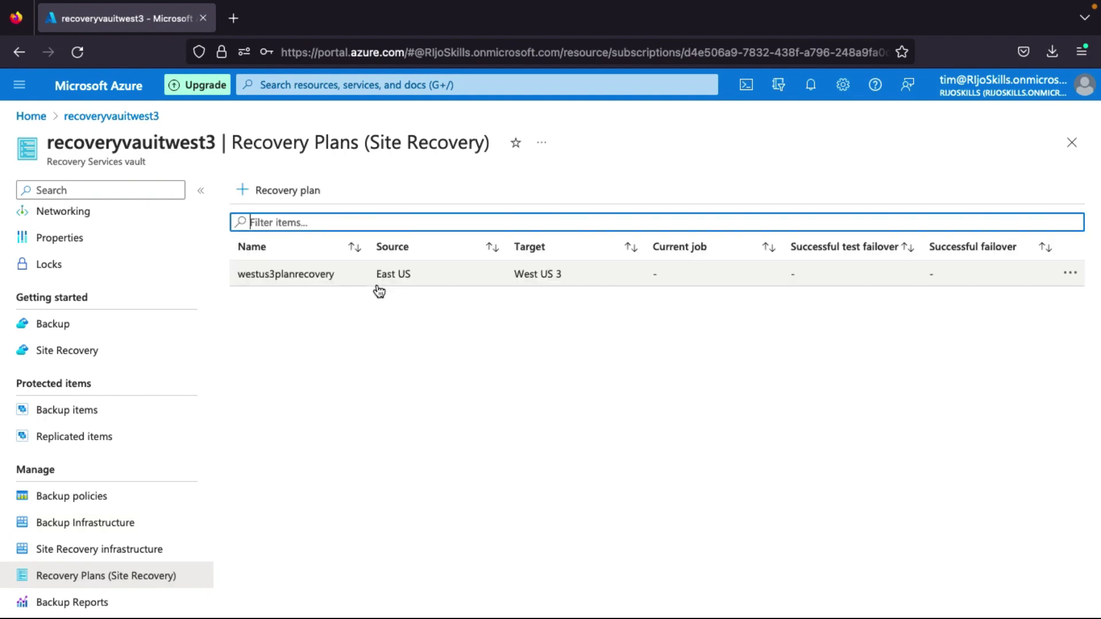
click(561, 274)
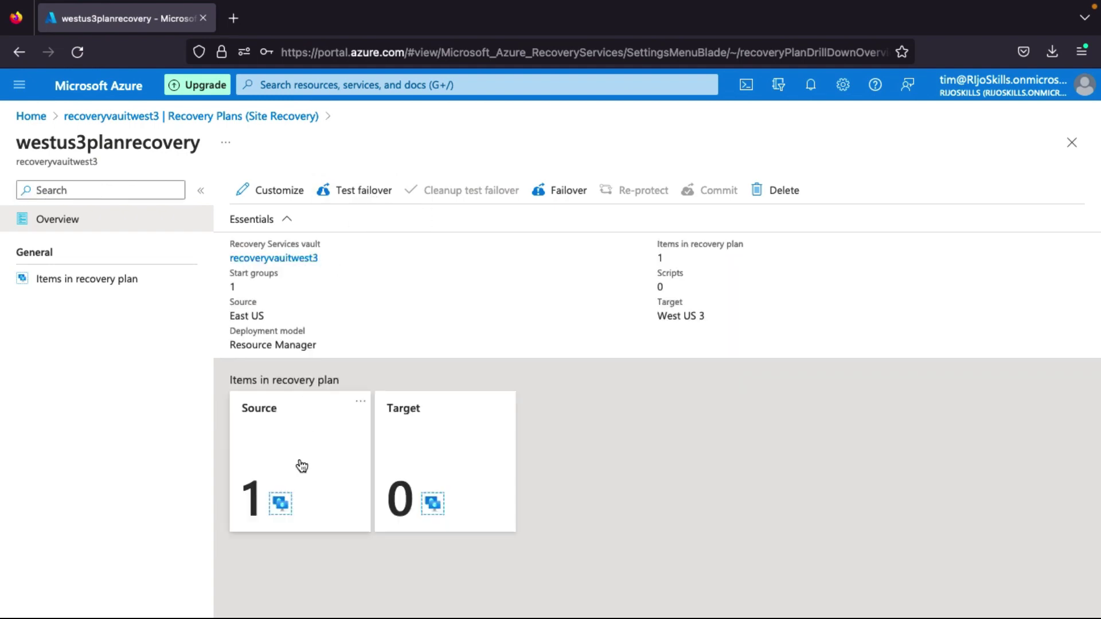
click(362, 195)
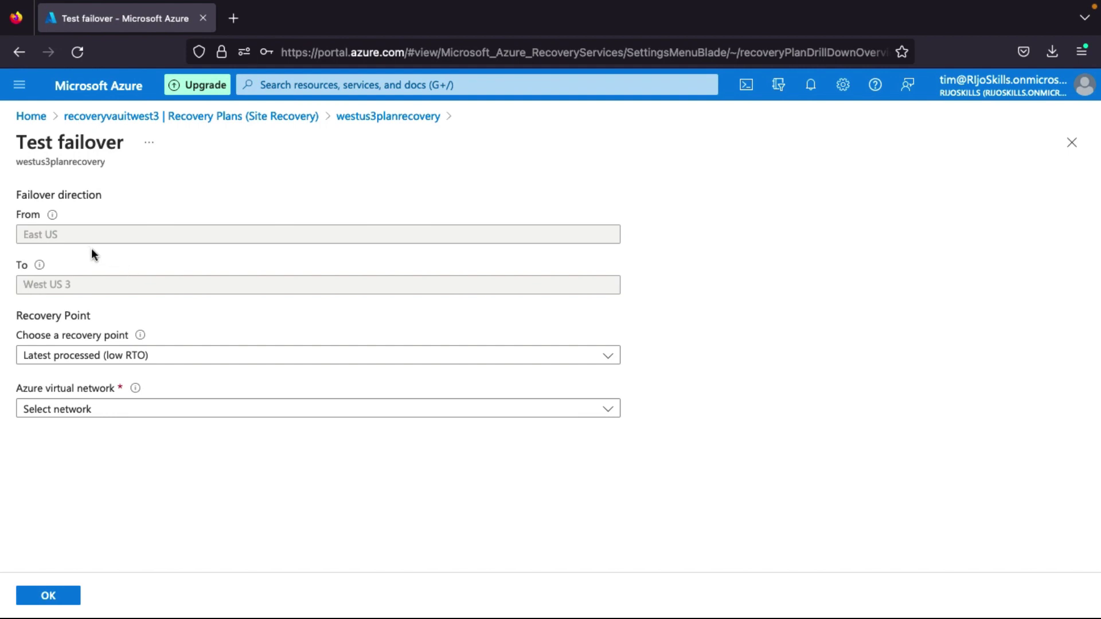
Keep Latest processed (low RTO) as recovery point and close the network list without choosing.
click(73, 362)
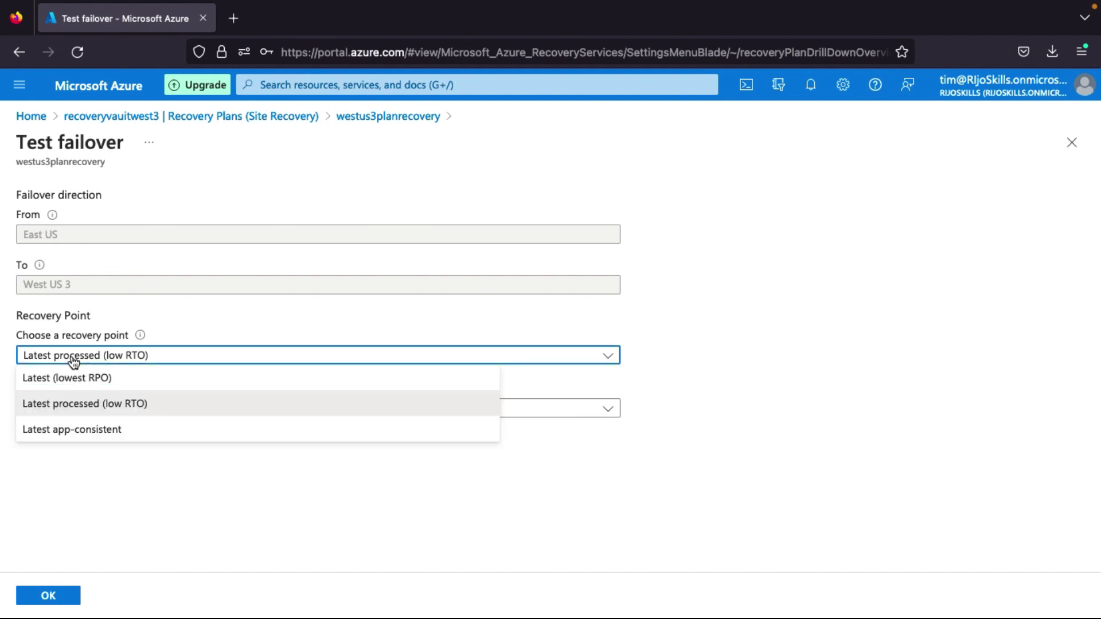
click(80, 404)
click(80, 409)
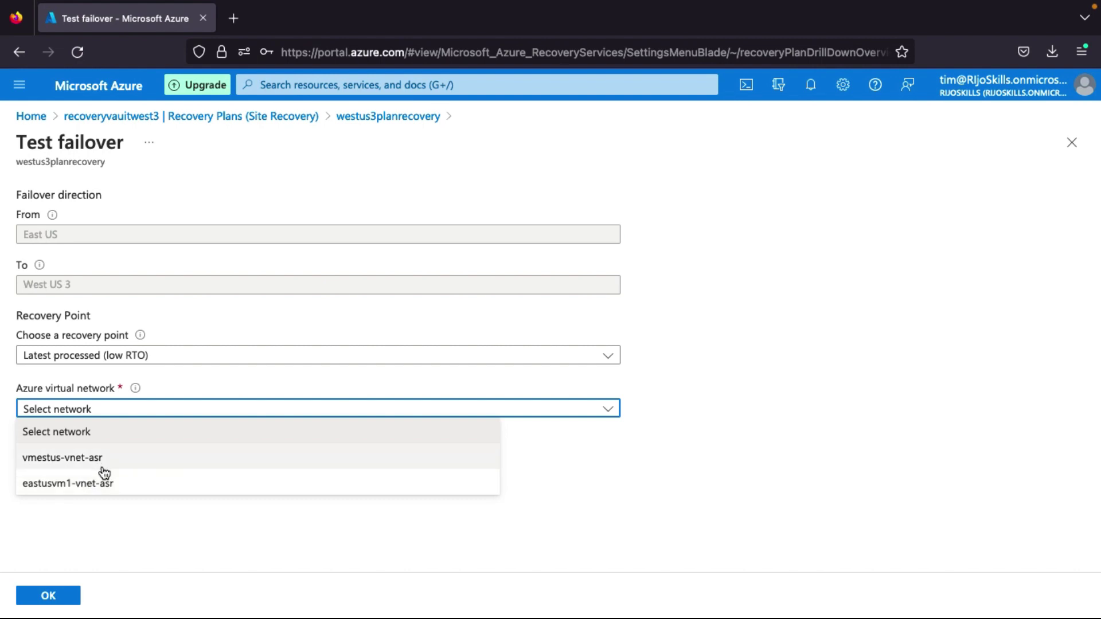
click(73, 510)
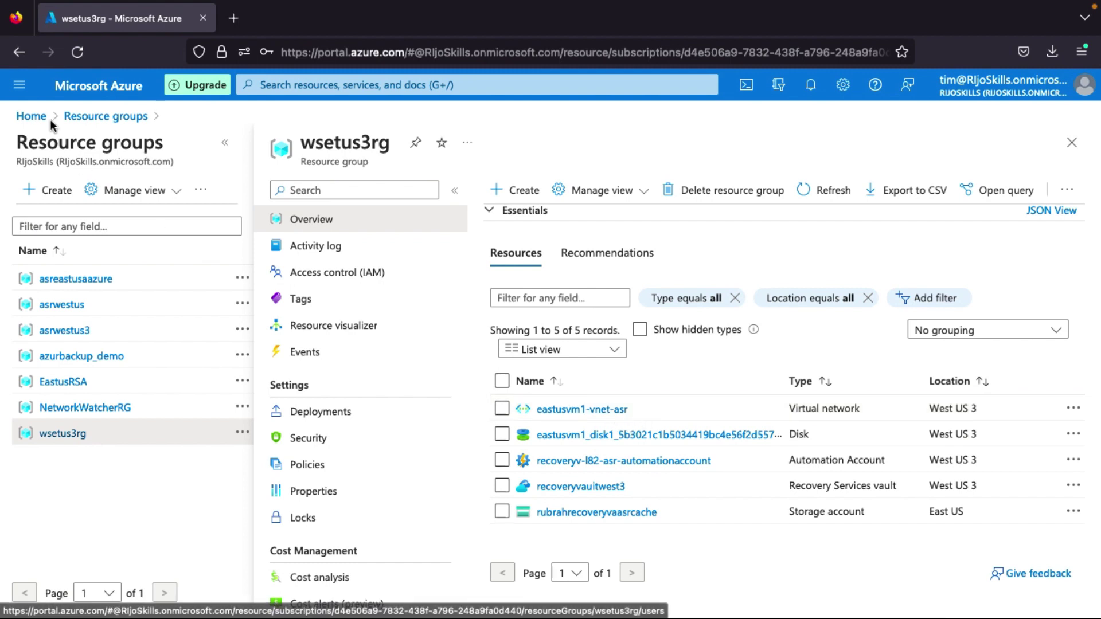
Reach westus3planrecovery via Resource groups, wsetus3rg, recoveryvaultwest3 and its Recovery Plans list.
click(95, 120)
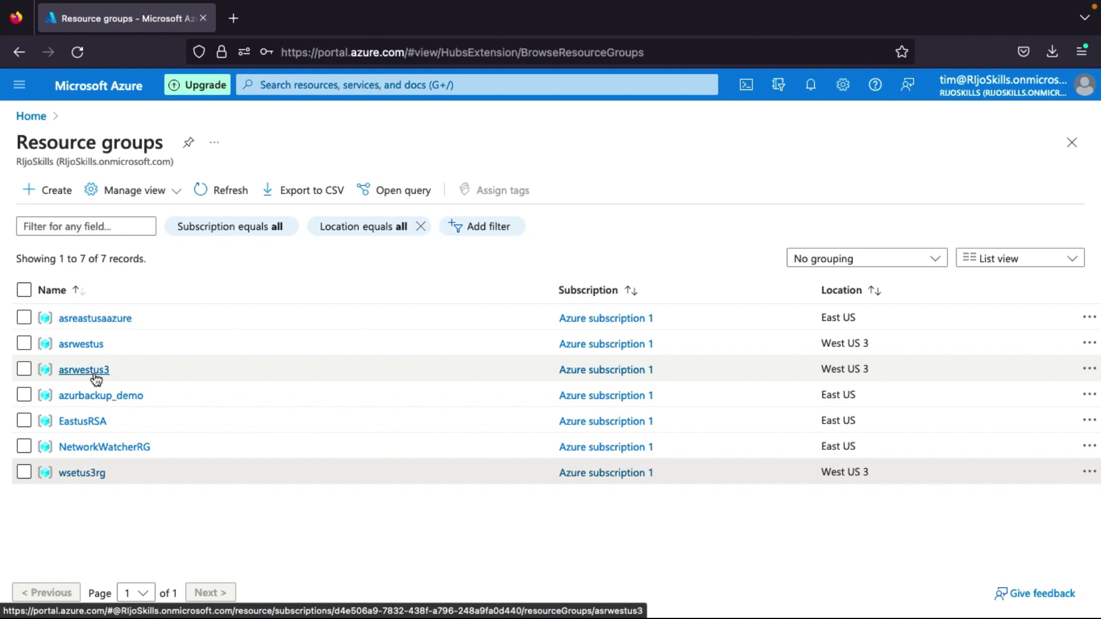
click(86, 475)
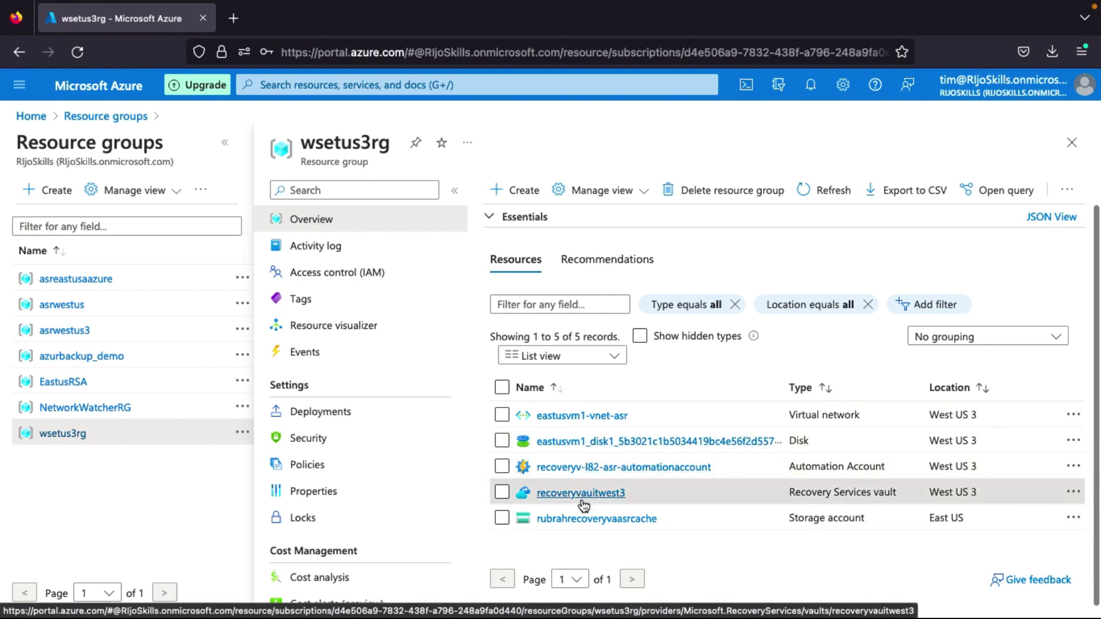
click(581, 492)
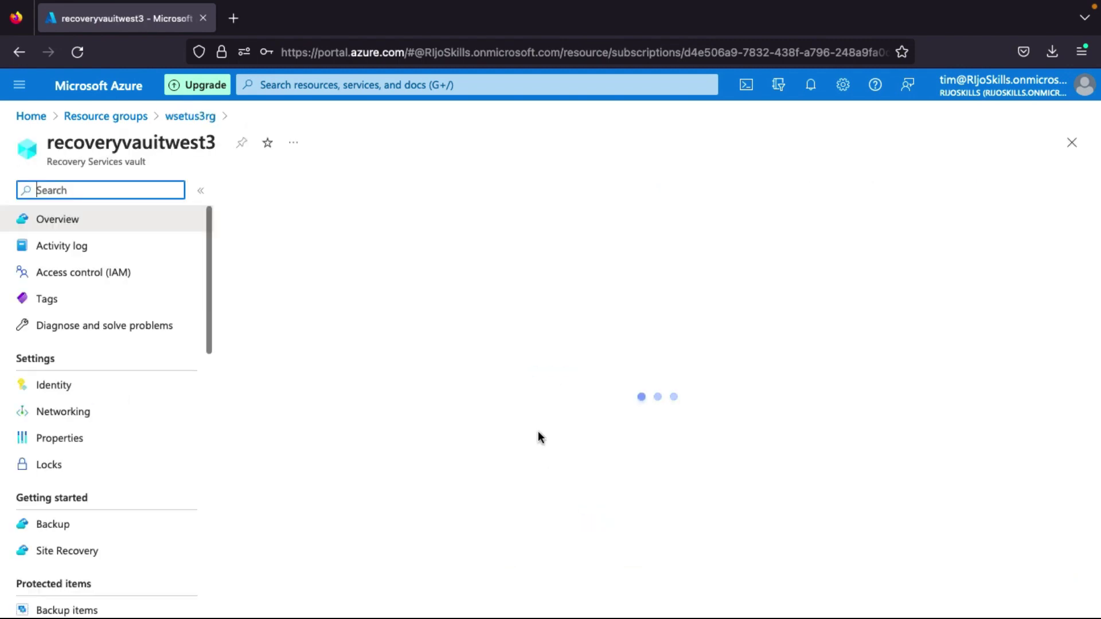
scroll(124, 459, down, 3)
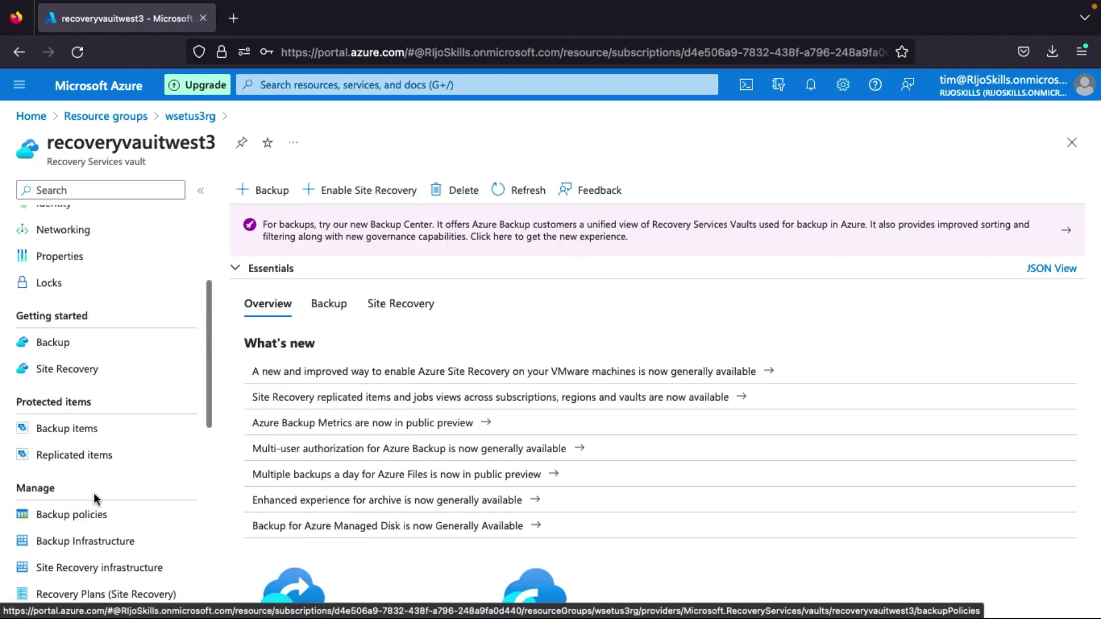
scroll(94, 498, down, 1)
click(107, 560)
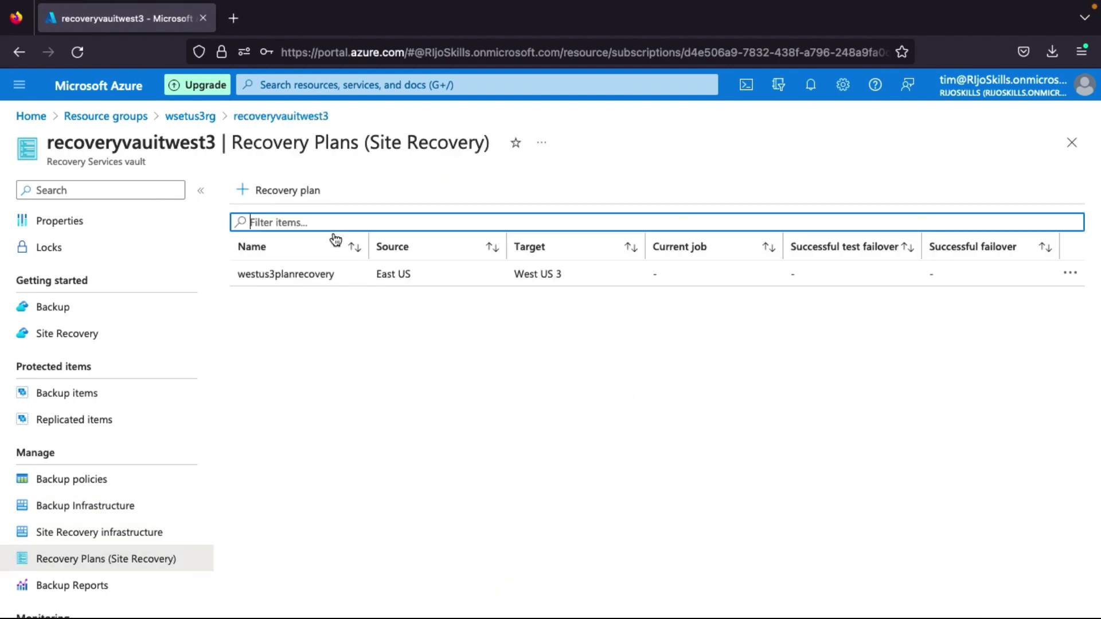
click(344, 276)
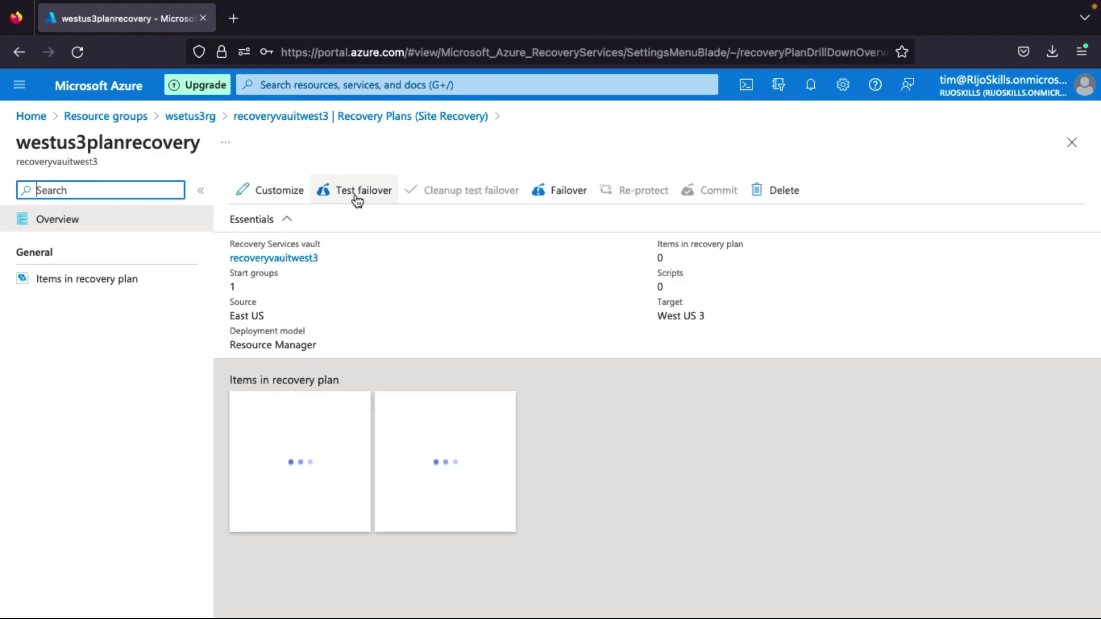
Run a test failover on network eastusvm1-vnet-asr with recovery point Latest processed (low RTO).
click(356, 198)
click(356, 198)
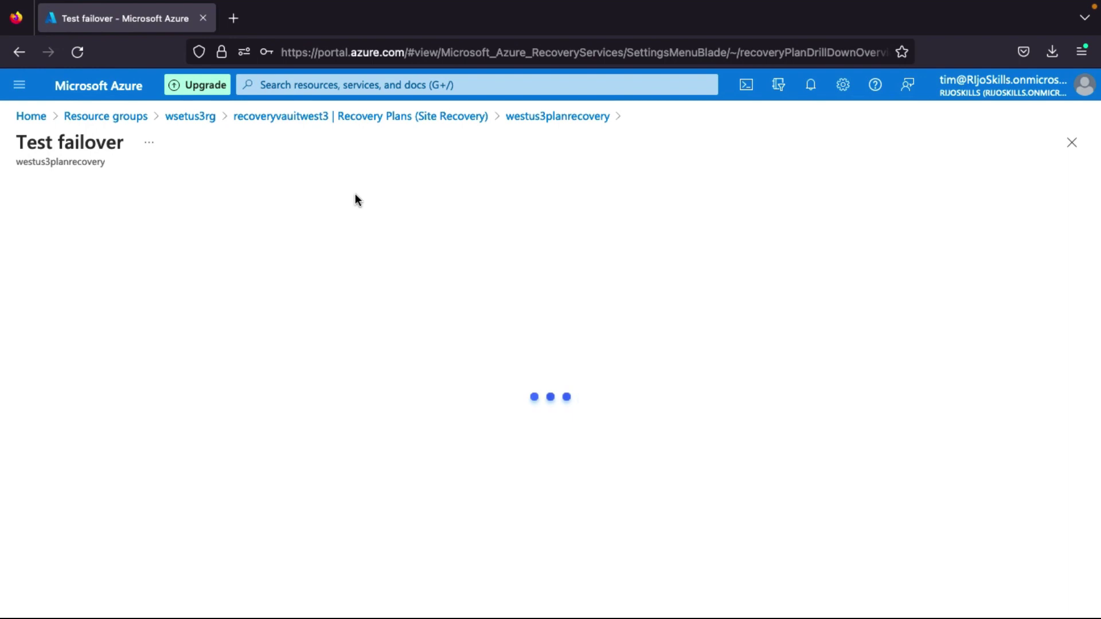
click(164, 413)
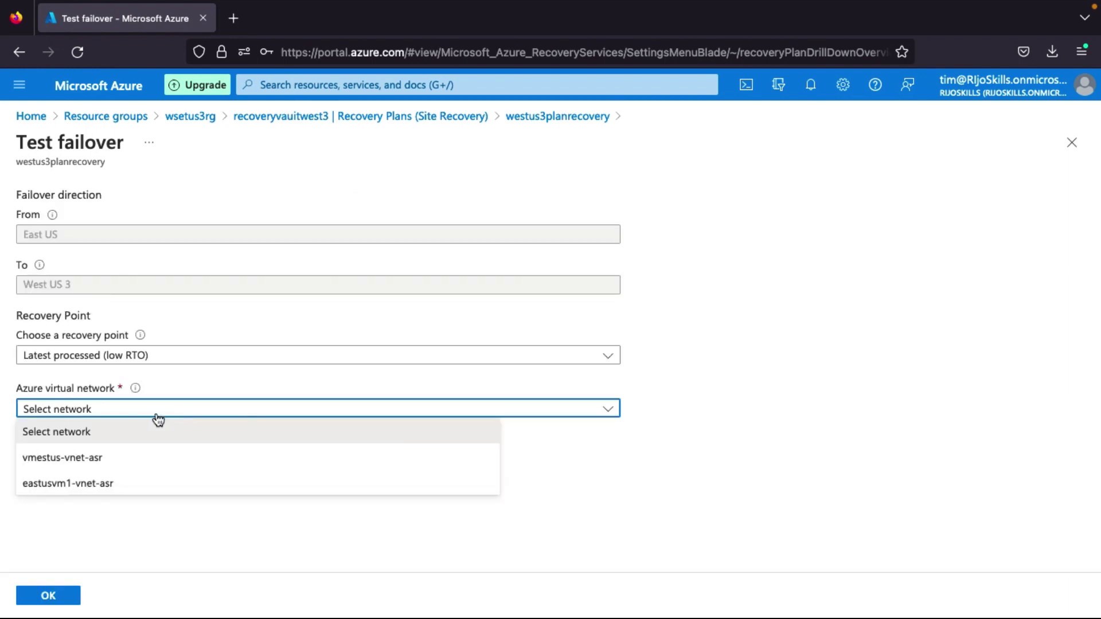
click(89, 486)
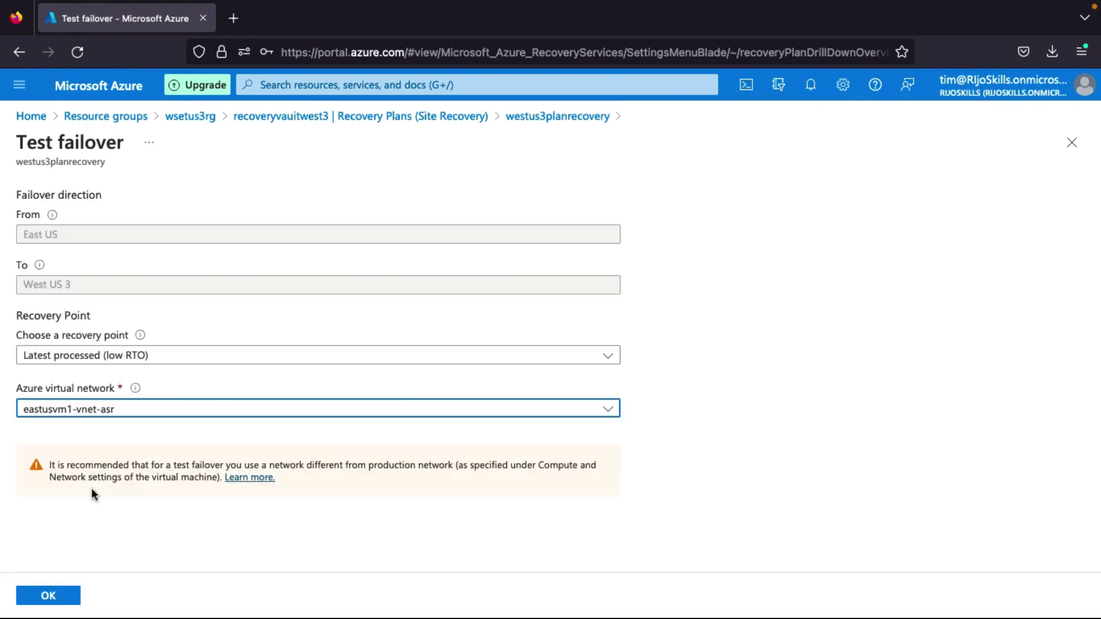
mouse_move(38, 264)
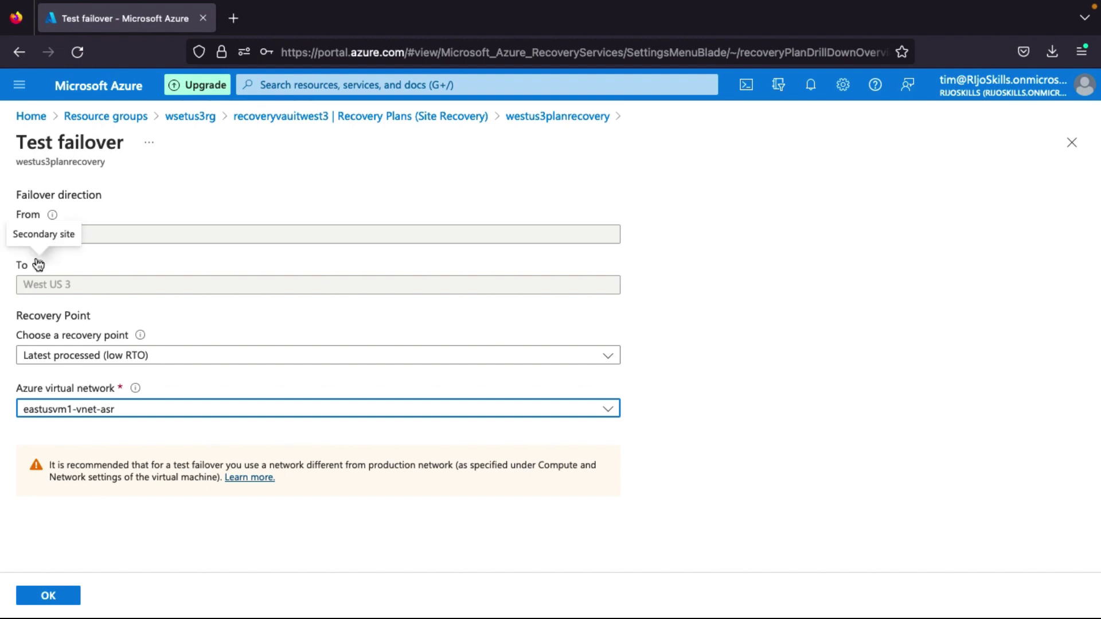
click(83, 355)
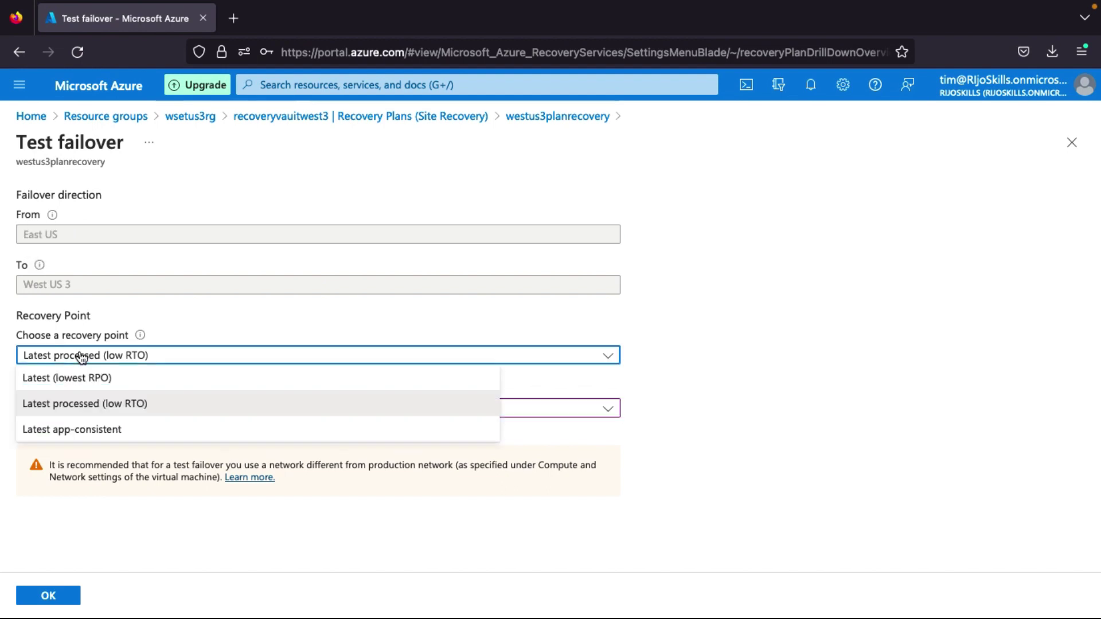
click(92, 404)
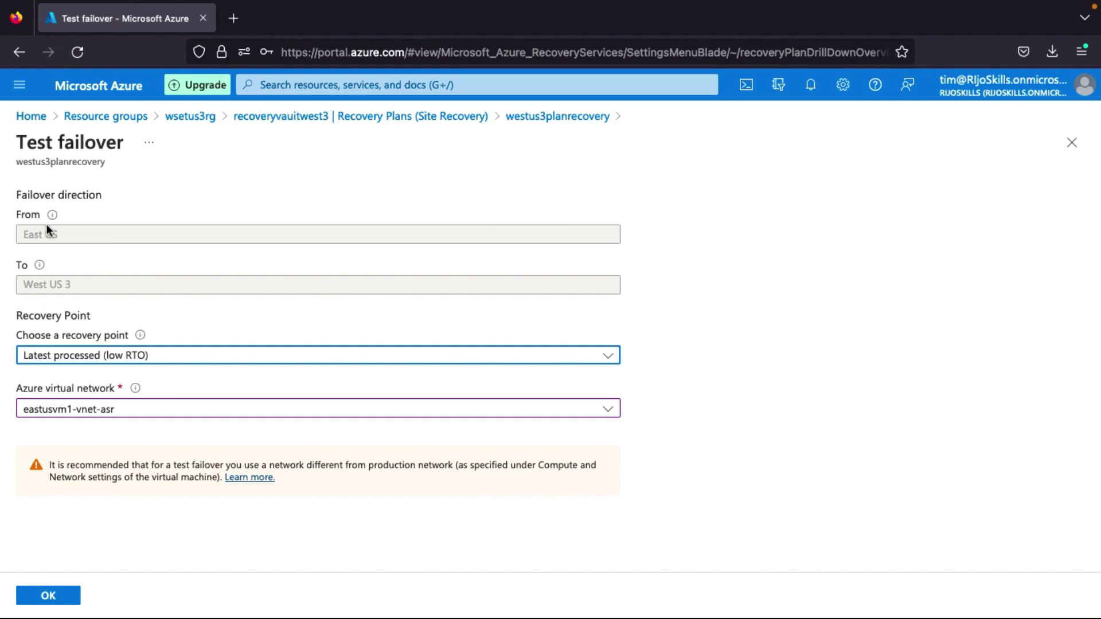
click(64, 598)
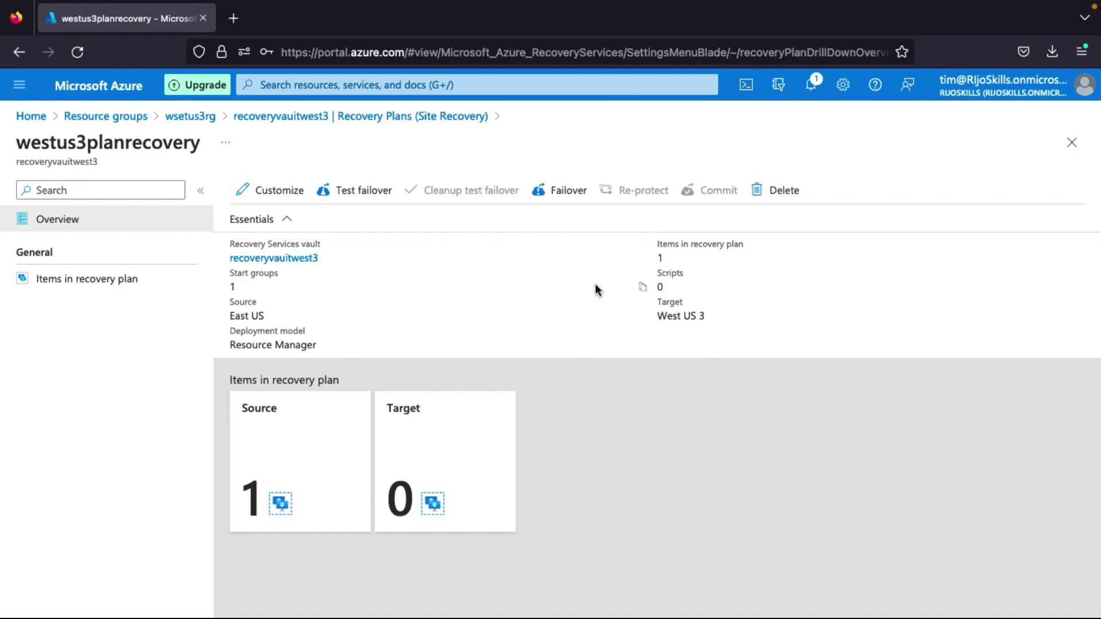
Confirm eastusvm1 shows Initiating test failover in Replicated items, then return to the vault overview.
click(810, 85)
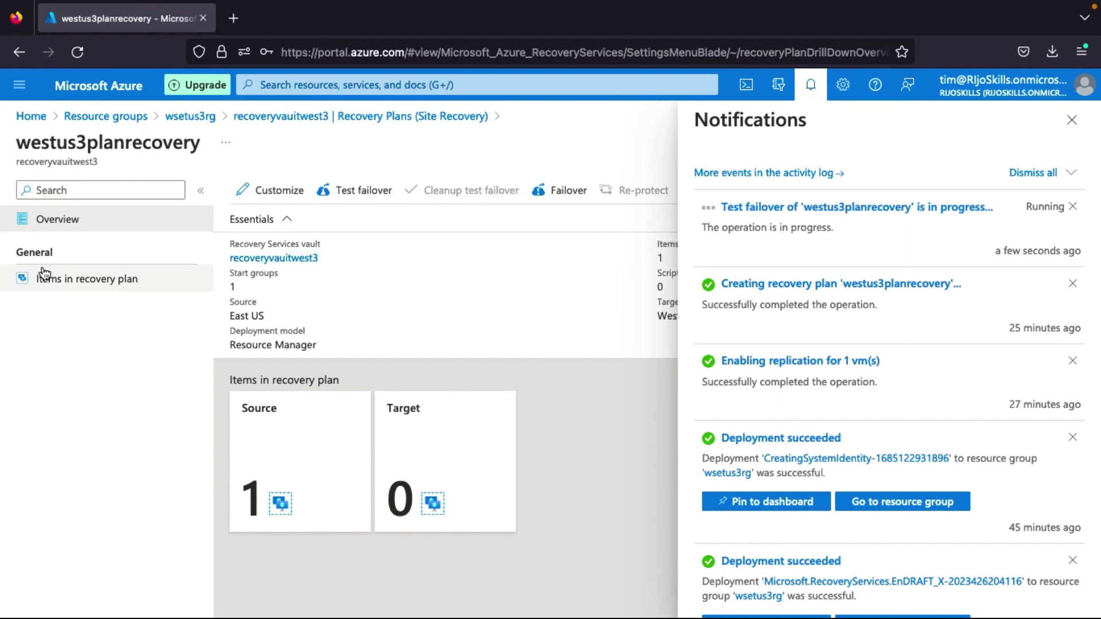
click(194, 117)
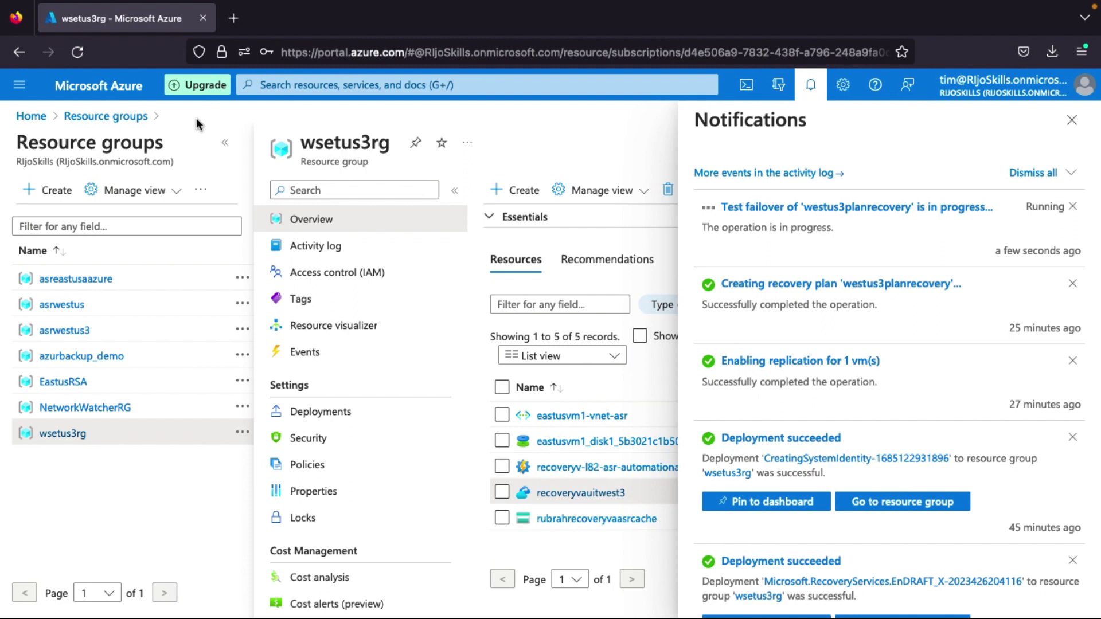
click(604, 500)
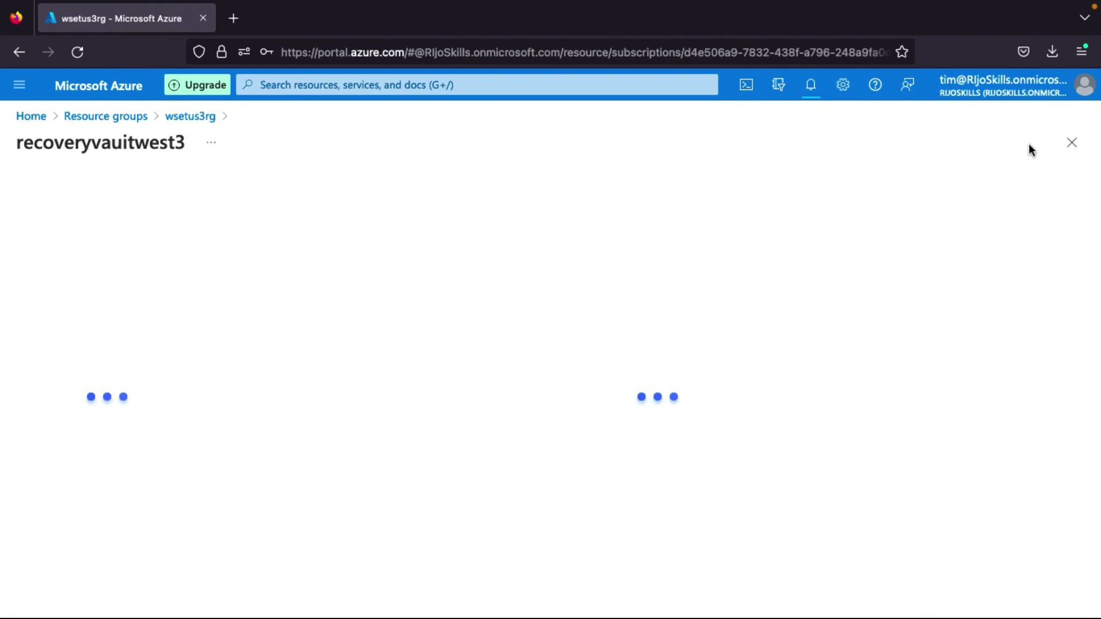
scroll(68, 544, down, 2)
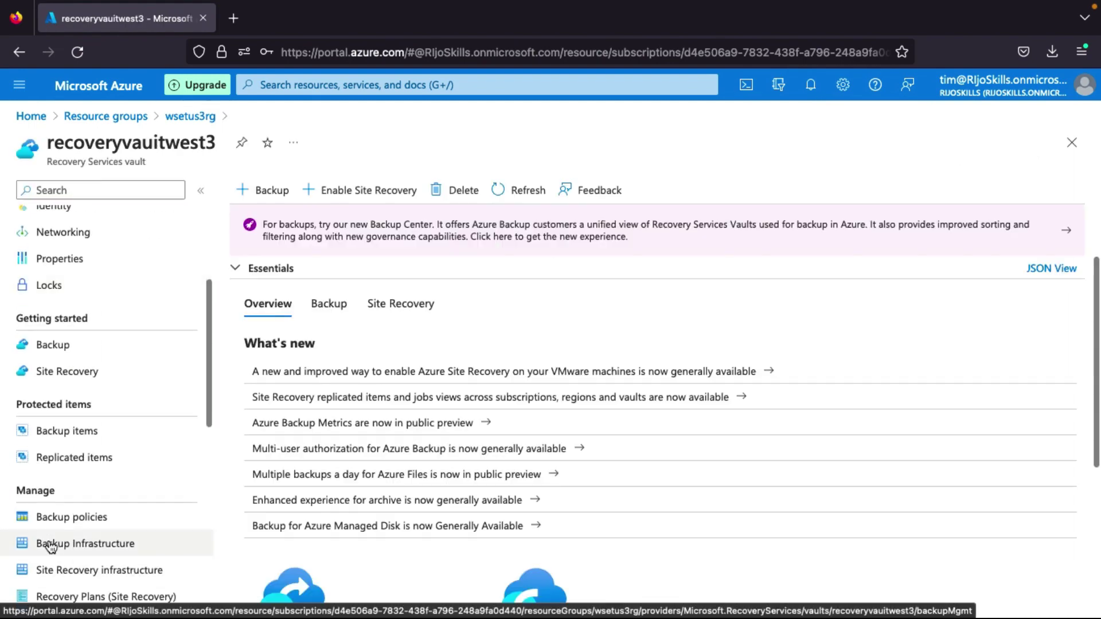
scroll(99, 496, down, 1)
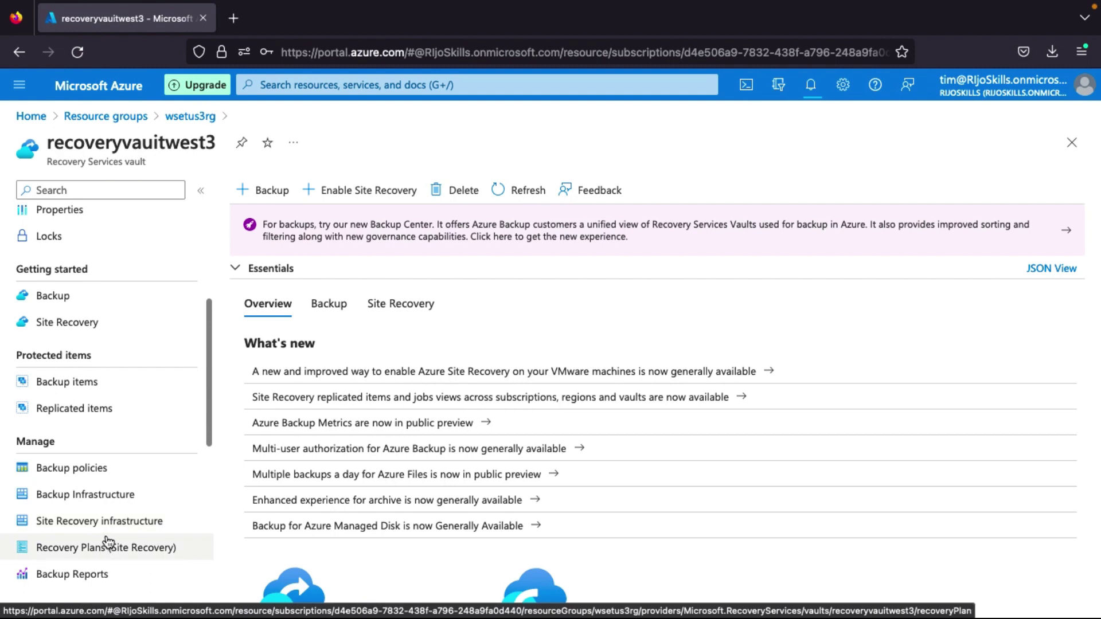
scroll(107, 505, up, 1)
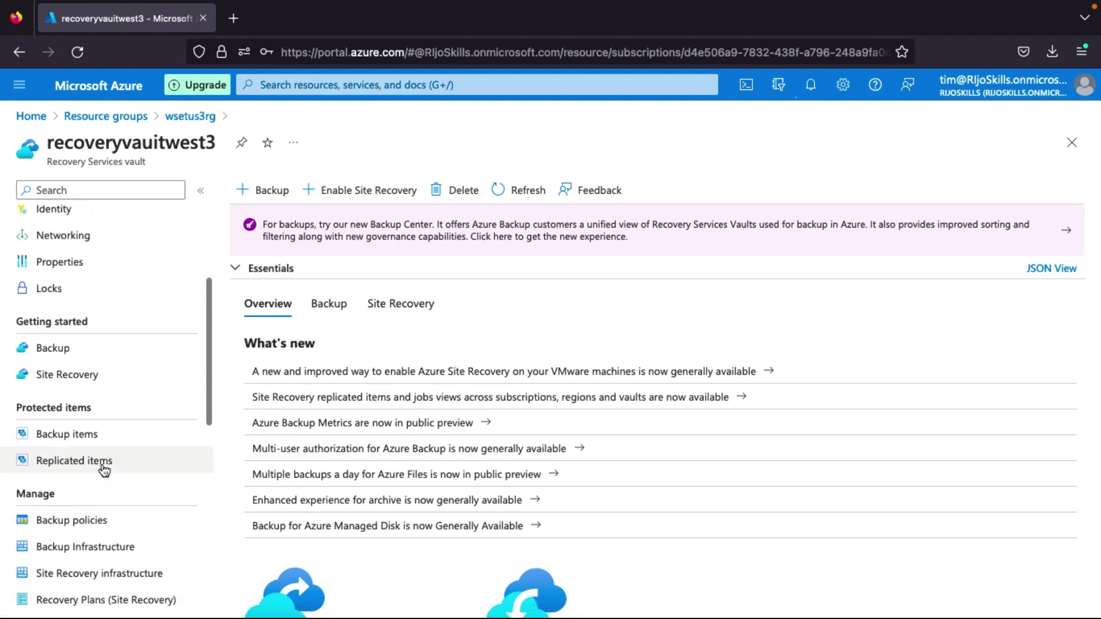
click(103, 466)
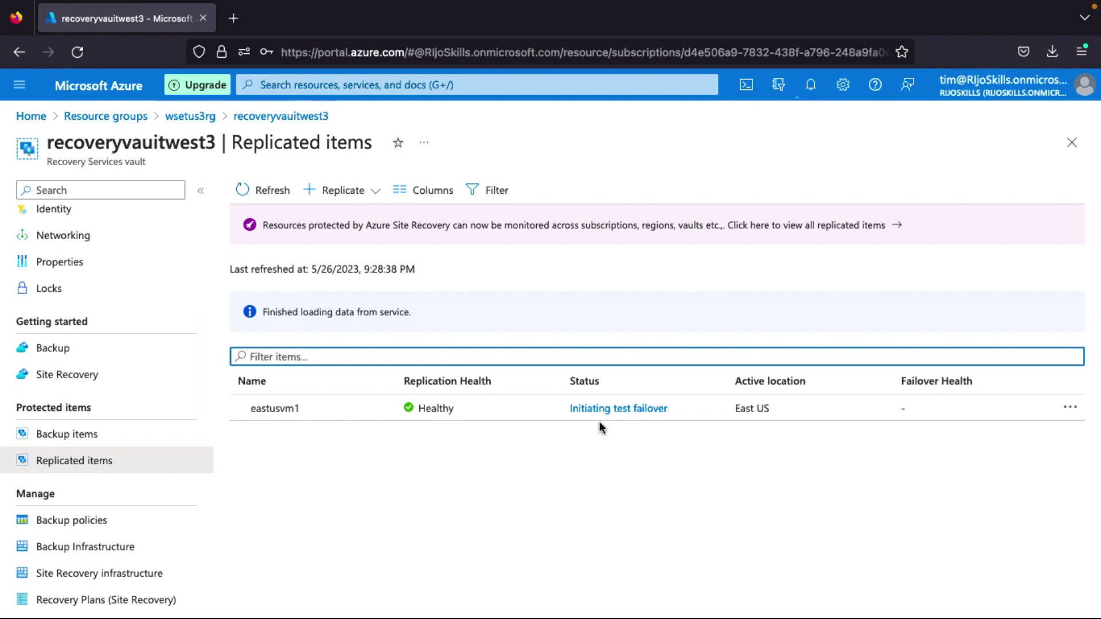
click(457, 411)
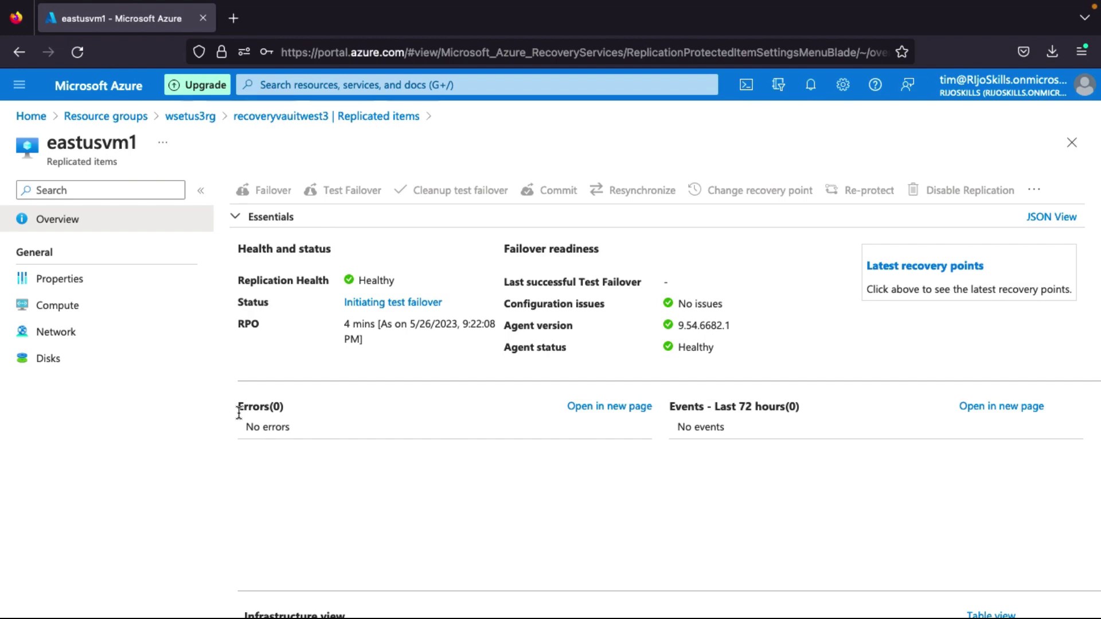
key(super+bracketleft)
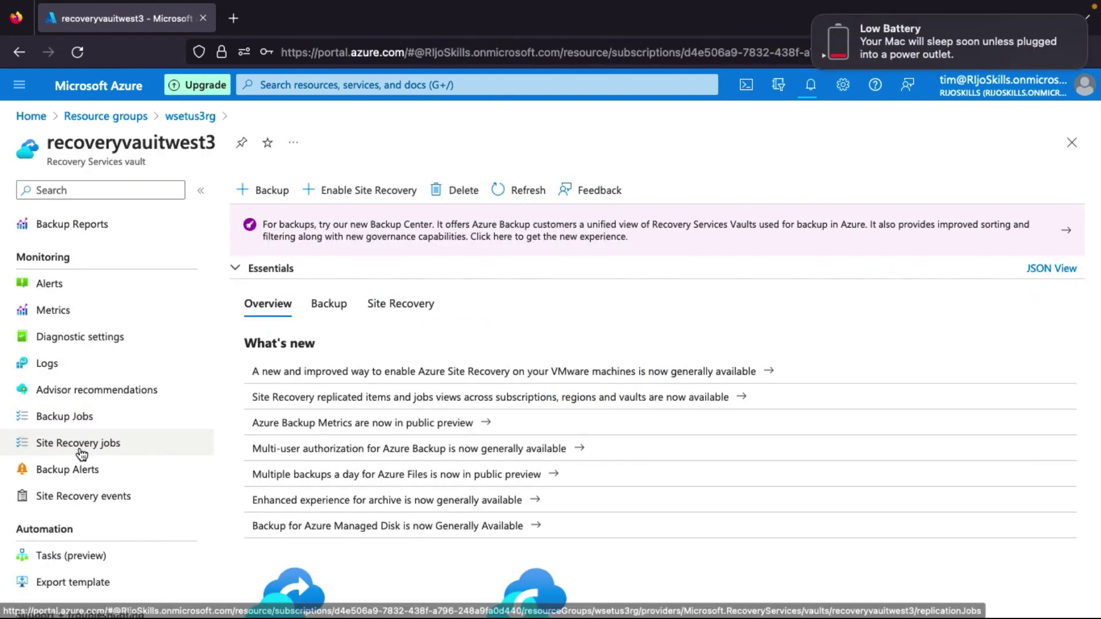
Review Site Recovery jobs and open the Test failover job details showing all steps Successful.
click(75, 450)
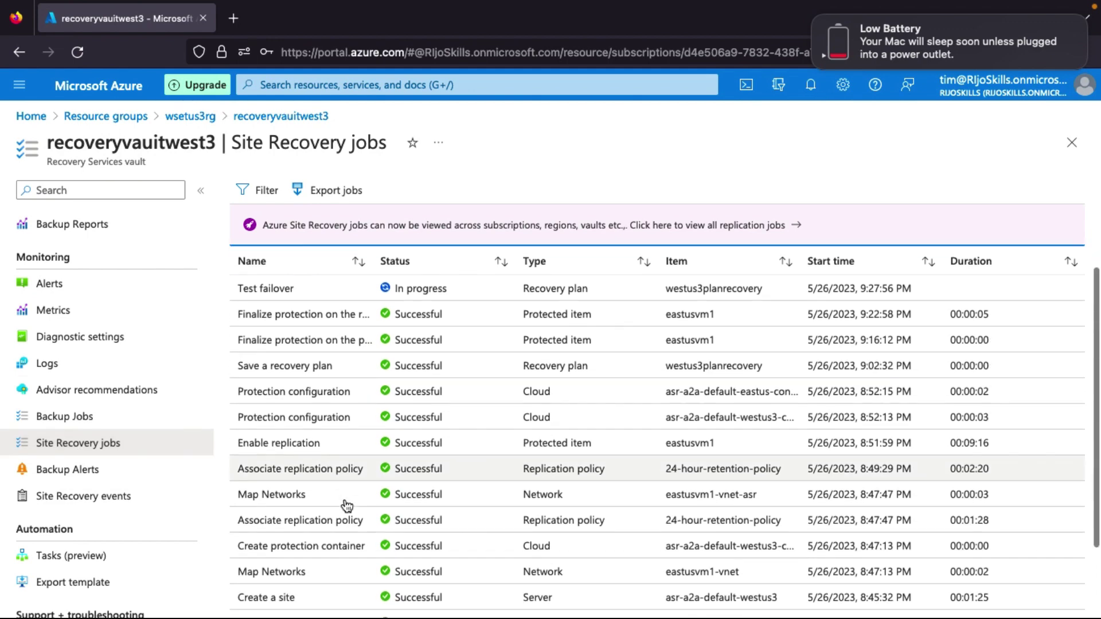
scroll(126, 321, up, 10)
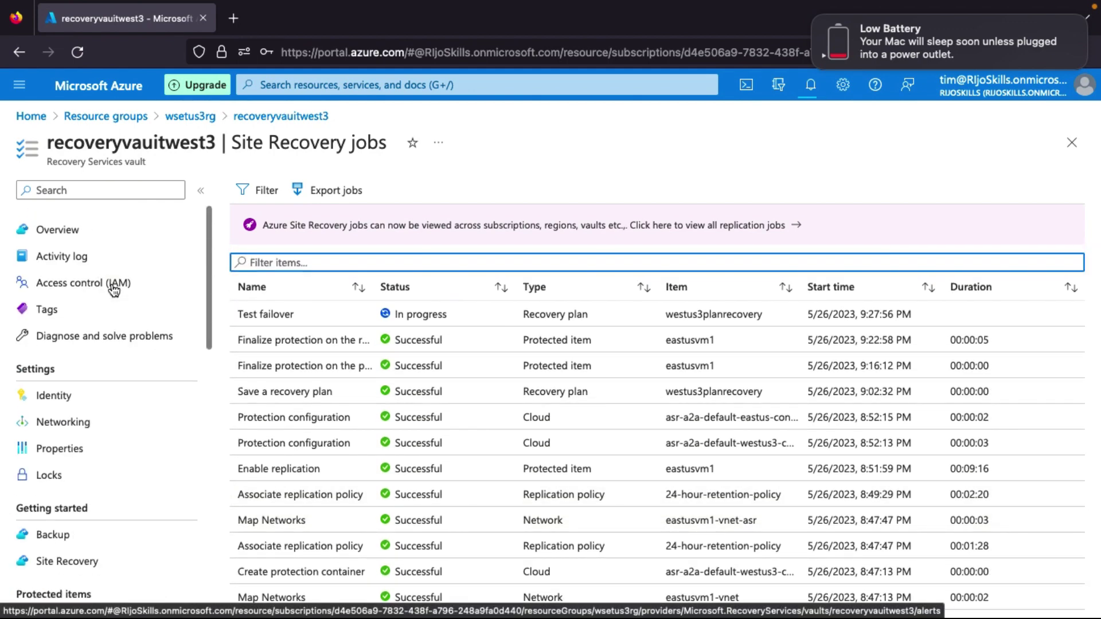
scroll(114, 390, down, 10)
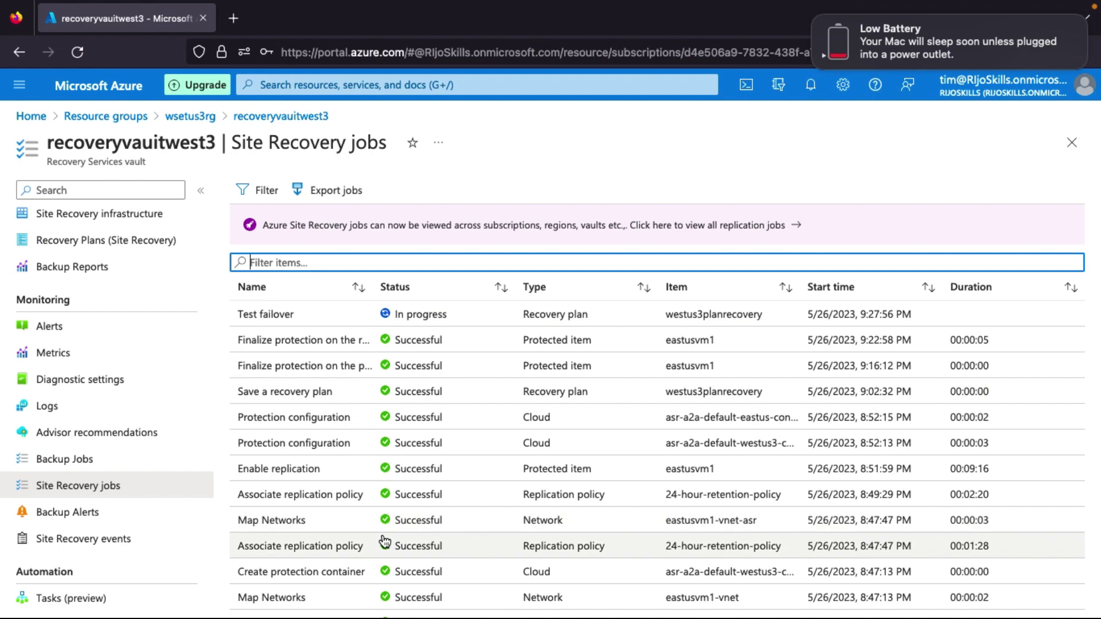
scroll(436, 545, down, 1)
scroll(419, 412, up, 1)
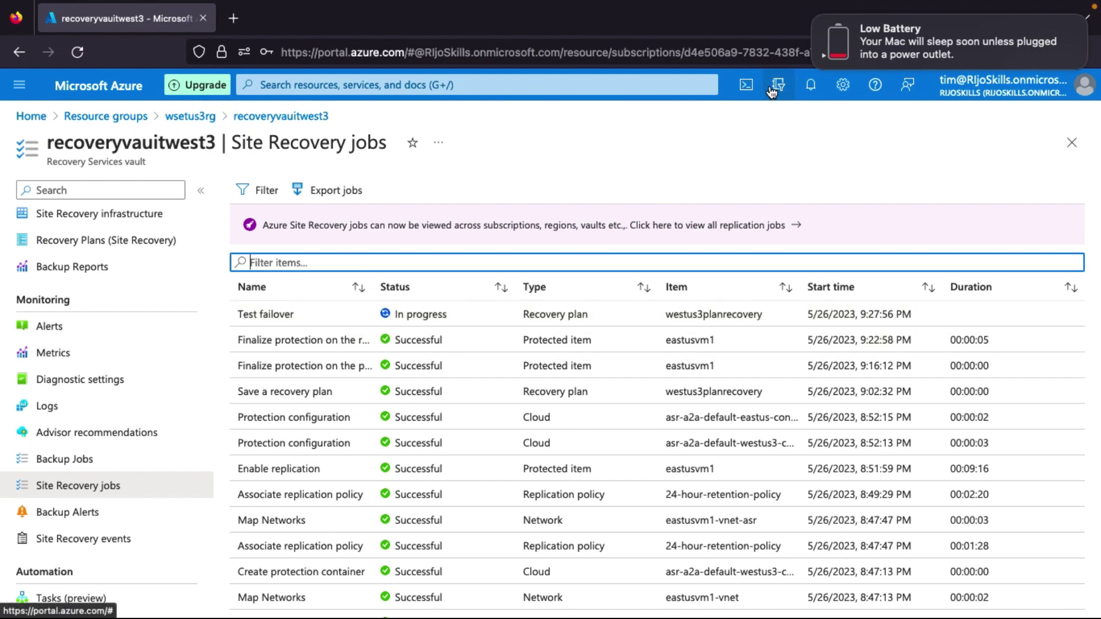
click(810, 89)
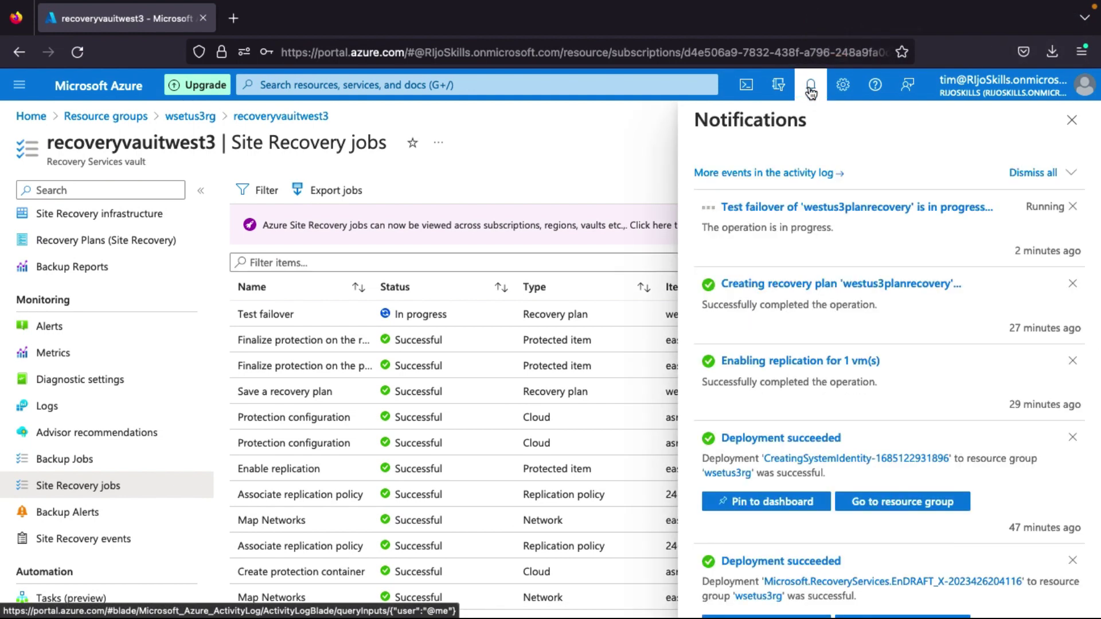
click(856, 207)
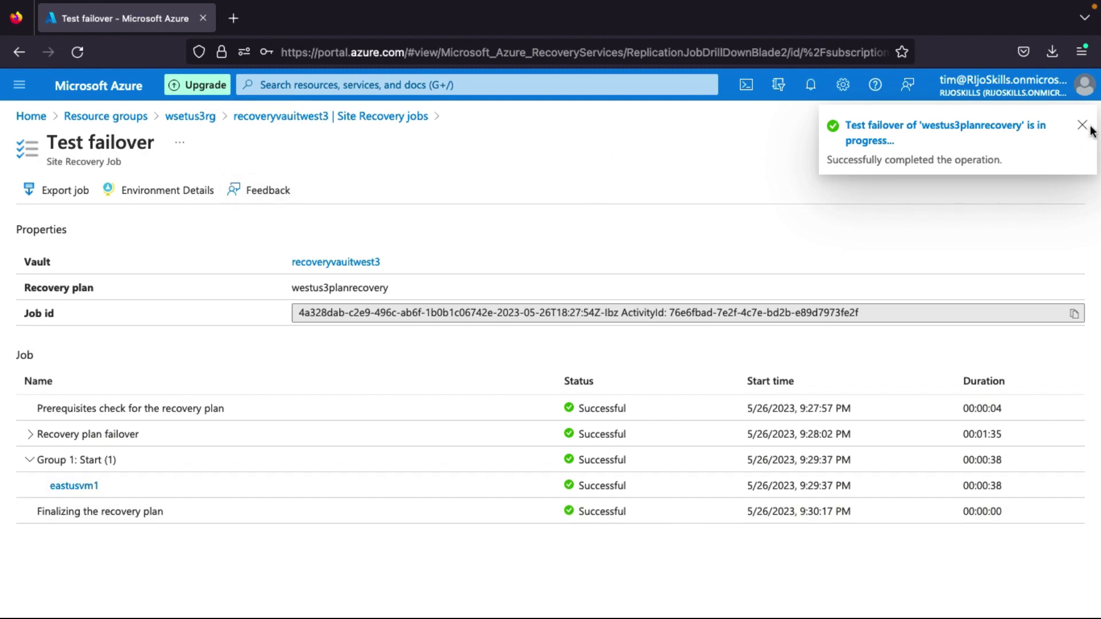
Go back to wsetus3rg and open recoveryvaultwest3's Replicated items list.
click(205, 117)
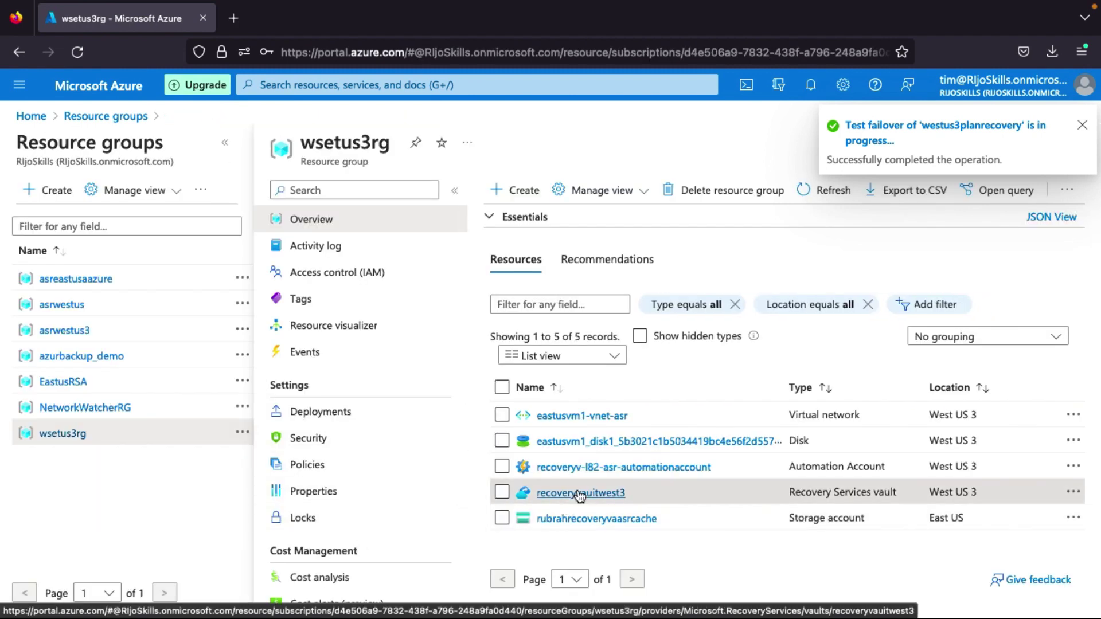
click(576, 492)
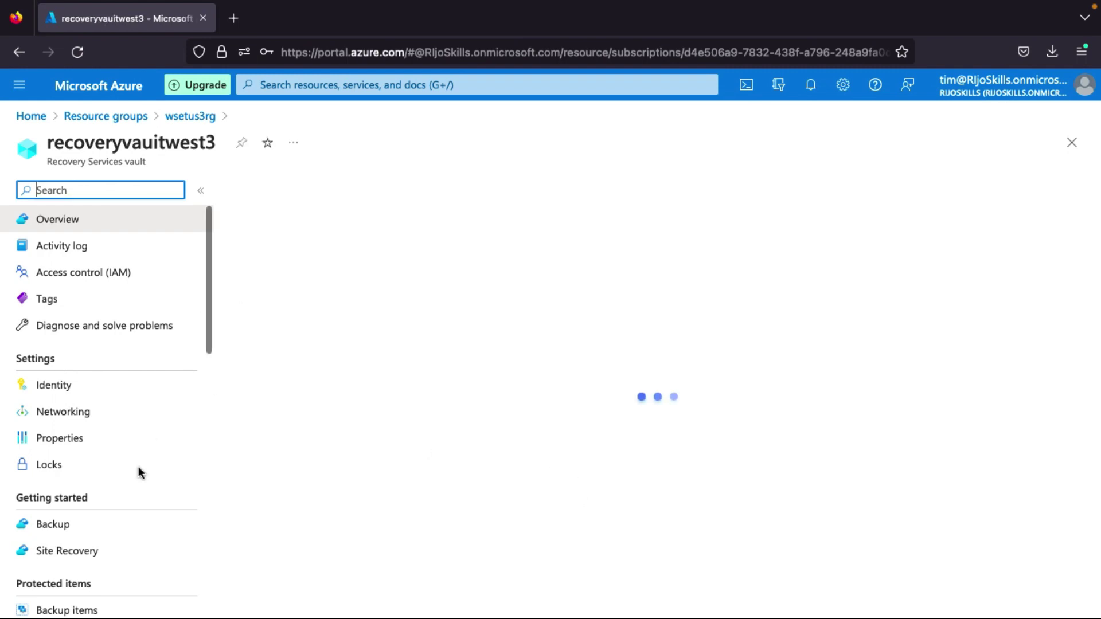
scroll(138, 484, down, 3)
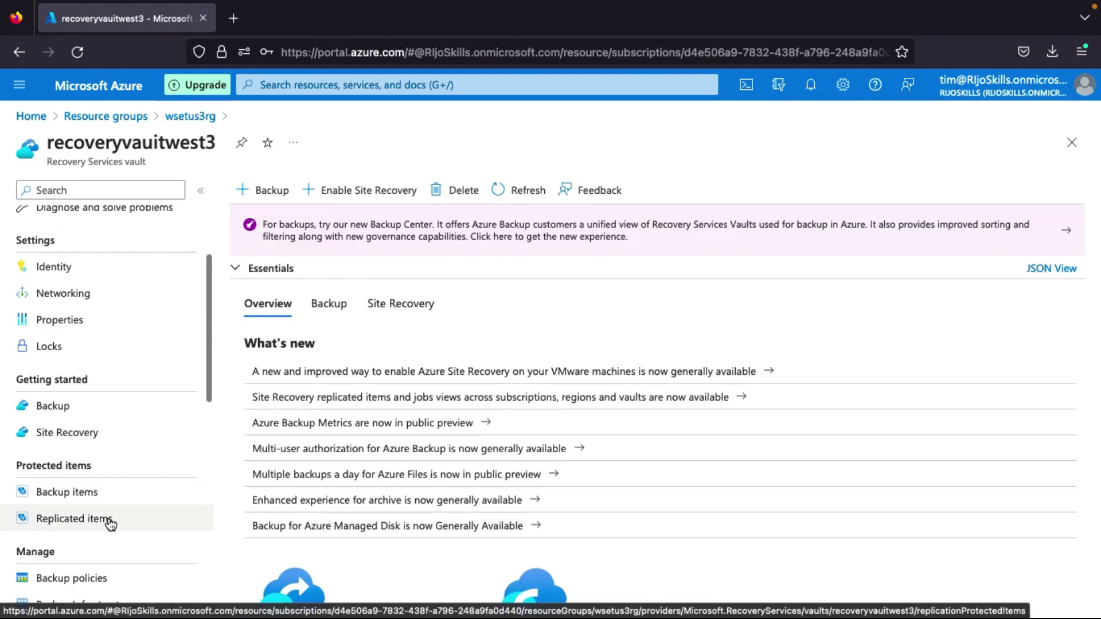
click(109, 518)
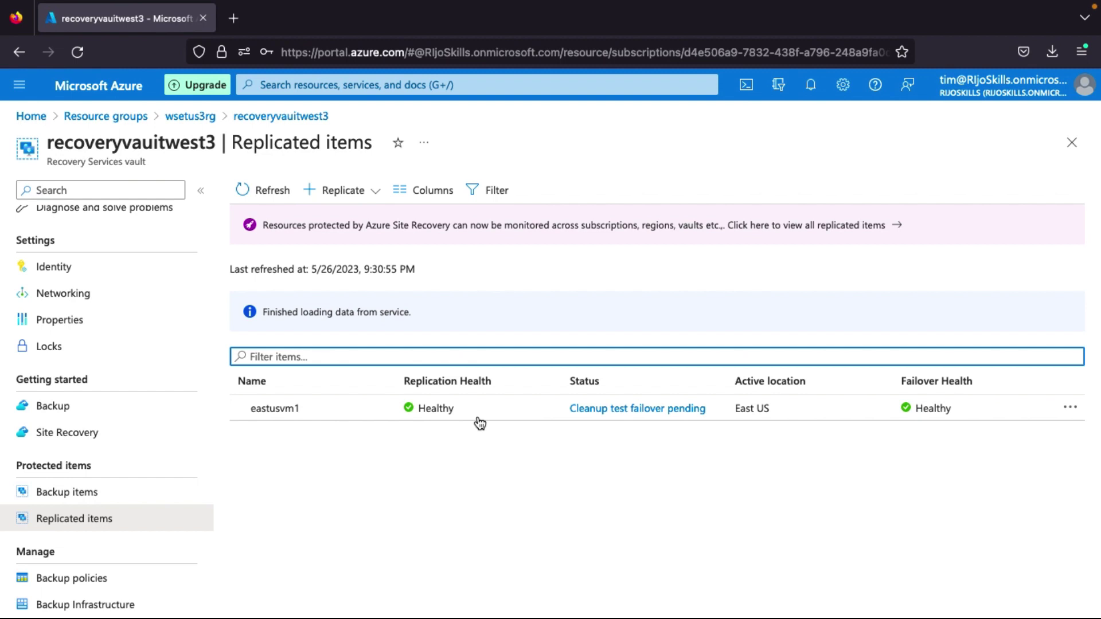
Review eastusvm1's test failover job with Group 1: Start expanded, then return to Replicated items.
click(448, 404)
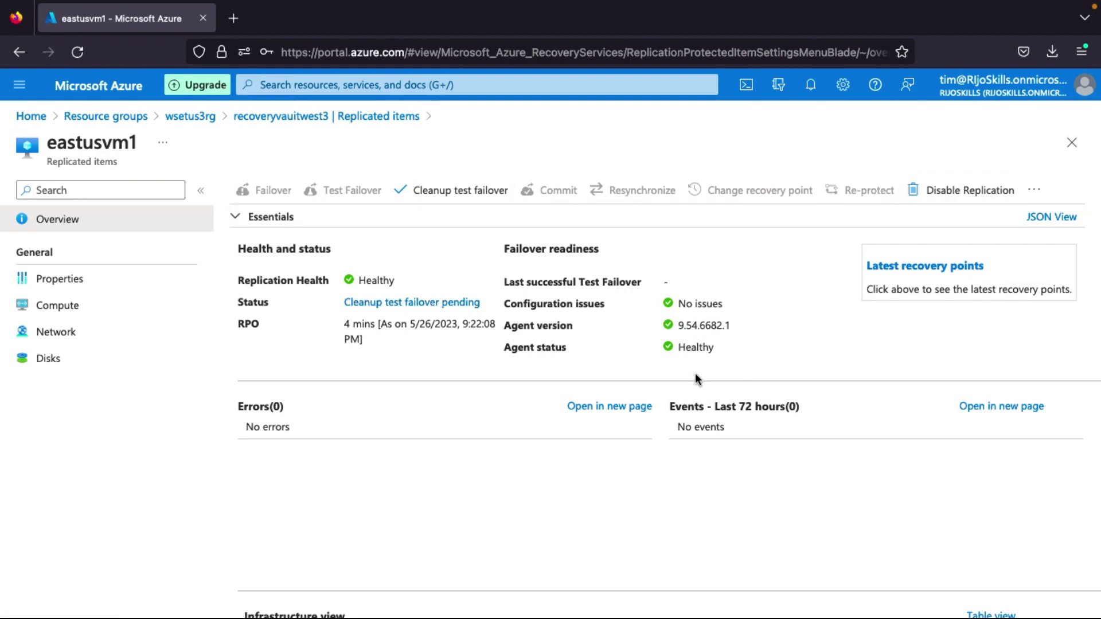
click(398, 304)
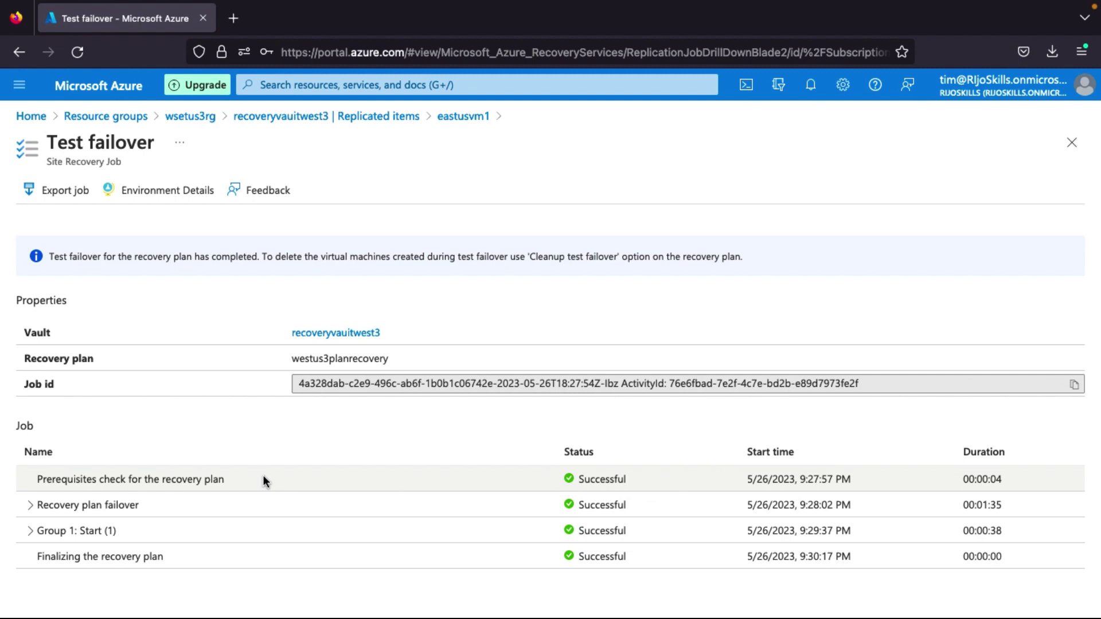
click(30, 530)
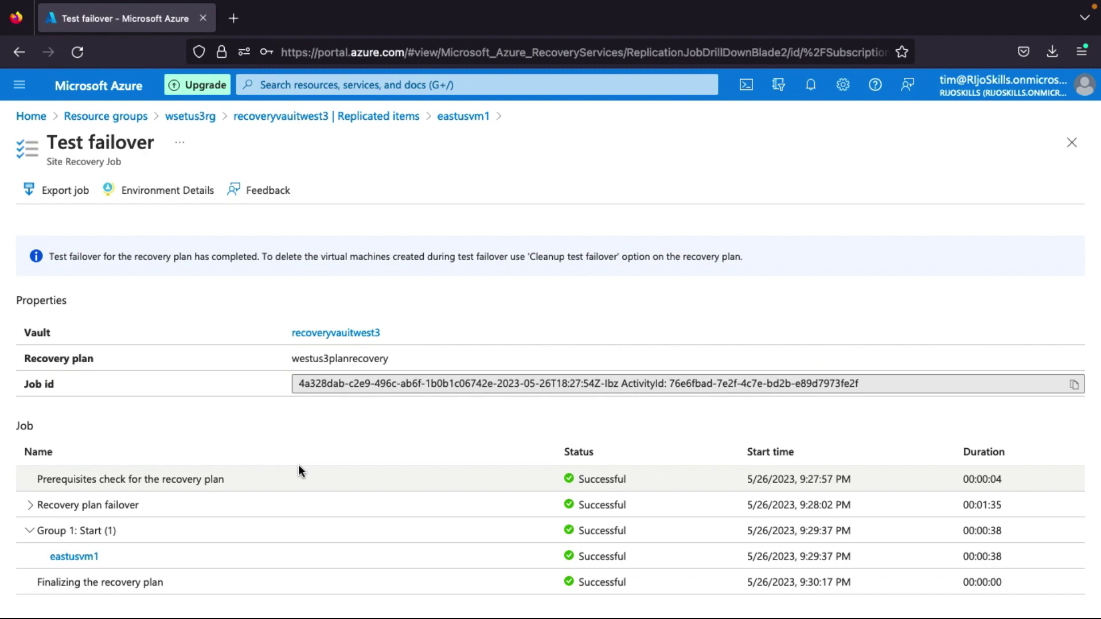
click(252, 116)
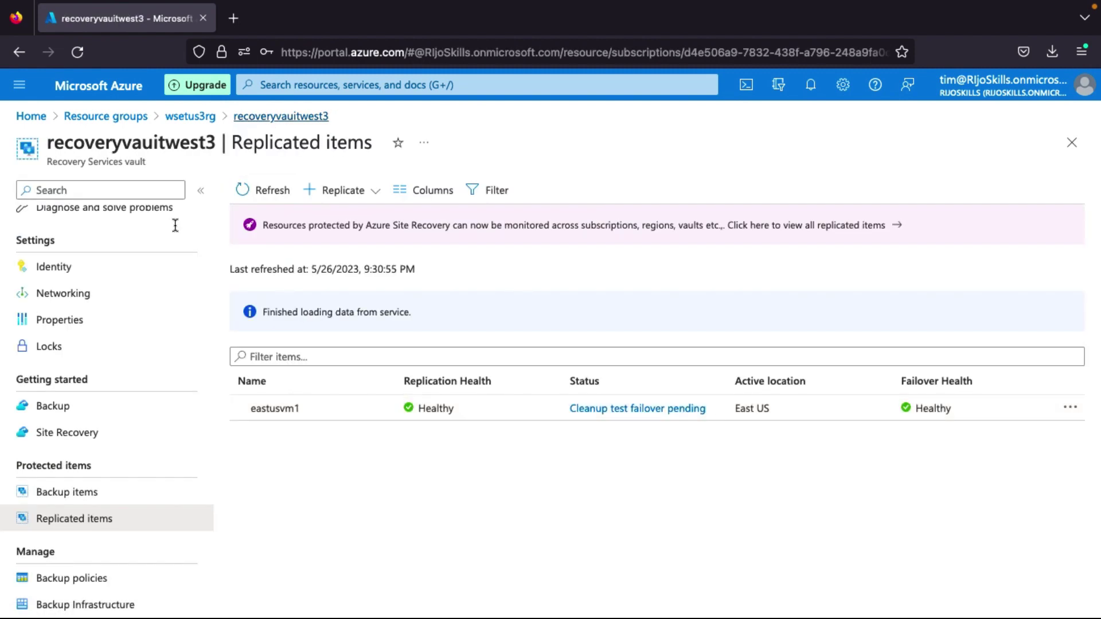
Run Cleanup test failover on westus3planrecovery with 'Testing is complete' ticked to delete test VMs.
scroll(36, 602, down, 3)
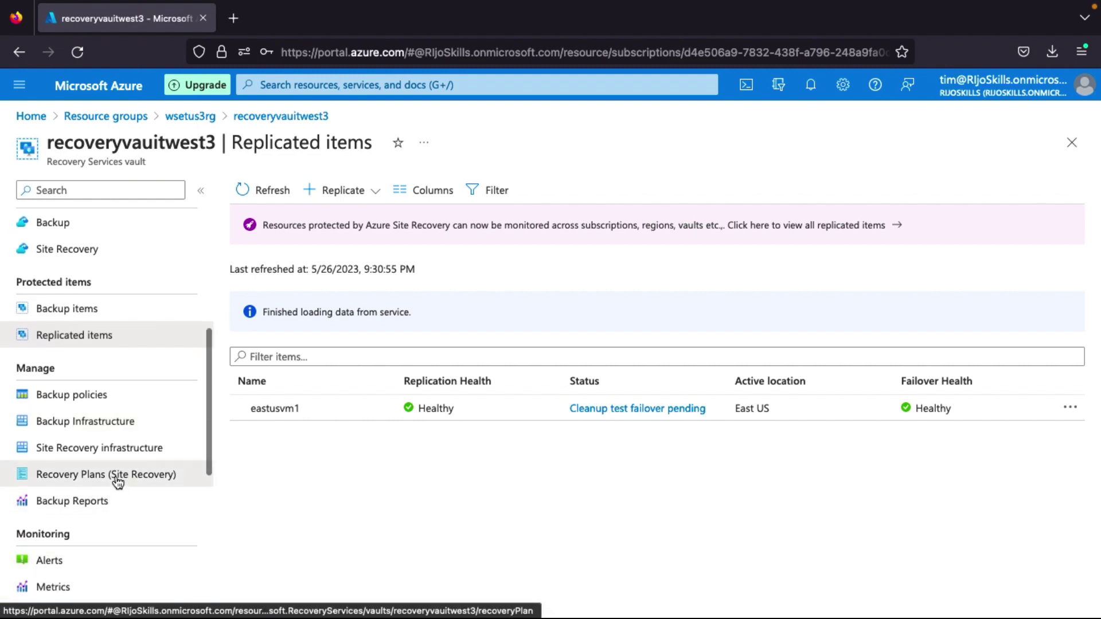
click(118, 482)
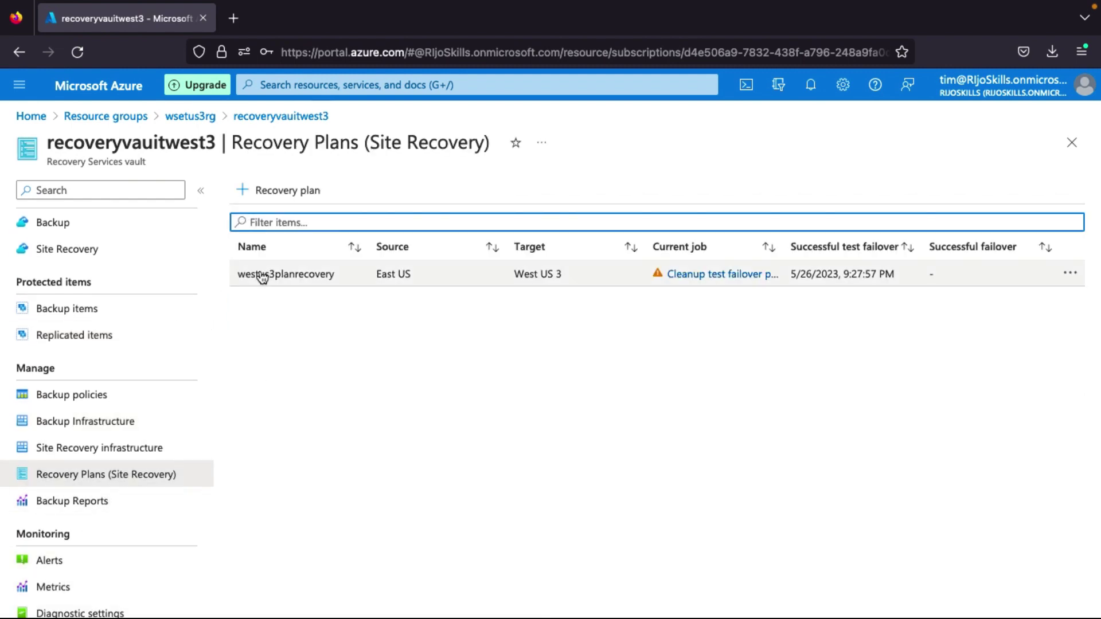
click(307, 279)
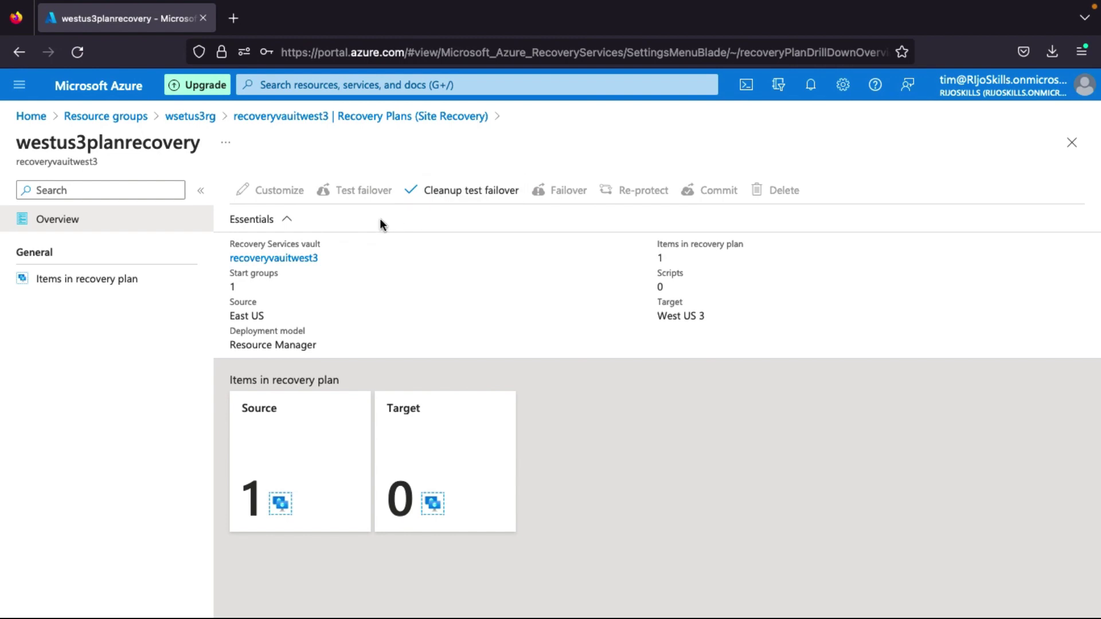
click(480, 189)
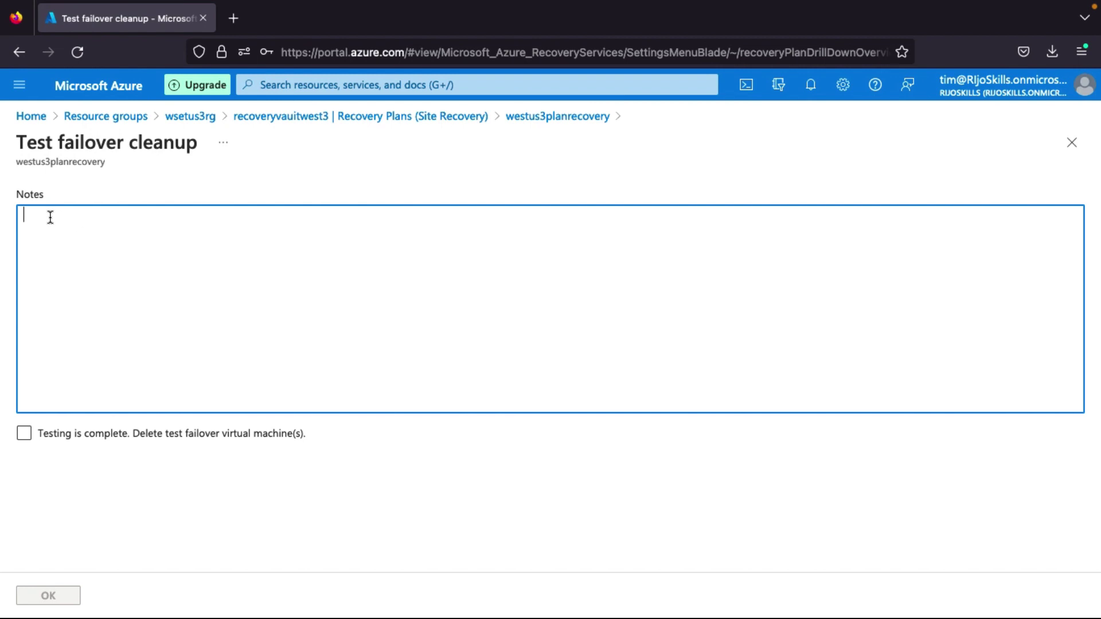
click(23, 434)
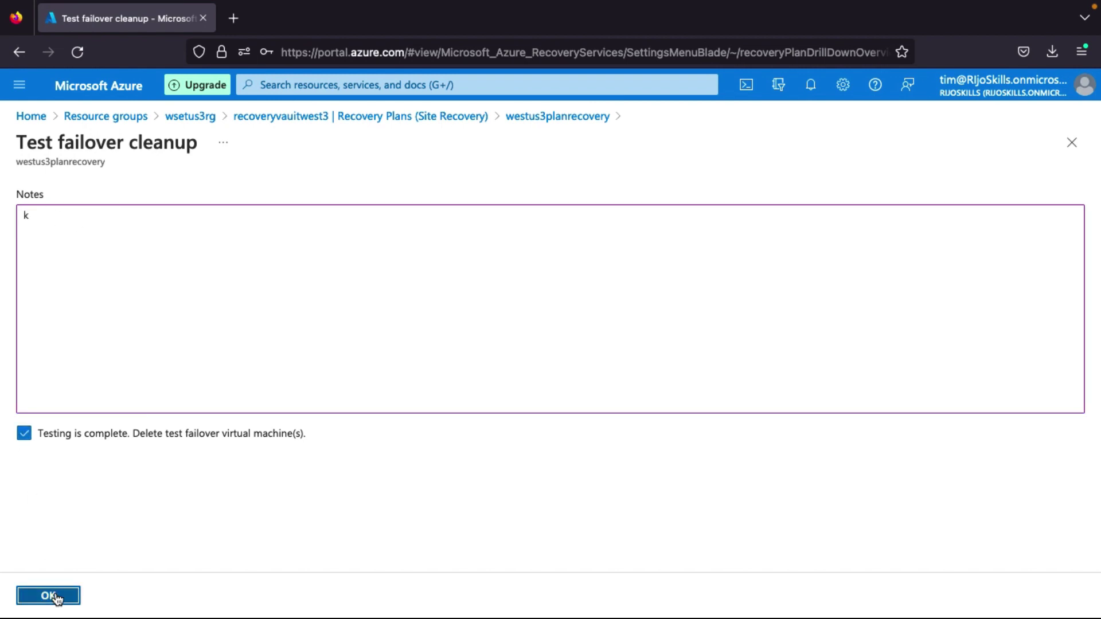
click(48, 595)
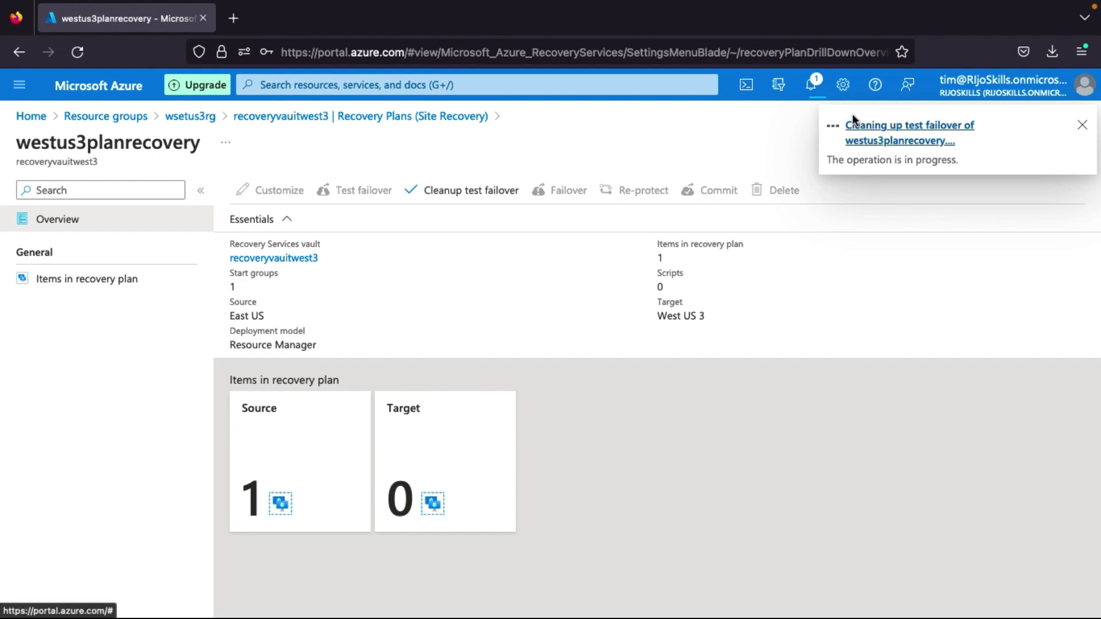
click(108, 91)
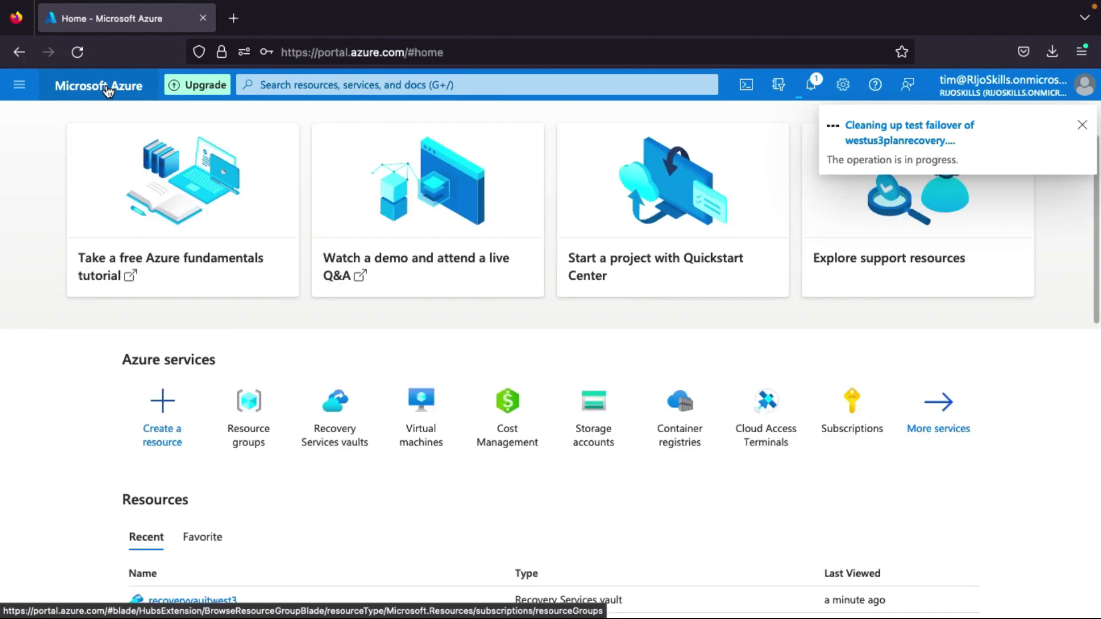
Check the cleanup notification and refresh the Virtual machines list to see eastusvm1 and eastusvm1-test.
click(429, 406)
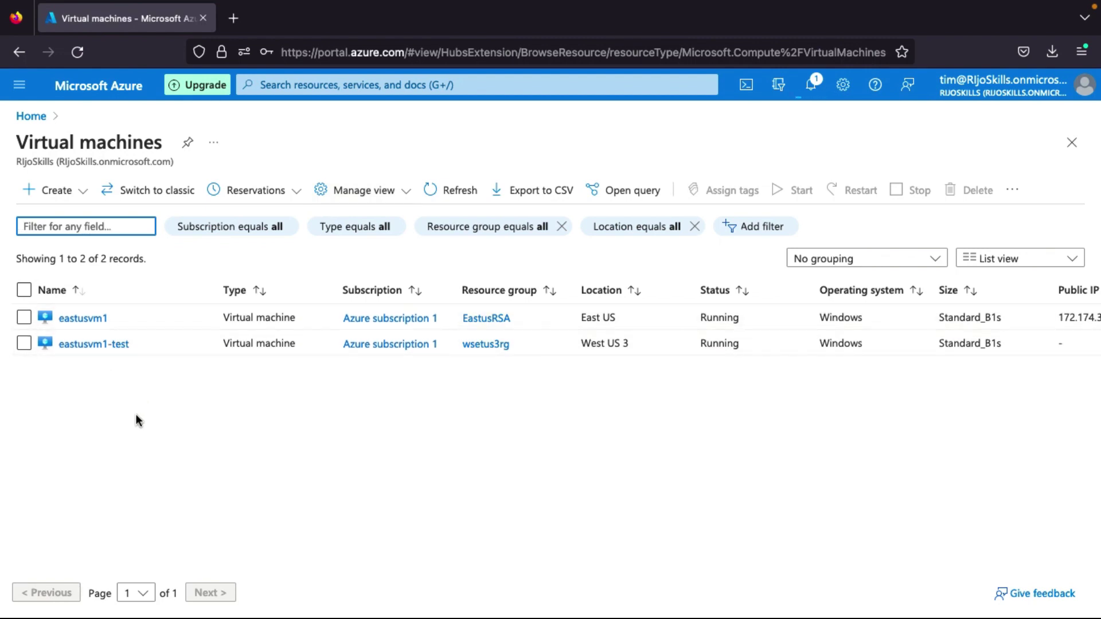
click(810, 82)
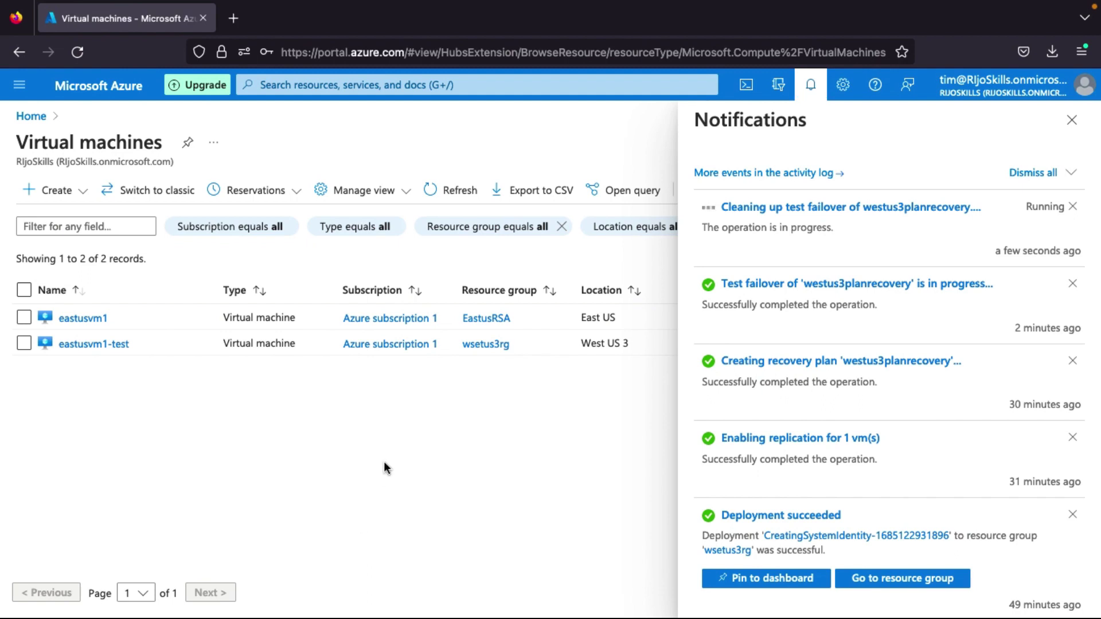
click(1071, 120)
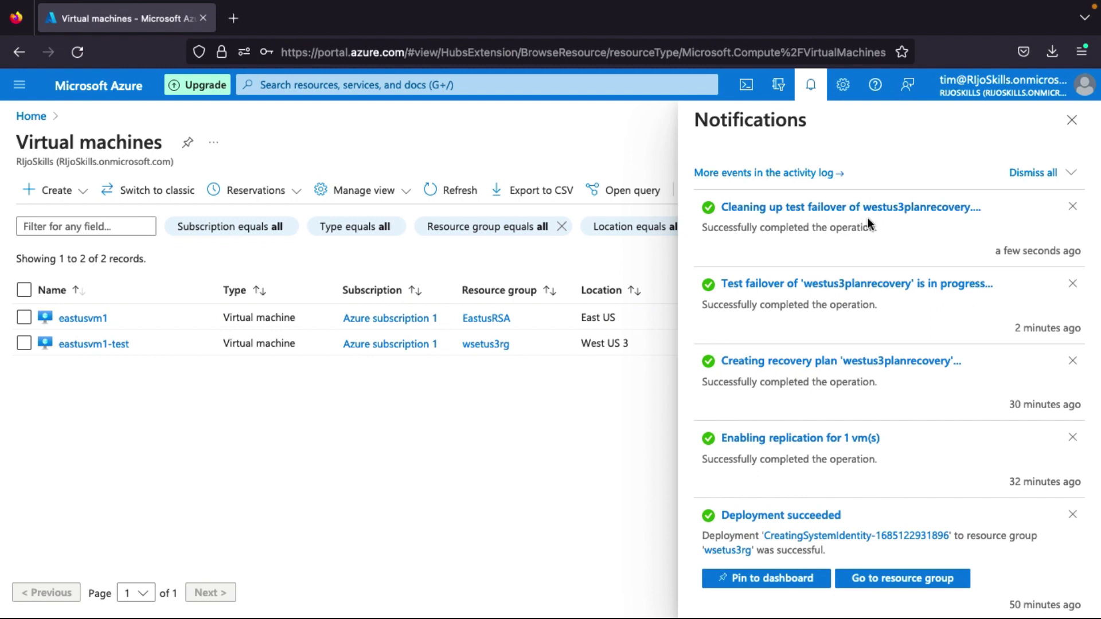
click(1072, 120)
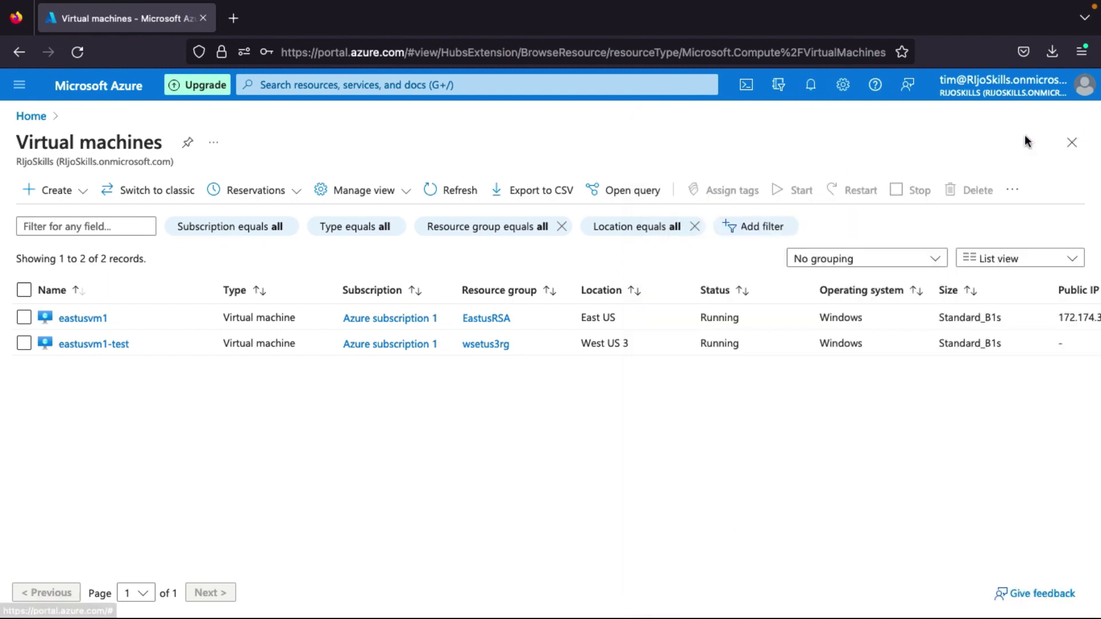
click(441, 195)
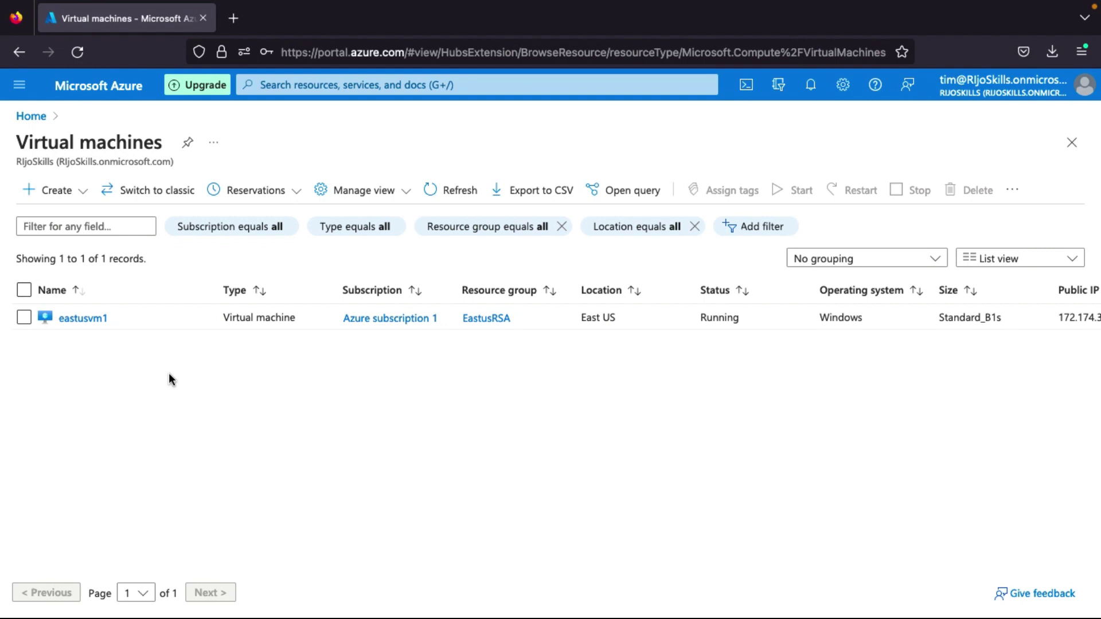
Go to Azure Home and show the Resource groups list.
click(122, 101)
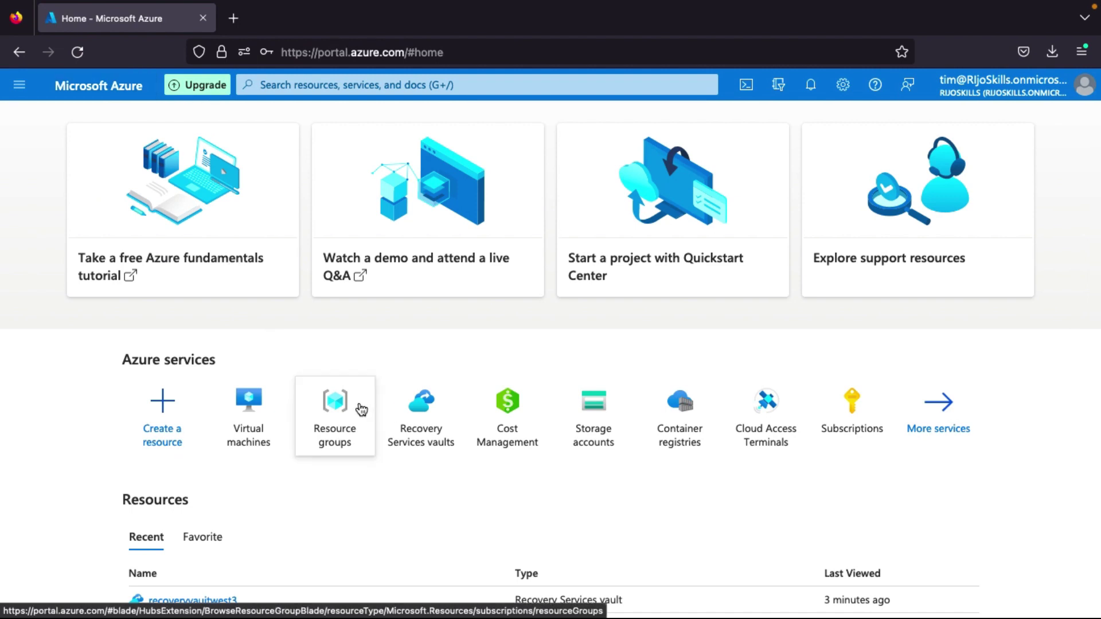
click(360, 410)
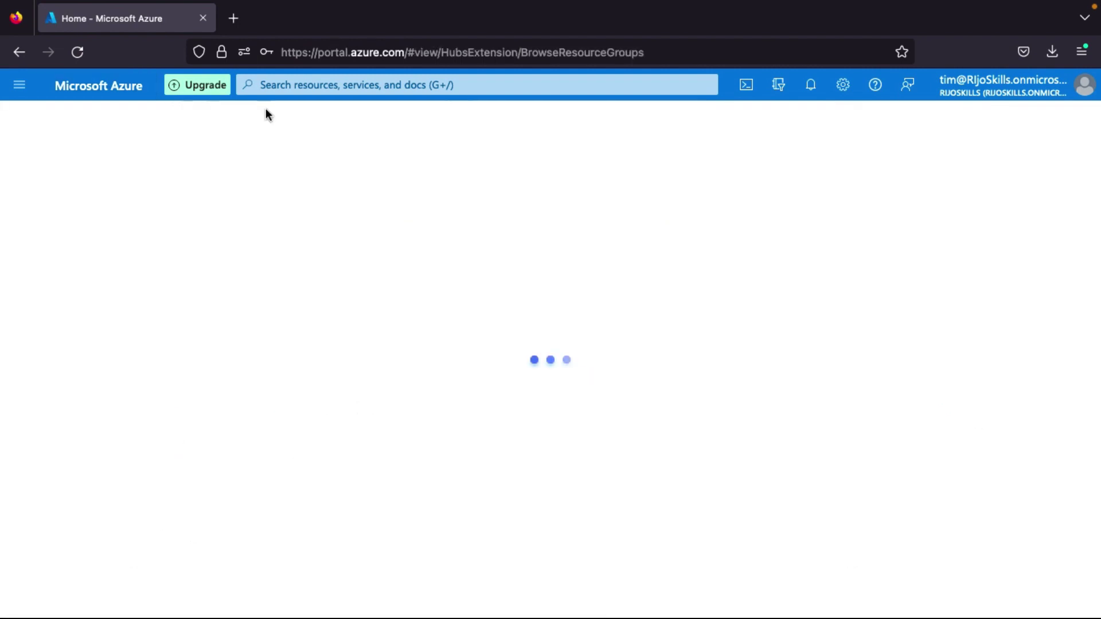
click(299, 84)
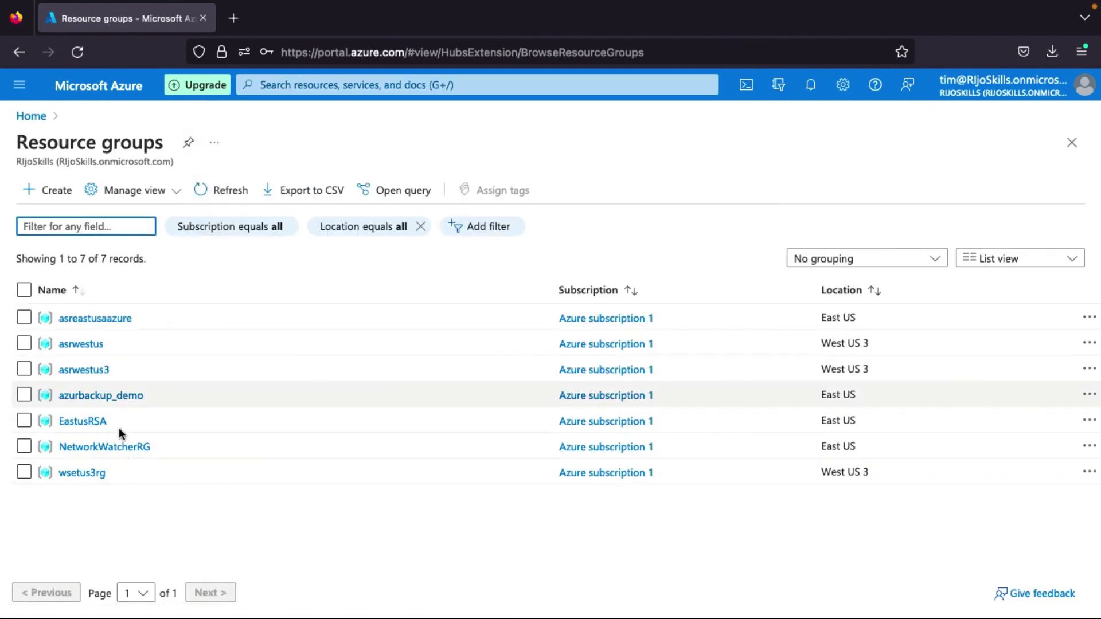
Open recoveryvaultwest3 from wsetus3rg and show its Recovery Plans (Site Recovery) page.
click(92, 473)
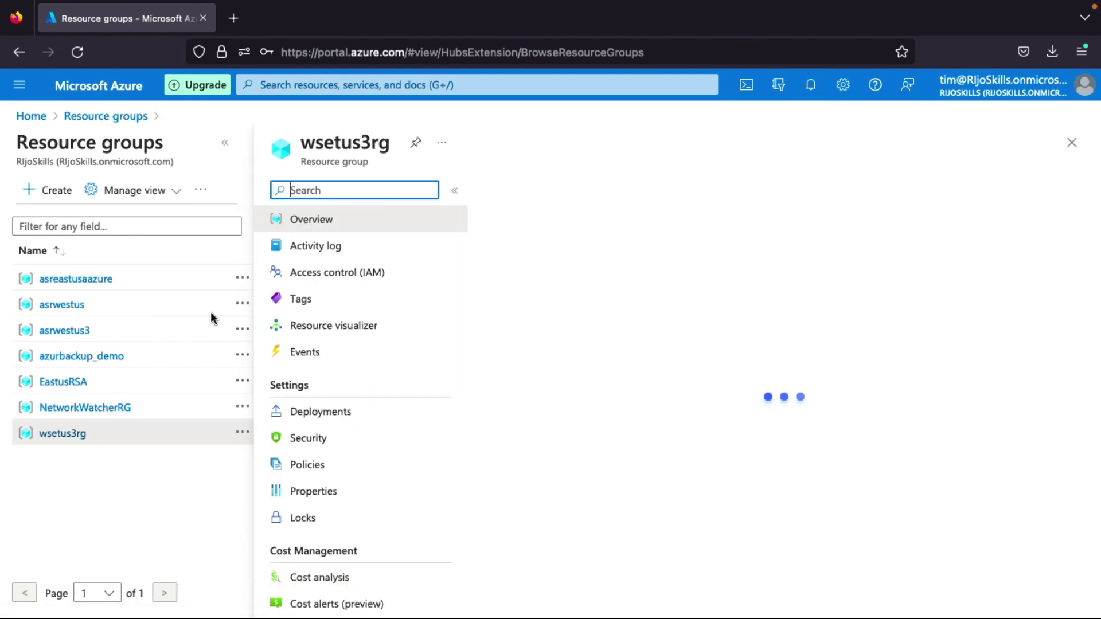
scroll(344, 507, down, 1)
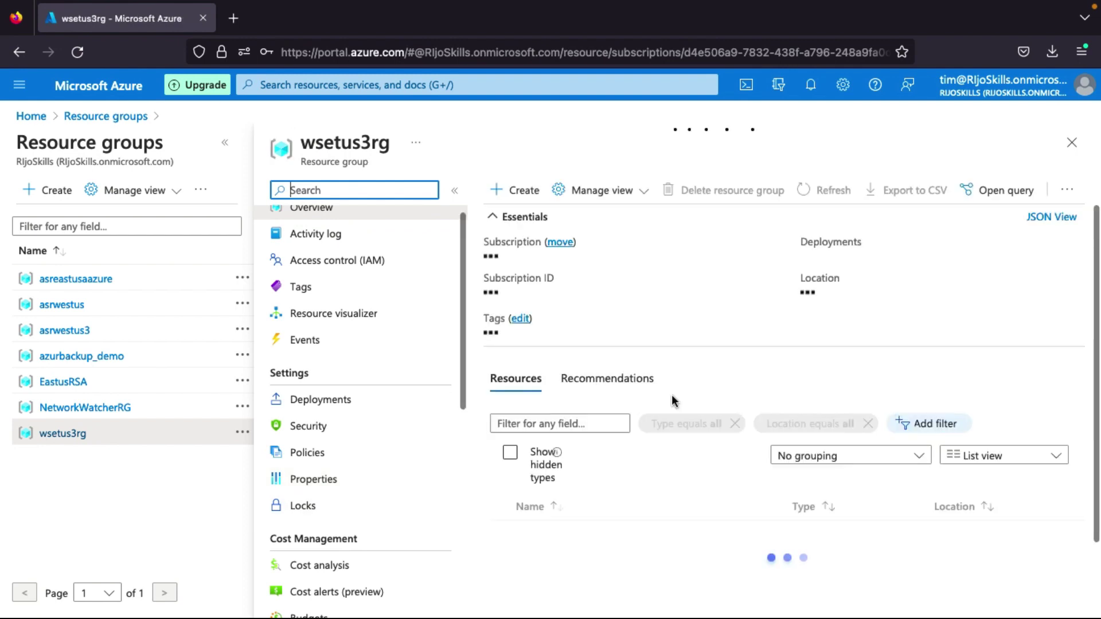
scroll(664, 489, down, 1)
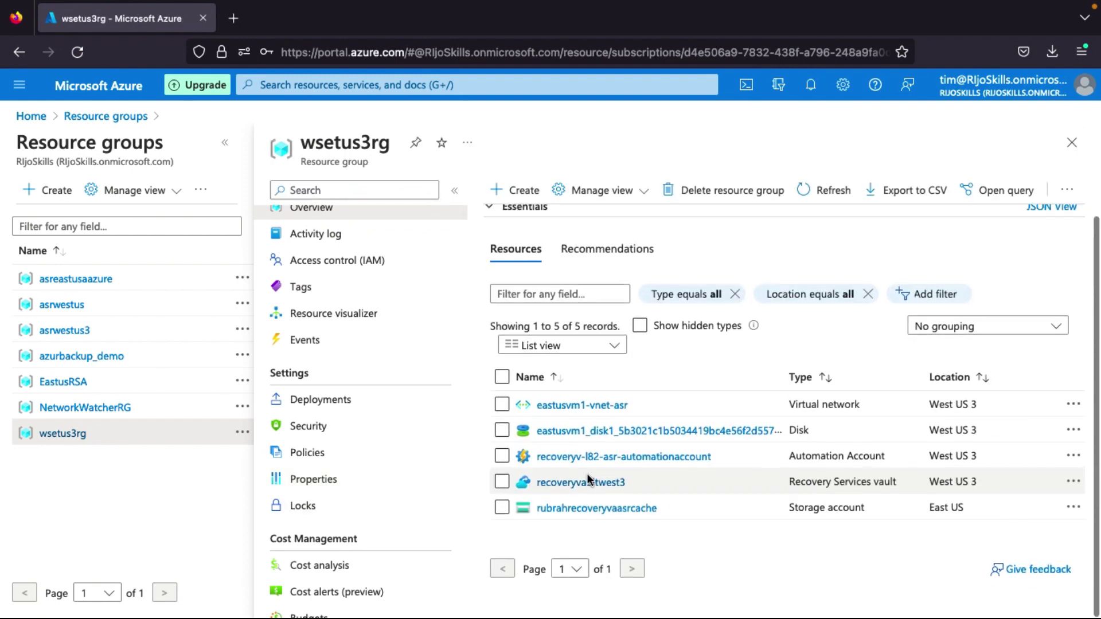
click(588, 483)
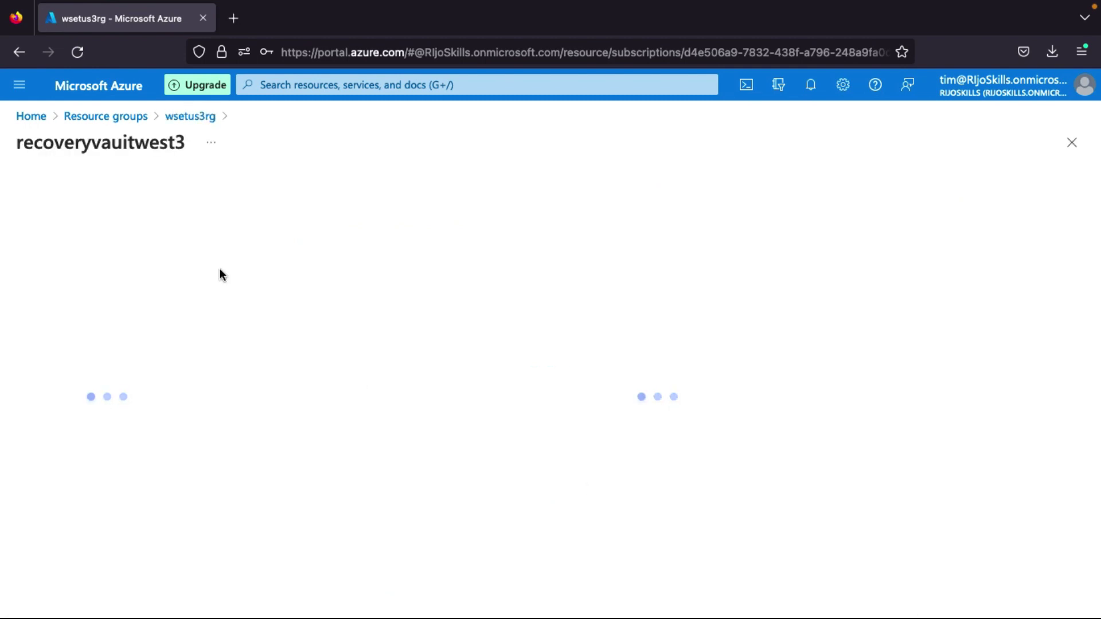
scroll(128, 464, down, 5)
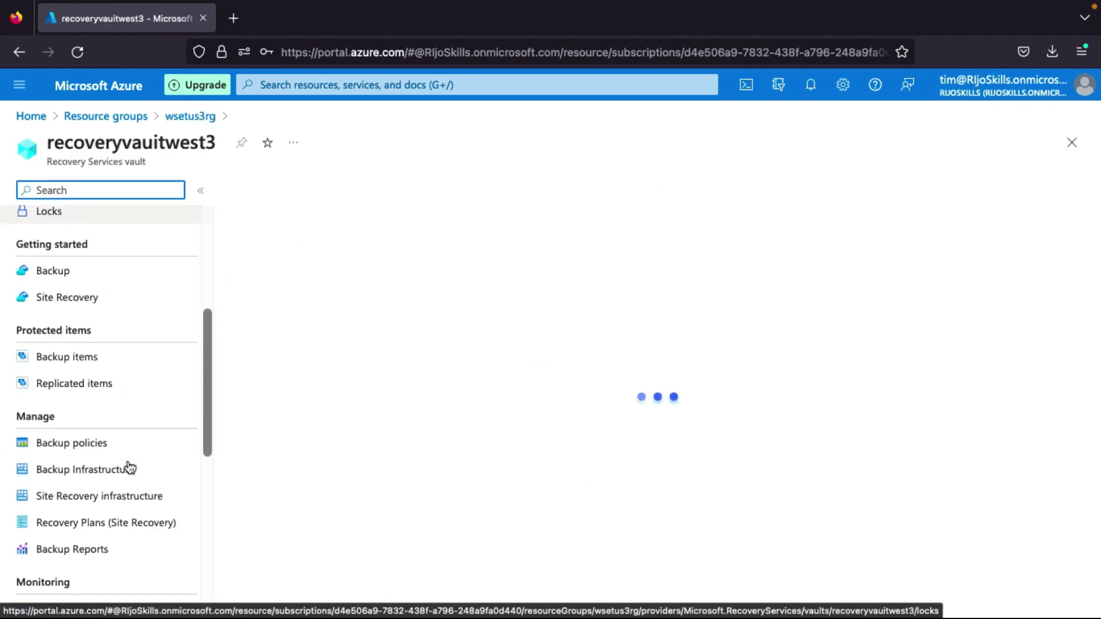
click(110, 533)
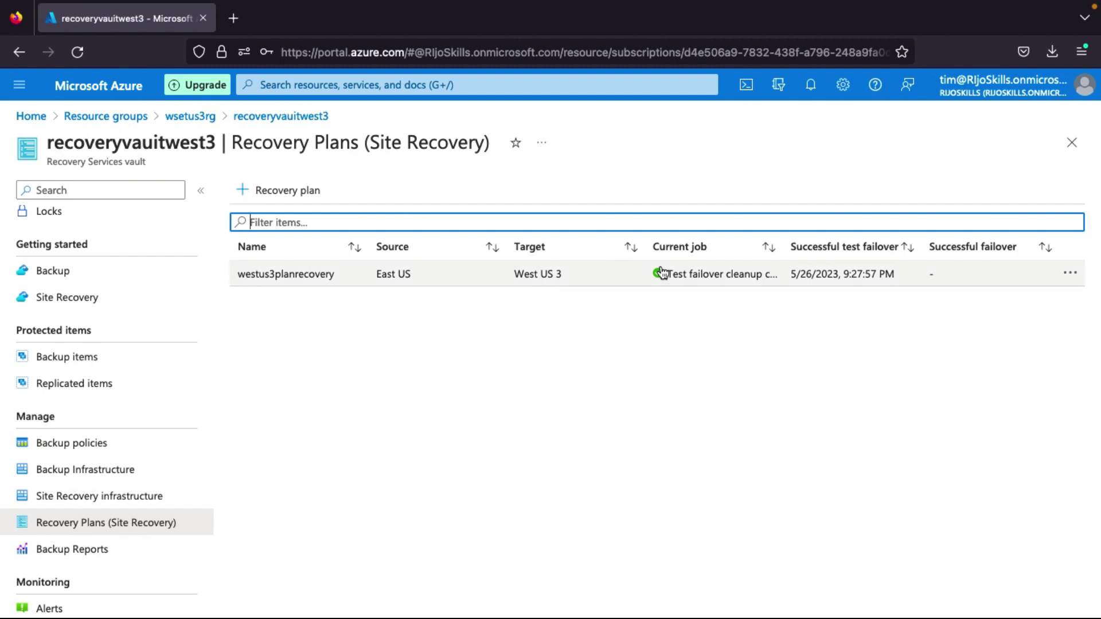
Customize westus3planrecovery and expand All groups failover and Group 1: Start to show eastusvm1.
click(499, 285)
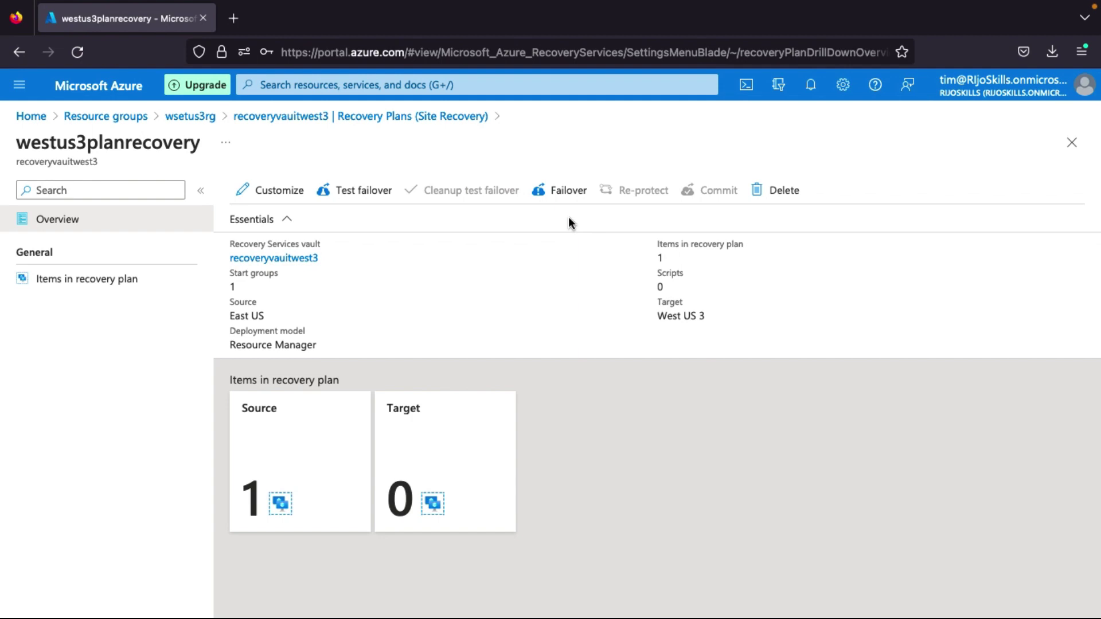
click(283, 192)
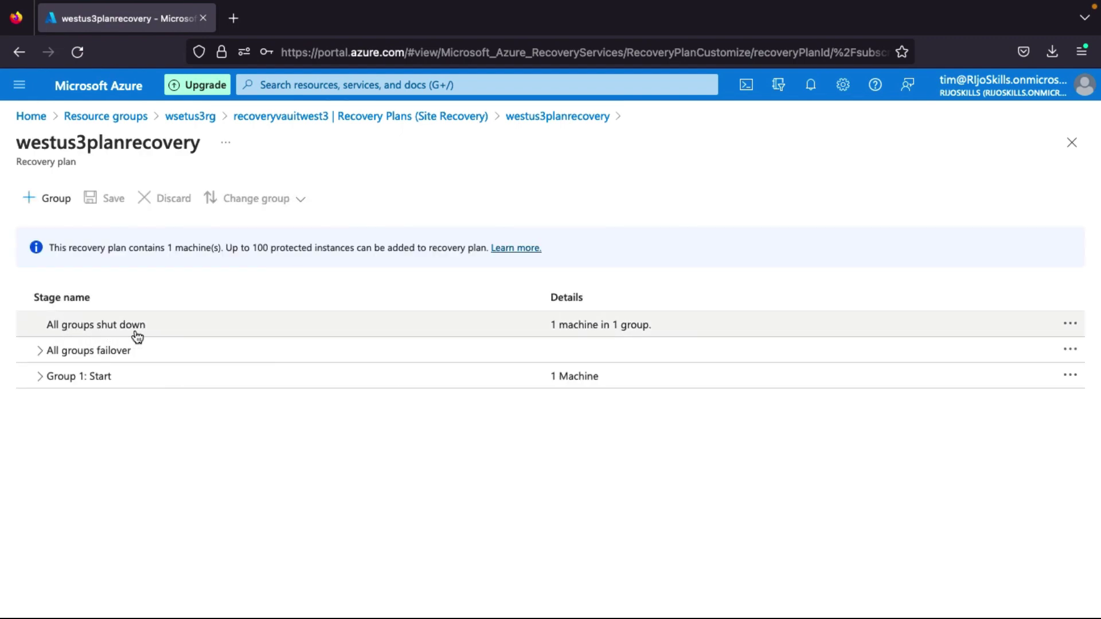
click(40, 351)
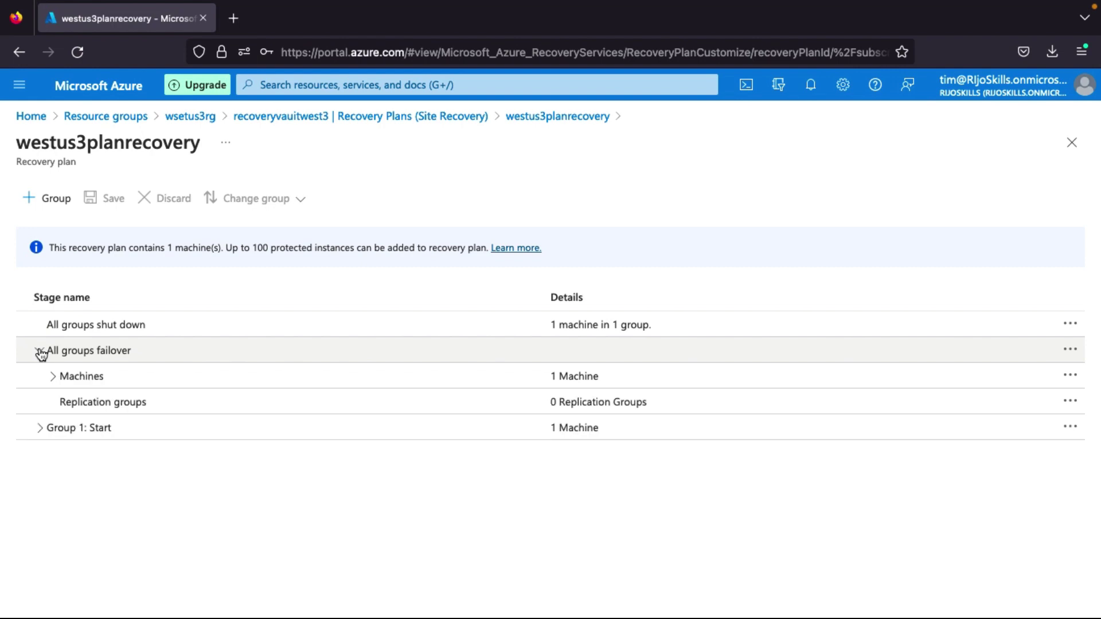
click(54, 377)
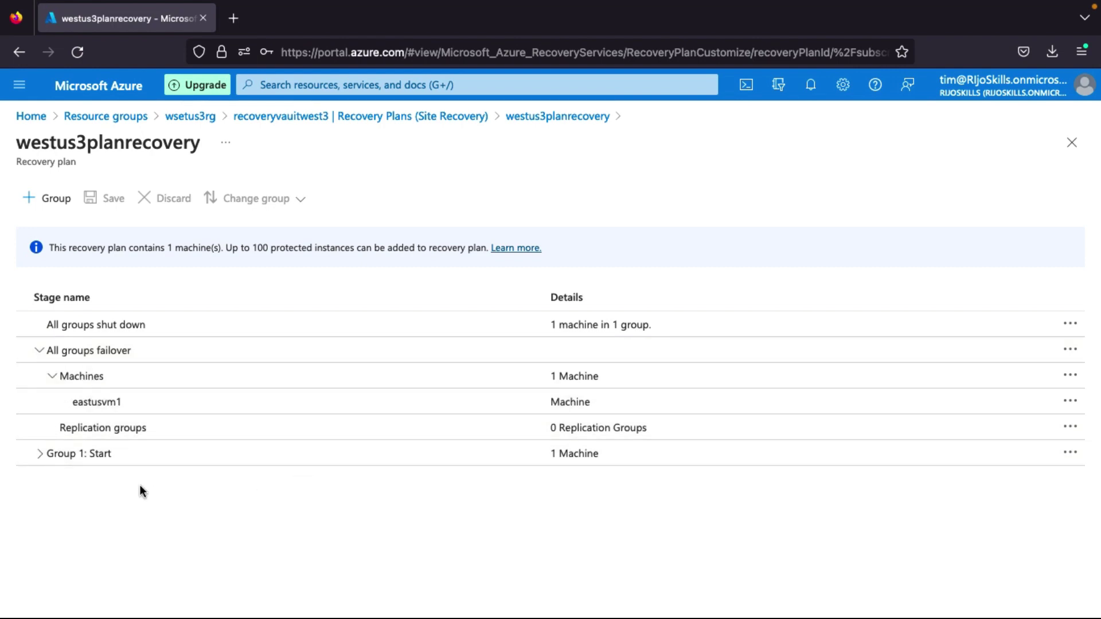
click(38, 454)
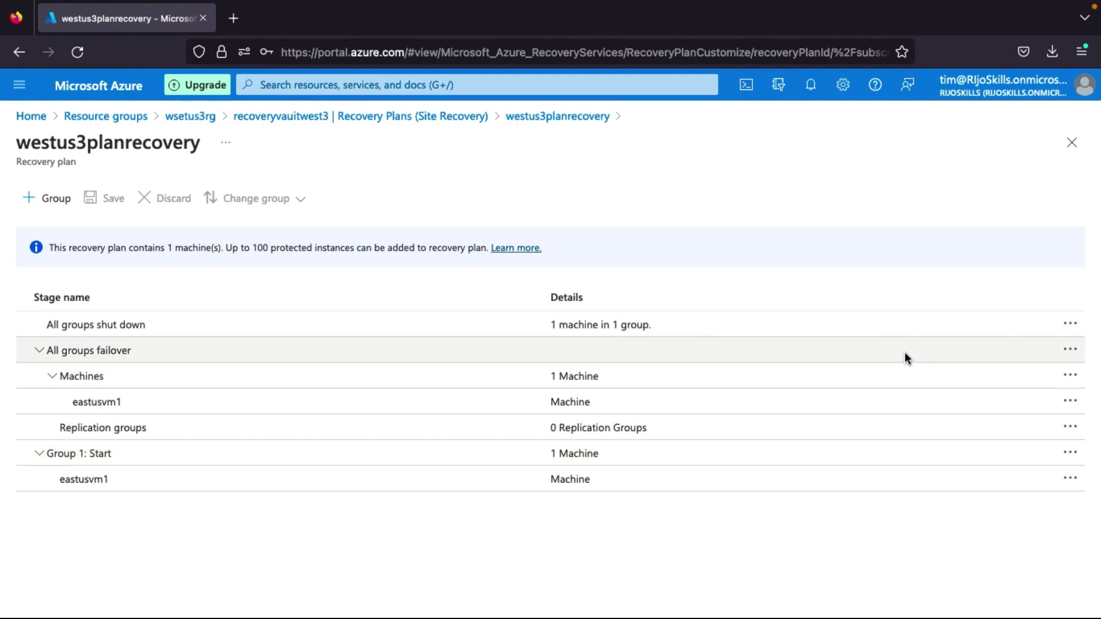
Inspect the action menus for Machines, eastusvm1 and All groups failover, then dismiss them.
click(1070, 379)
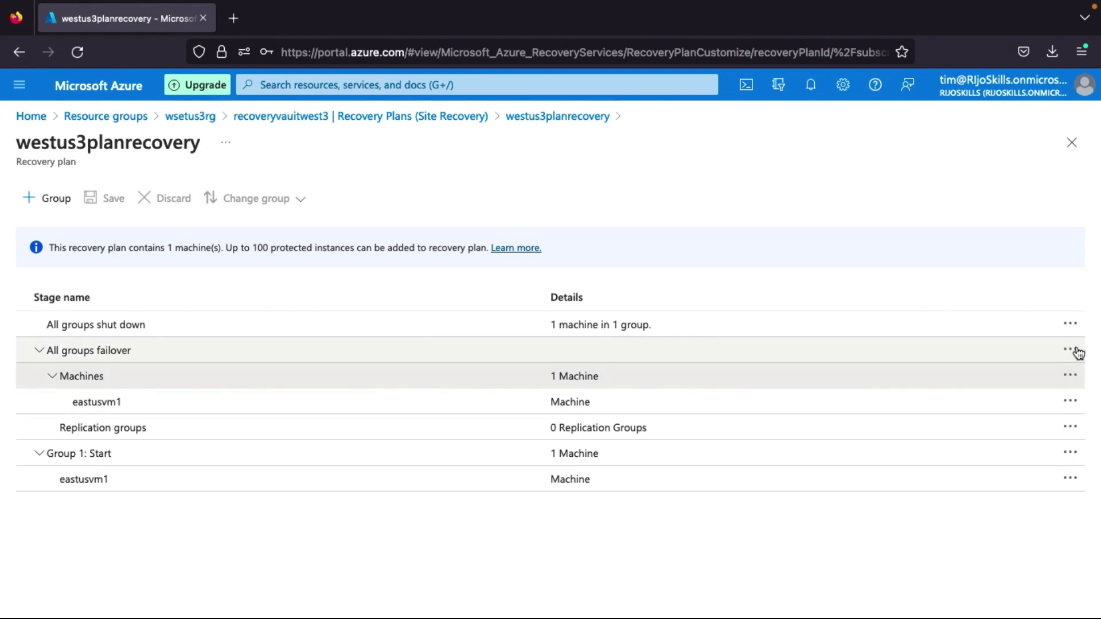
click(1070, 400)
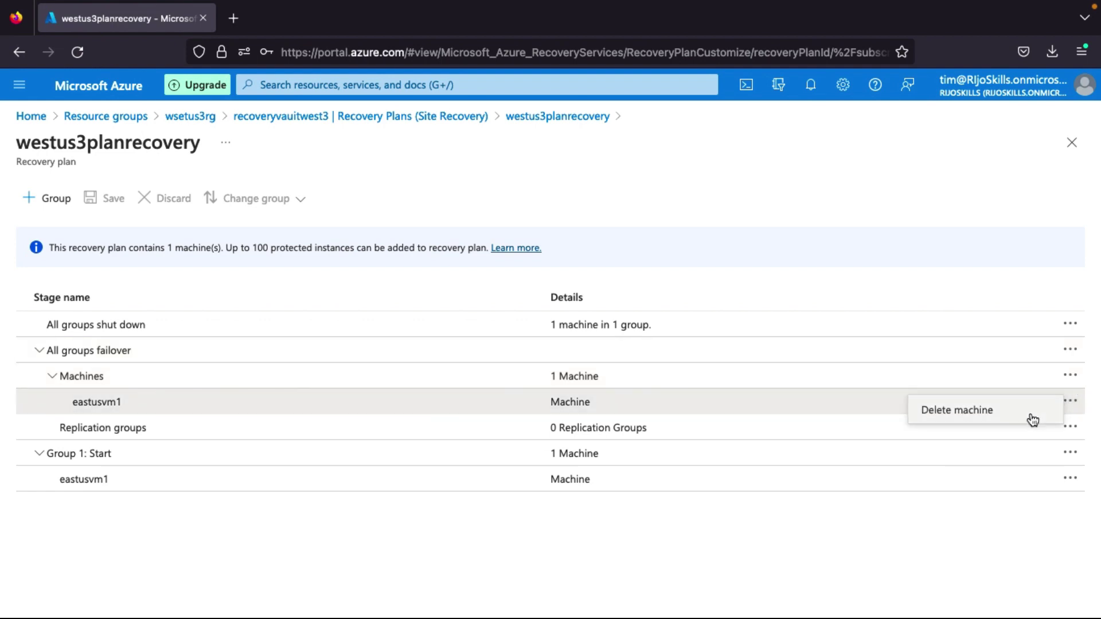
click(1070, 379)
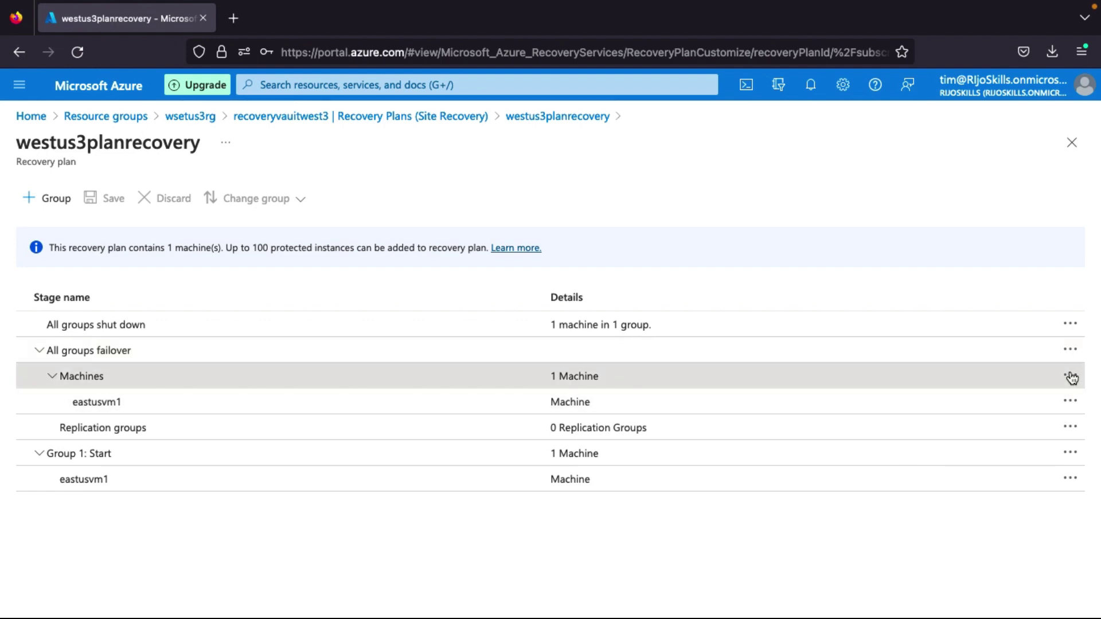
click(1070, 351)
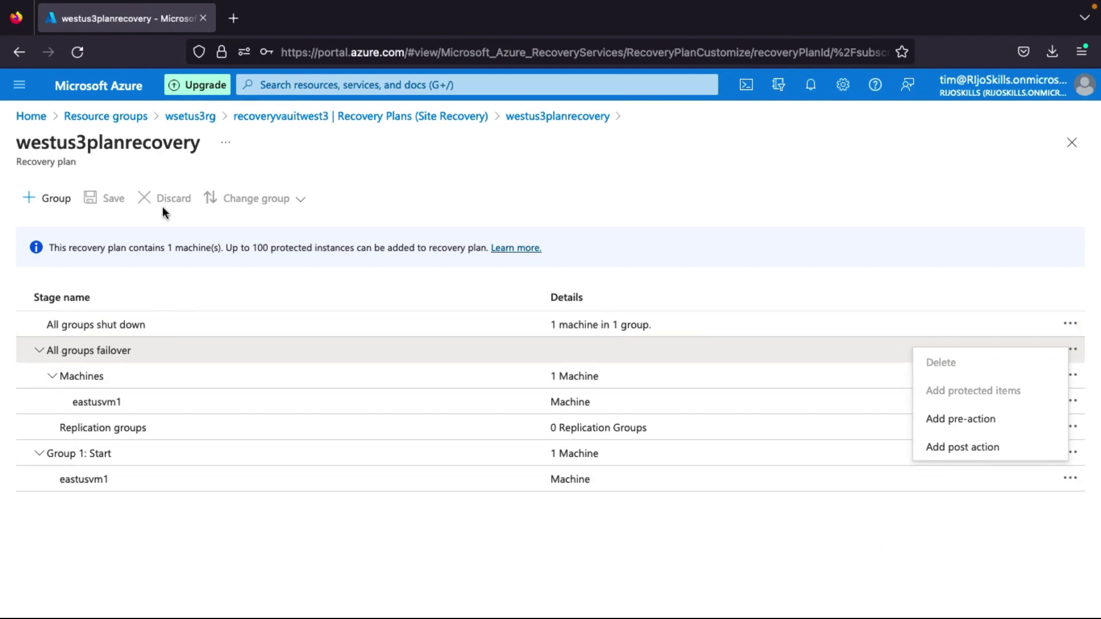
click(194, 552)
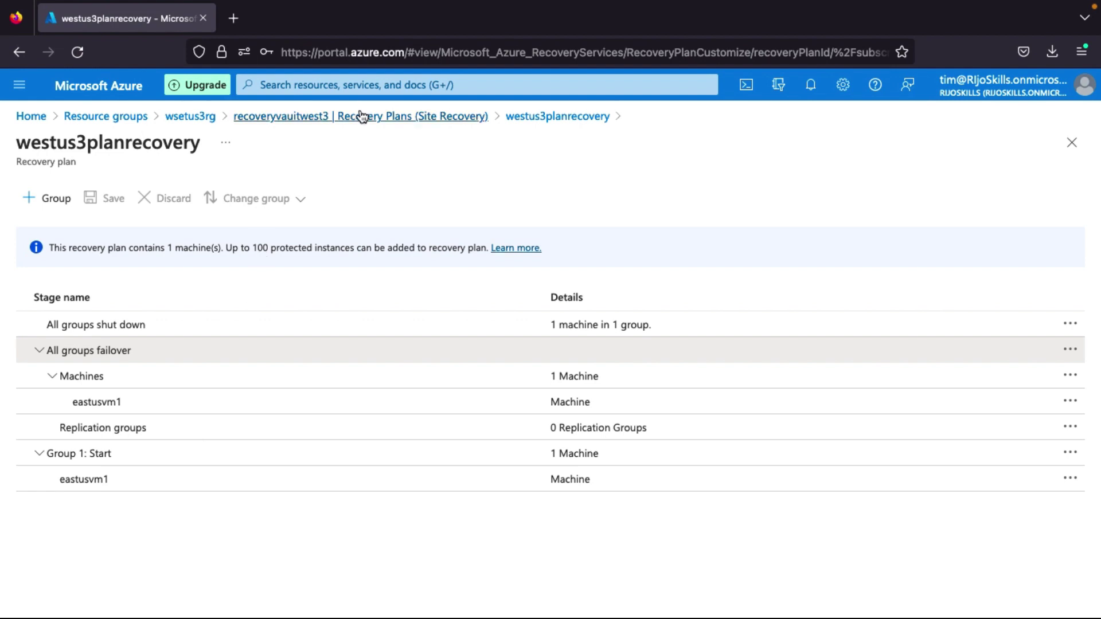
Fail over westus3planrecovery from East US to West US 3 using Latest processed (low RTO).
click(323, 117)
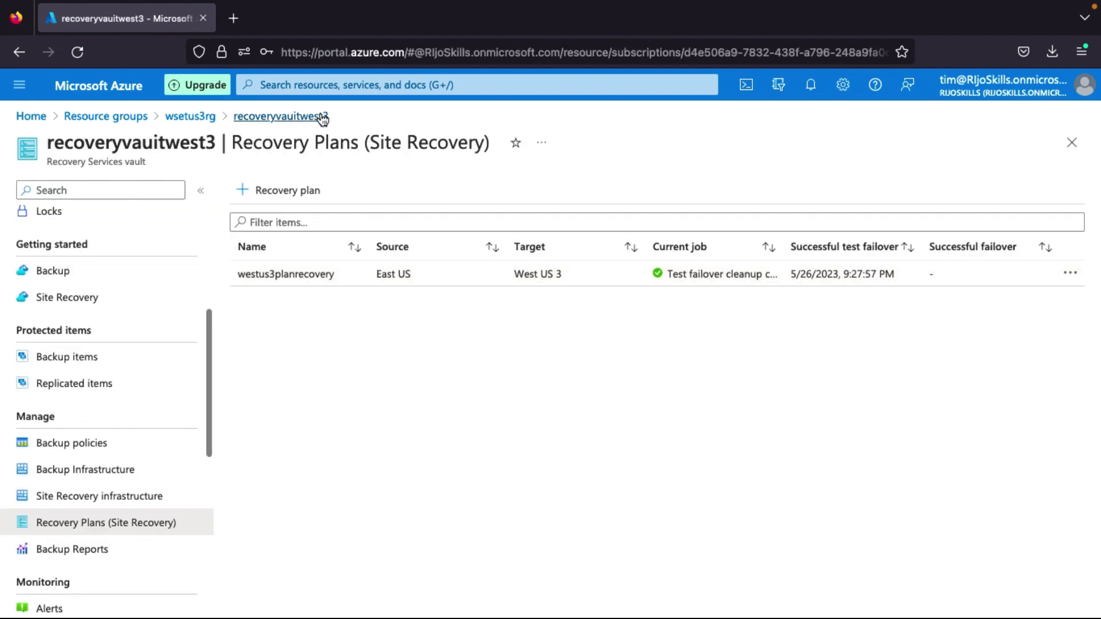
click(340, 271)
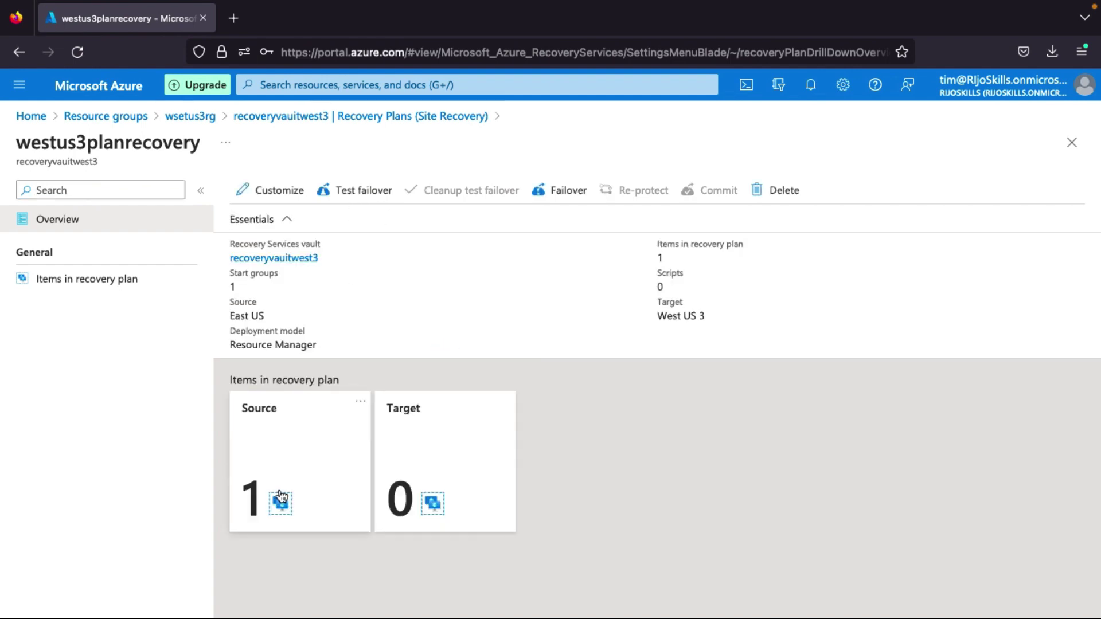
click(568, 194)
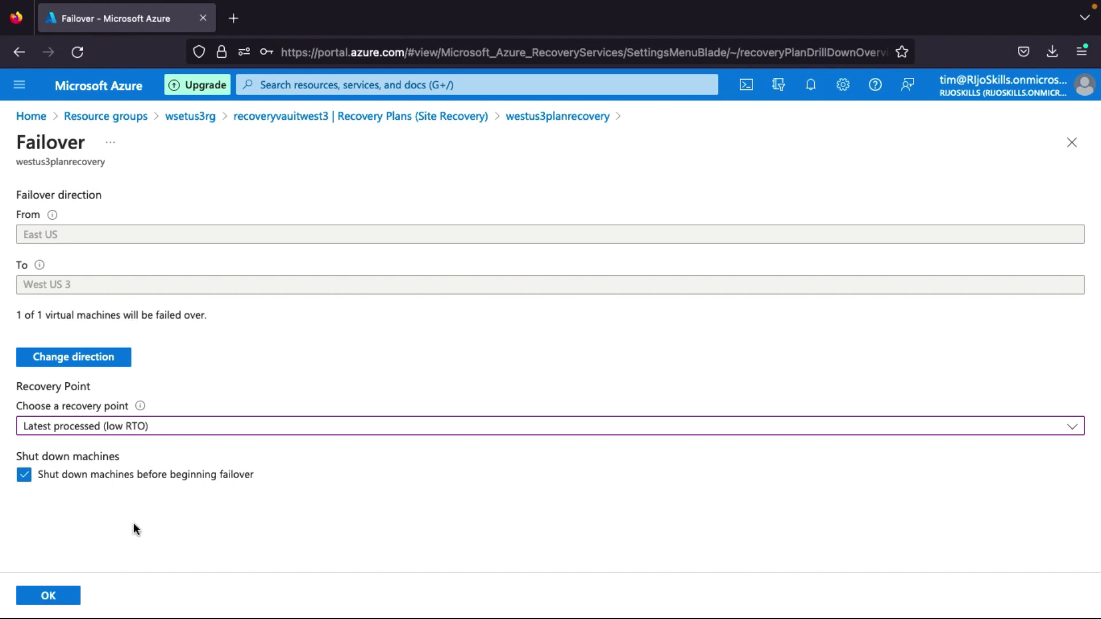
click(63, 596)
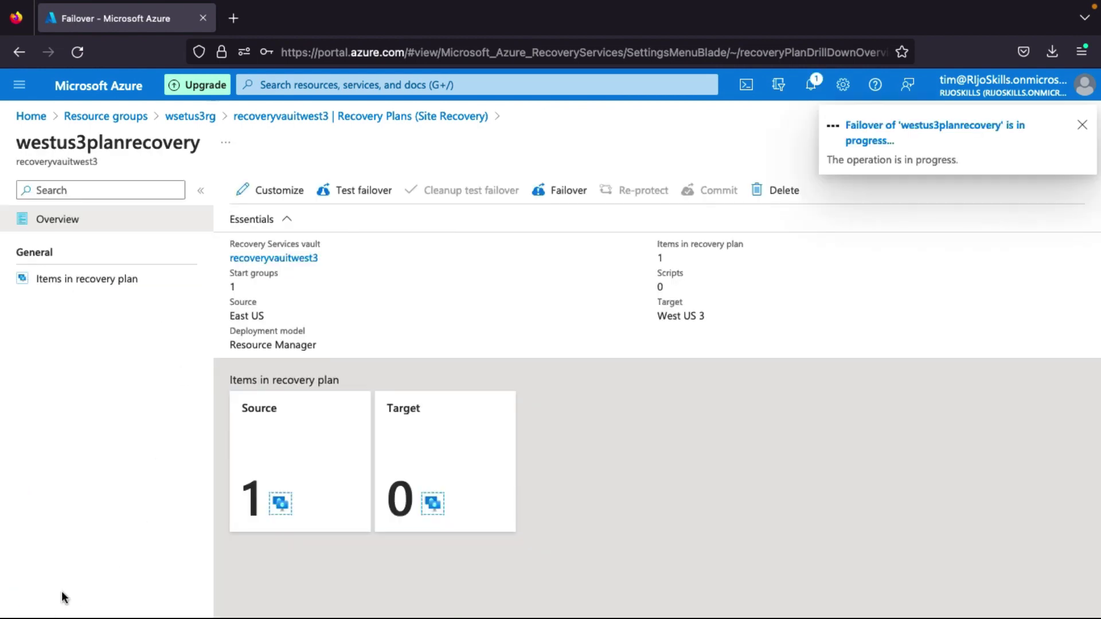
Review the failover and Commit notifications, then go back to the Azure home page.
click(821, 94)
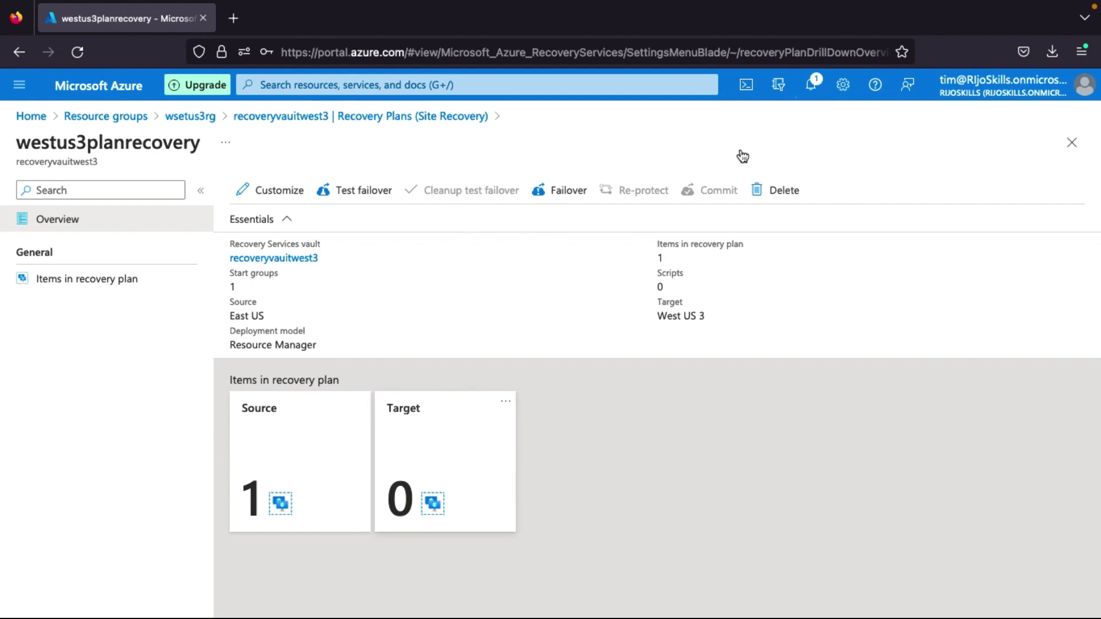
click(810, 86)
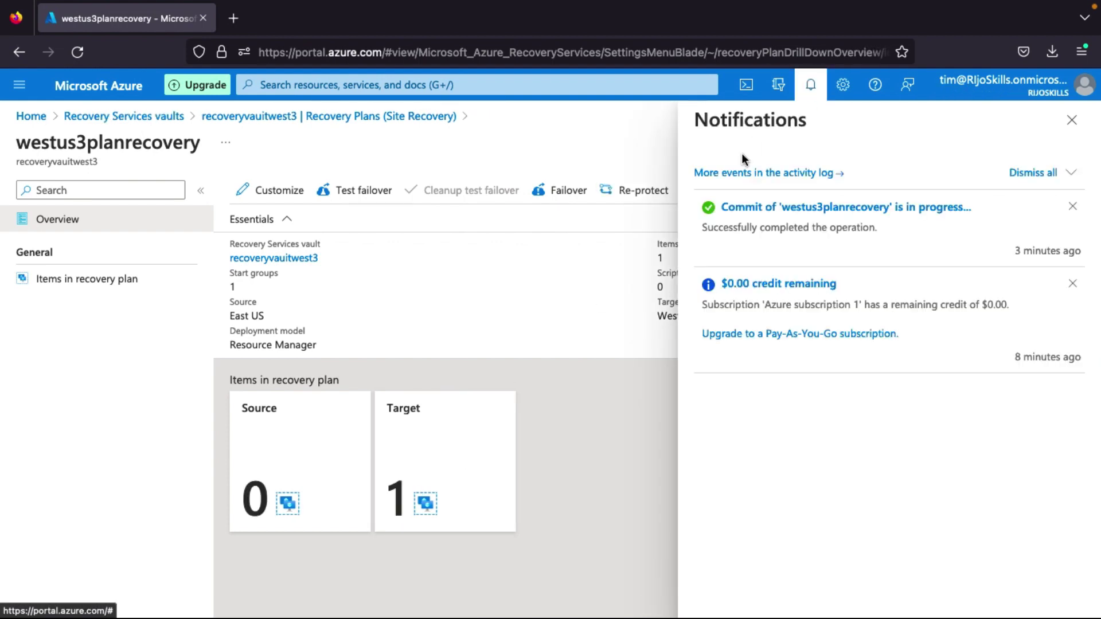
click(1071, 120)
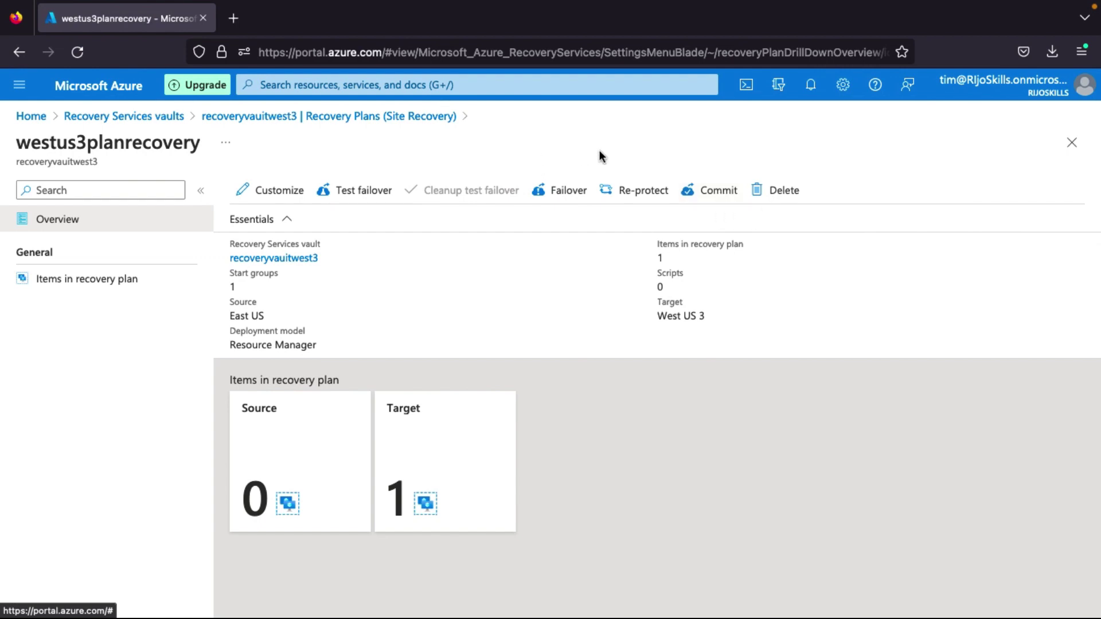
click(122, 93)
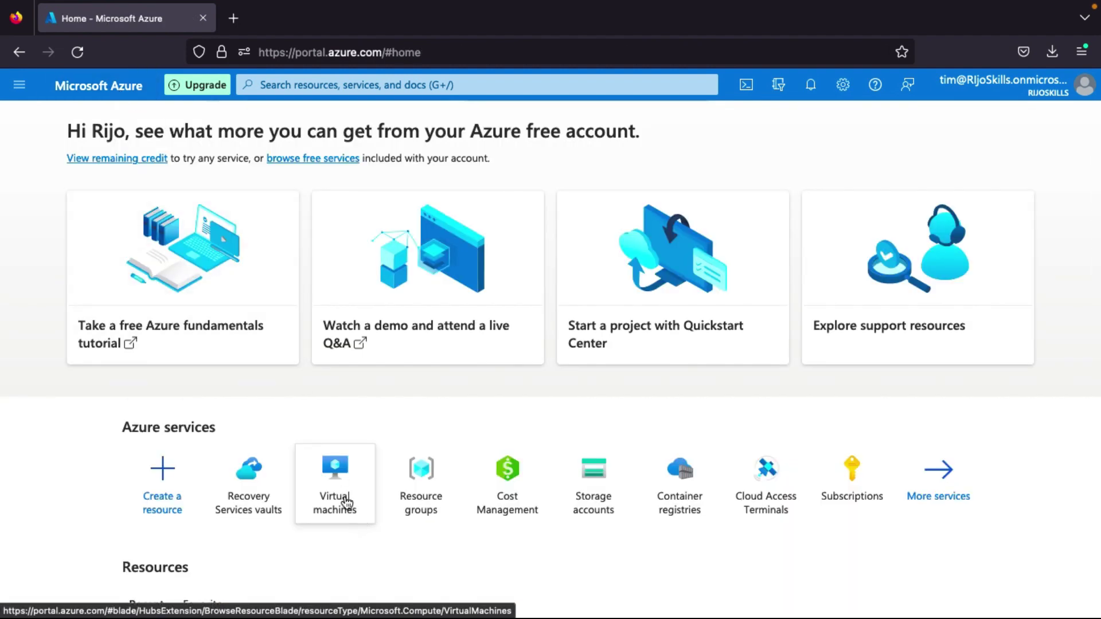
Check eastusvm1 is running in West US 3 and stopped in East US, then list Recovery Services vaults.
click(342, 493)
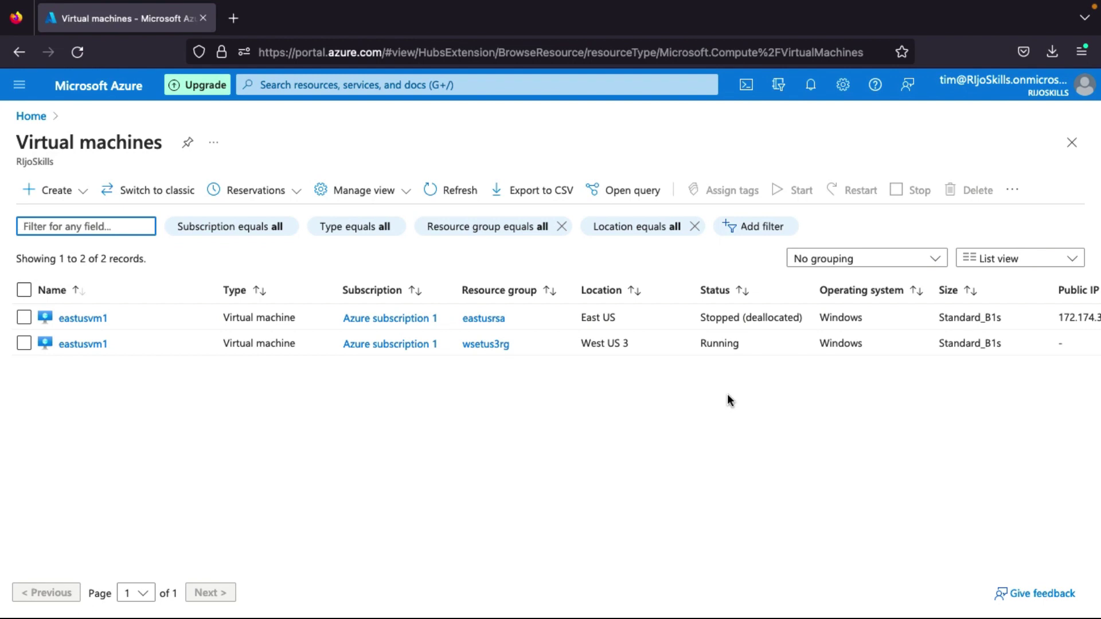
click(110, 87)
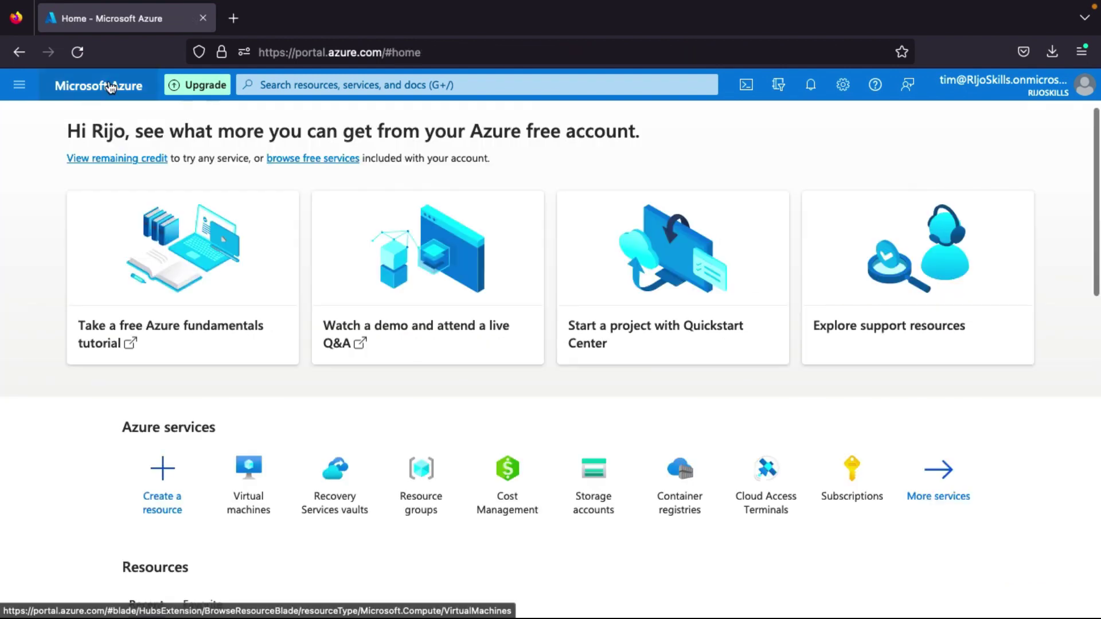
click(348, 500)
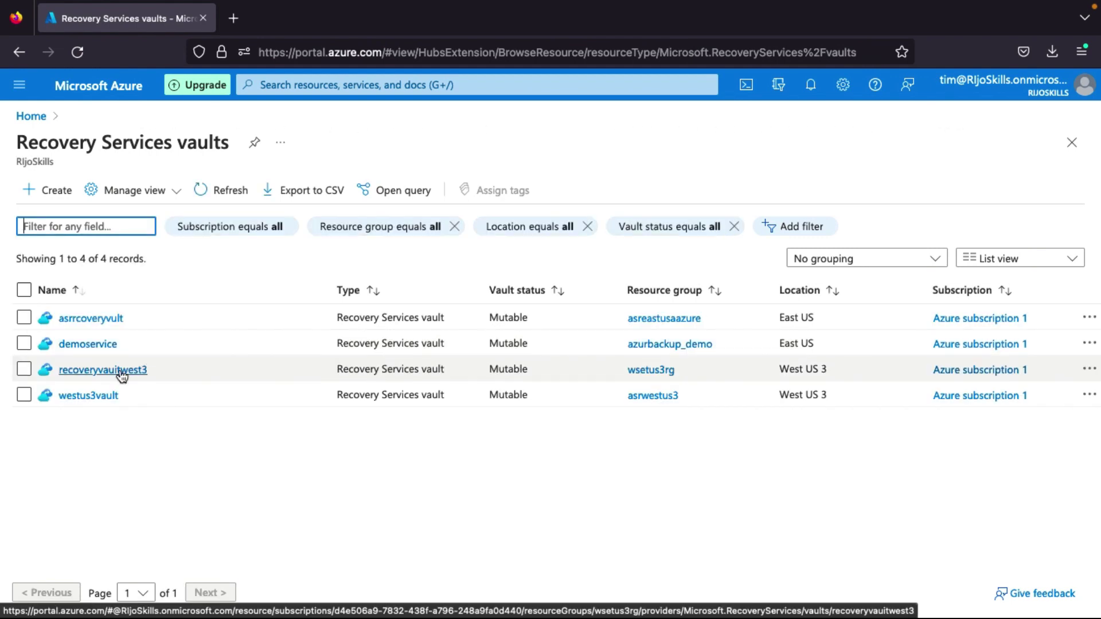
Open recoveryvaultwest3's Recovery Plans (Site Recovery) and select the westus3planrecovery plan.
click(117, 370)
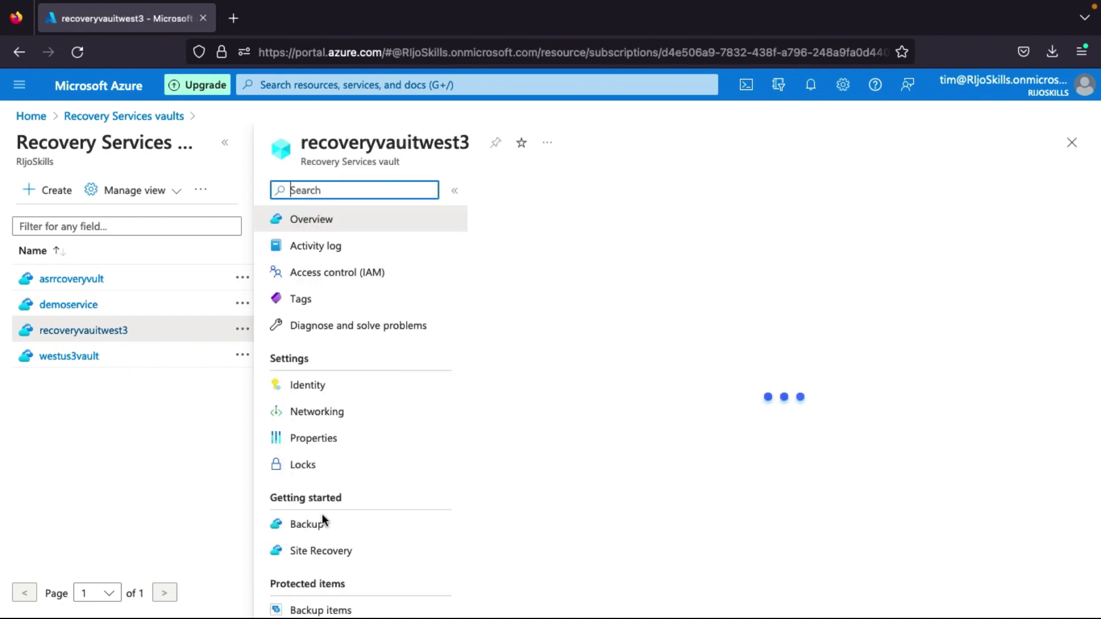
scroll(322, 514, down, 2)
scroll(341, 518, down, 2)
scroll(344, 522, down, 3)
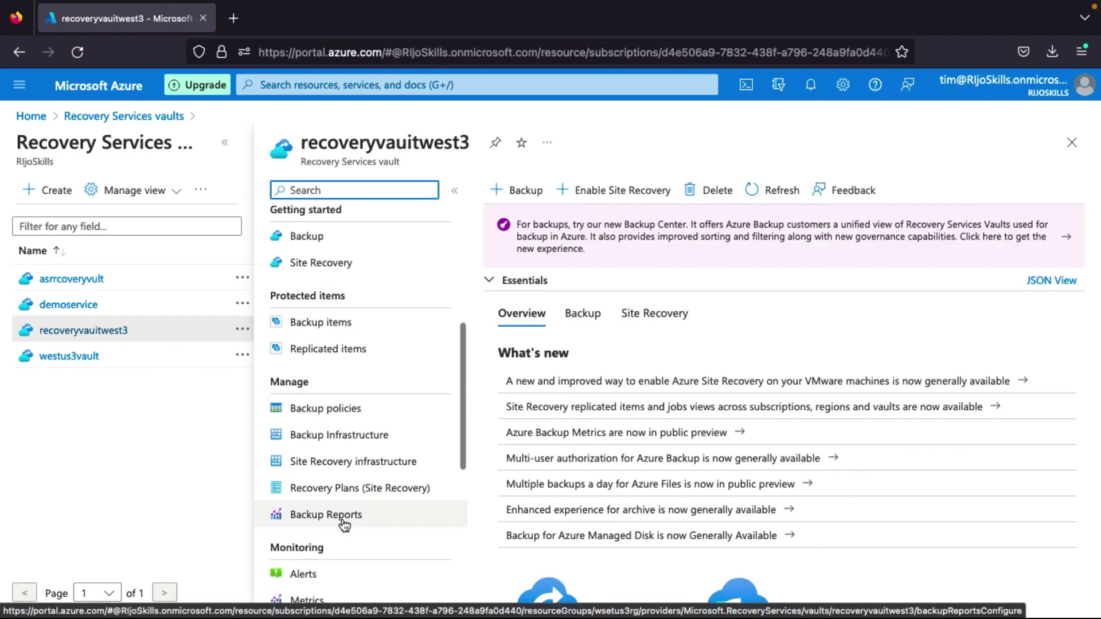
click(349, 487)
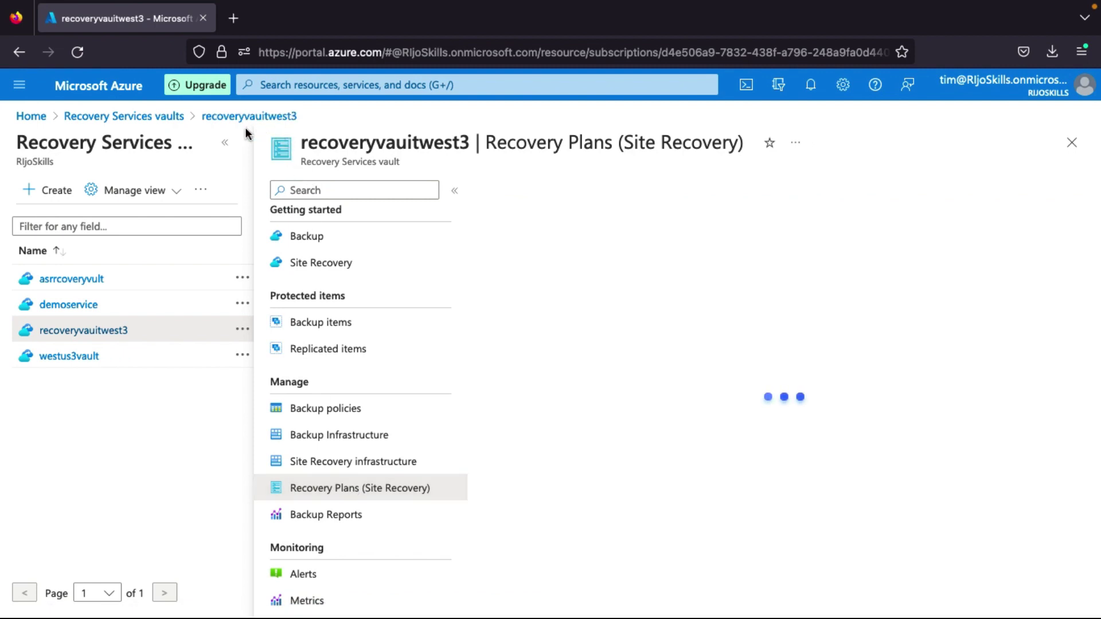
click(225, 143)
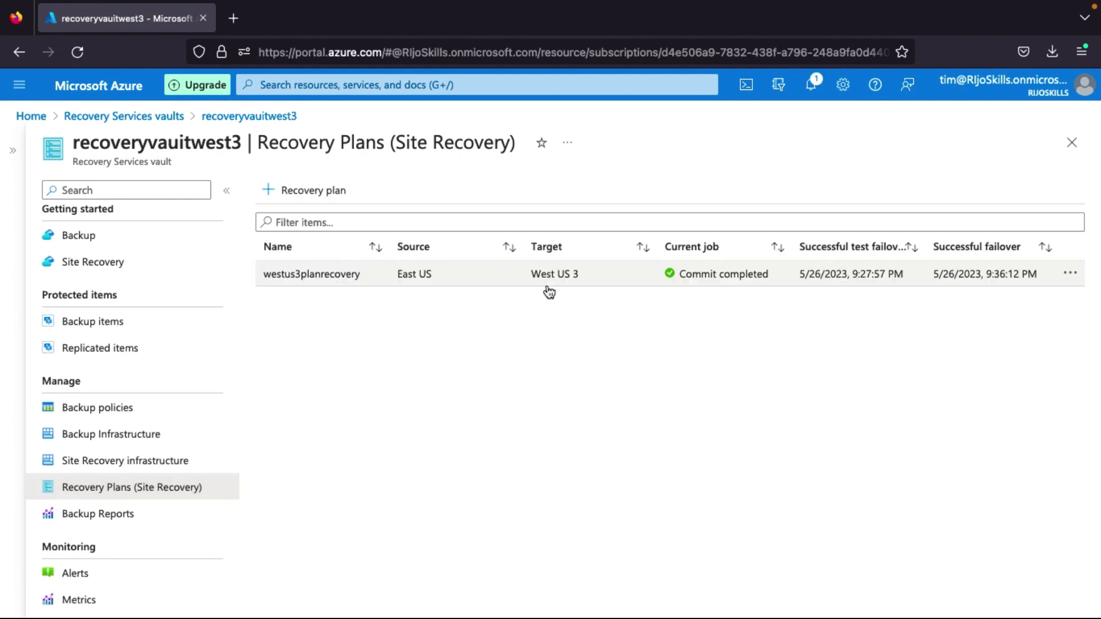
click(552, 279)
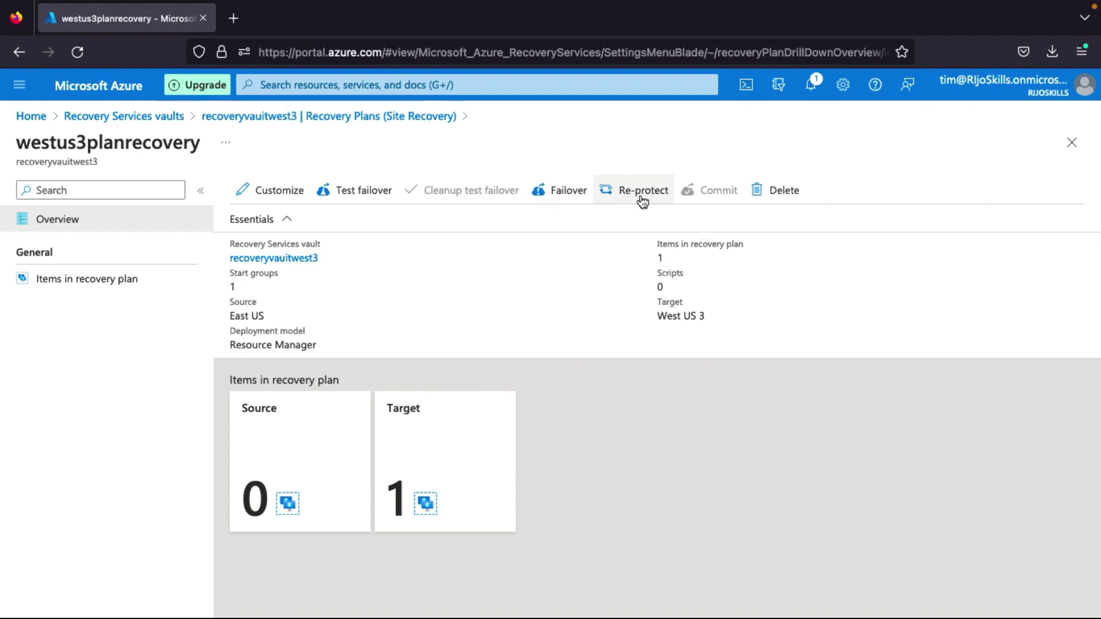
Start a West US 3 to East US failover of westus3planrecovery using the Latest processed (low RTO) recovery point.
click(549, 194)
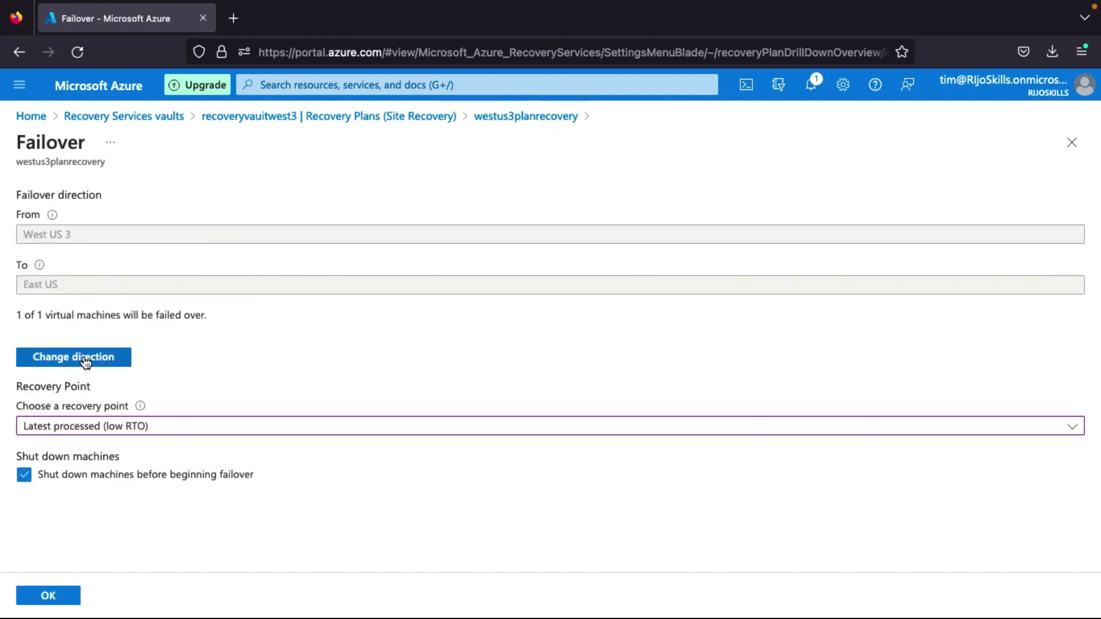
click(51, 431)
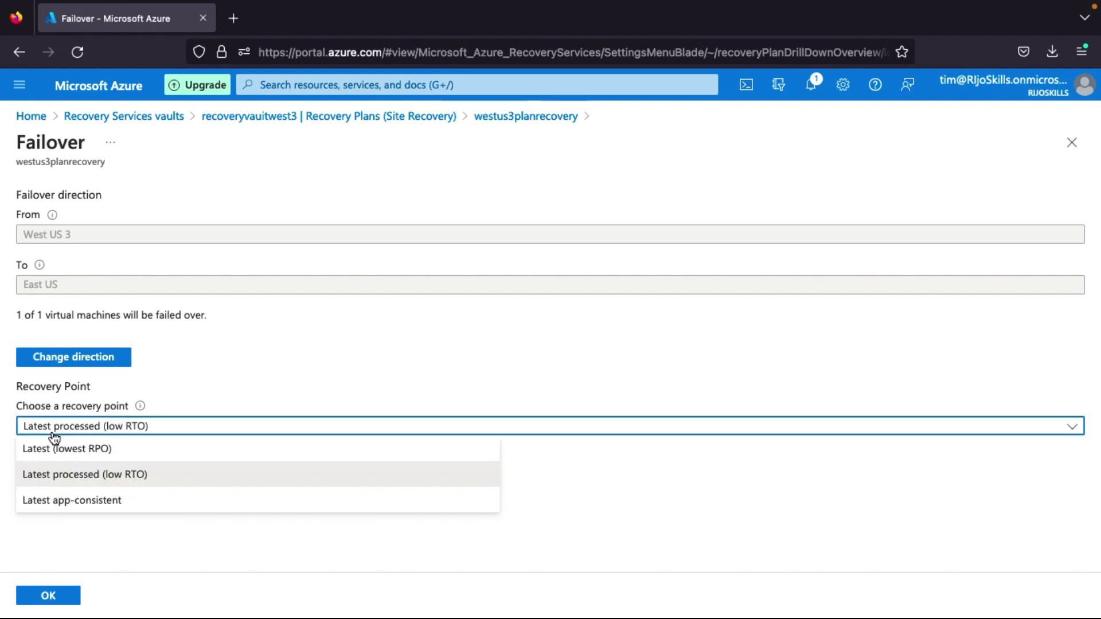
click(96, 479)
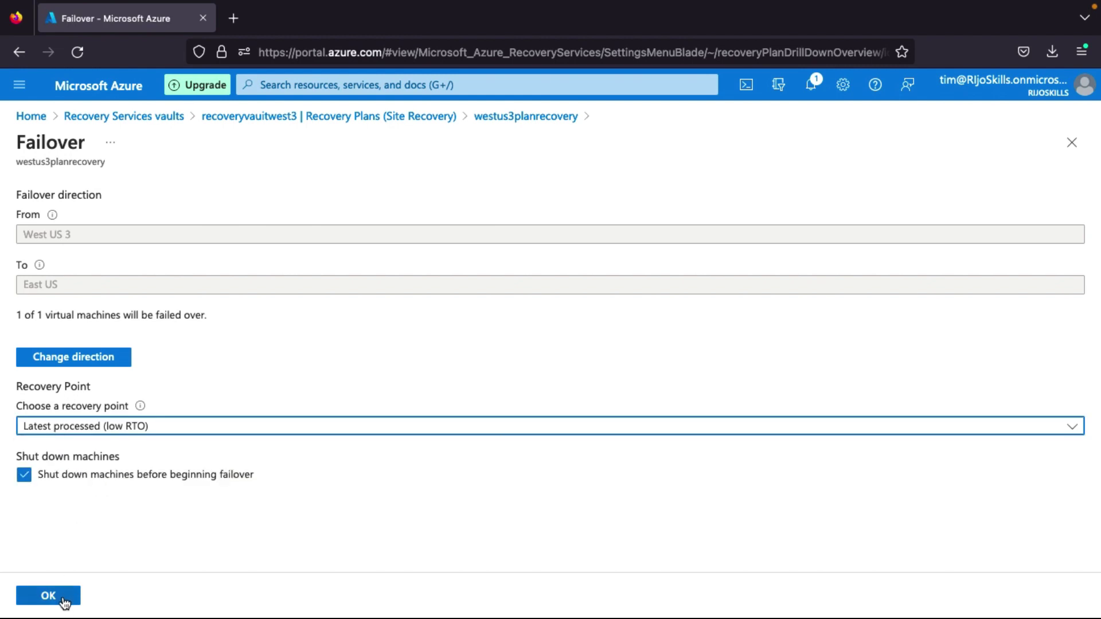